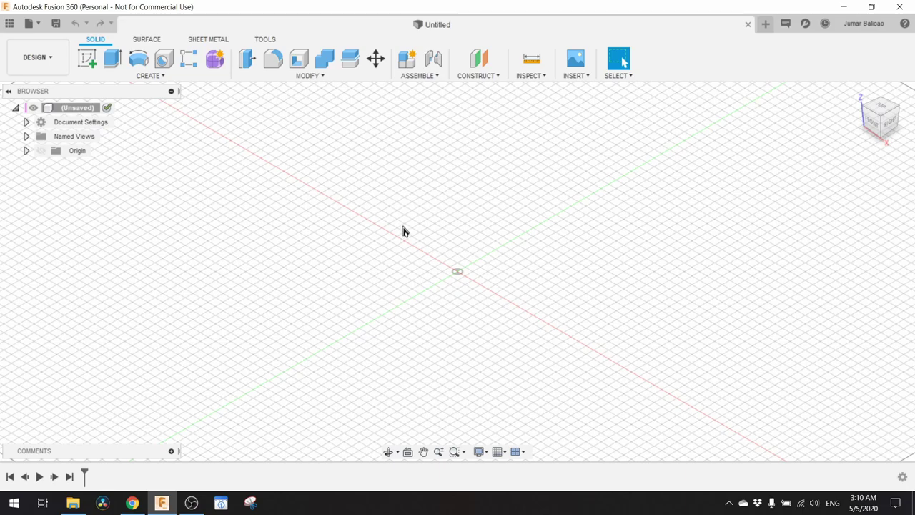
- Create a sketch on the horizontal origin plane with a center rectangle at the origin, 100 mm wide and 80 mm high
click(88, 61)
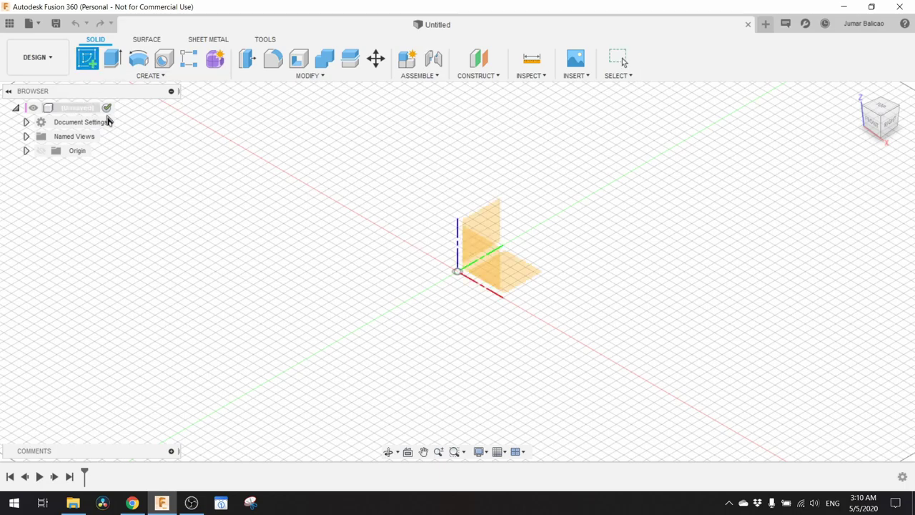
click(516, 283)
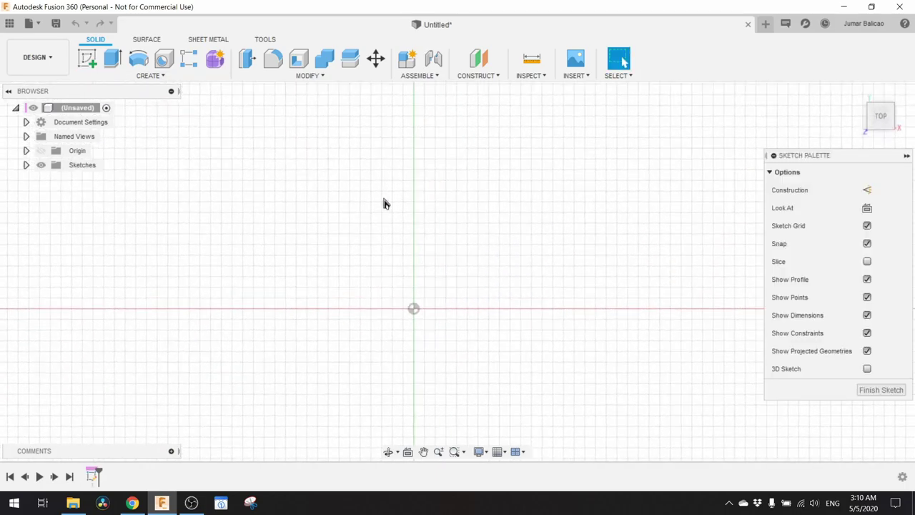
click(112, 58)
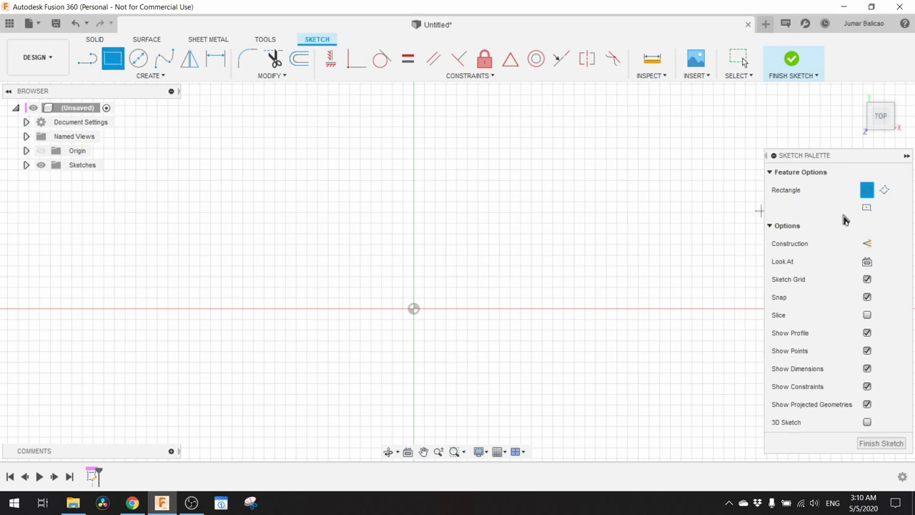
click(867, 209)
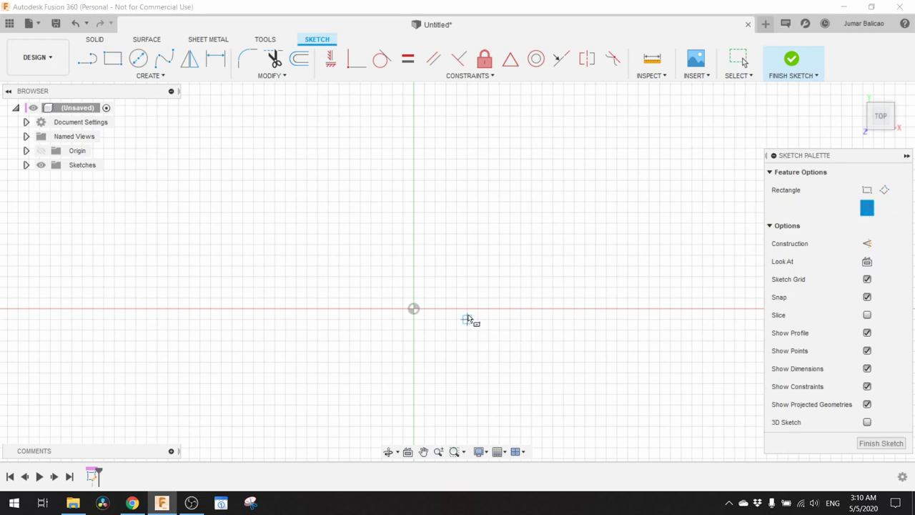
click(413, 309)
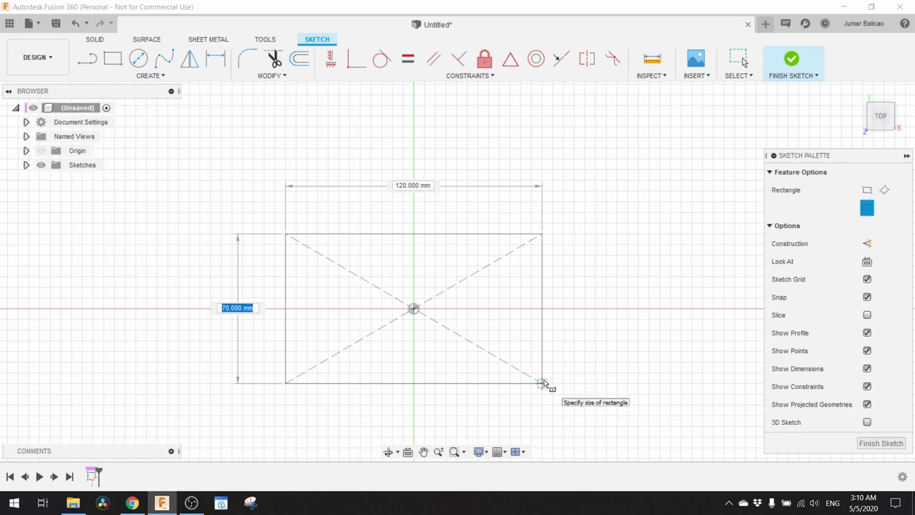
text(80)
key(Tab)
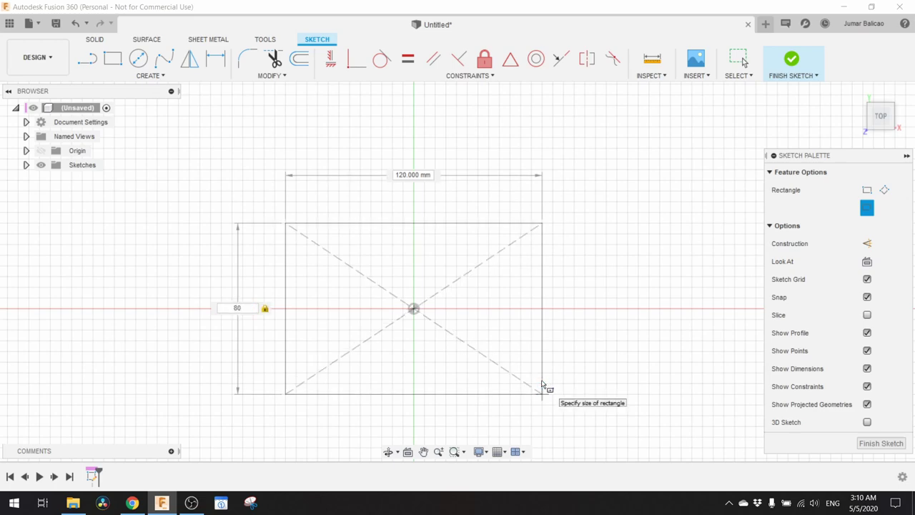
key(Tab)
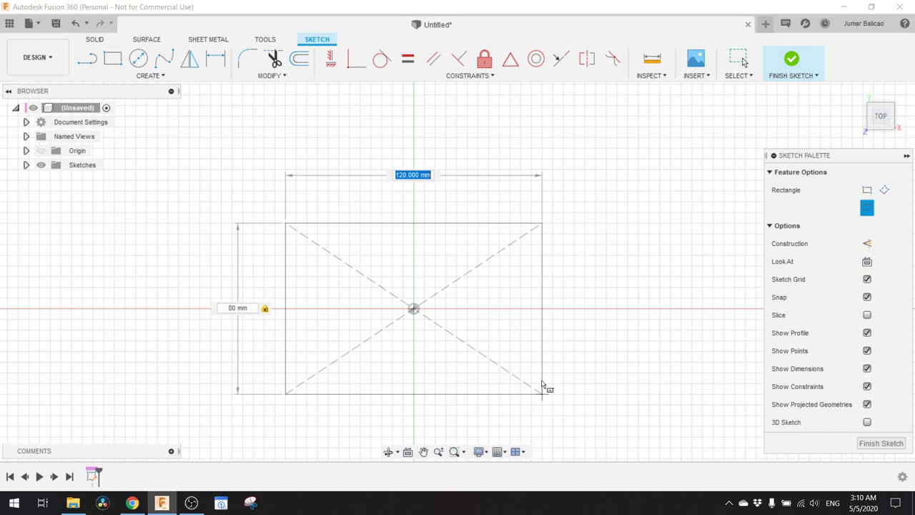
text(100)
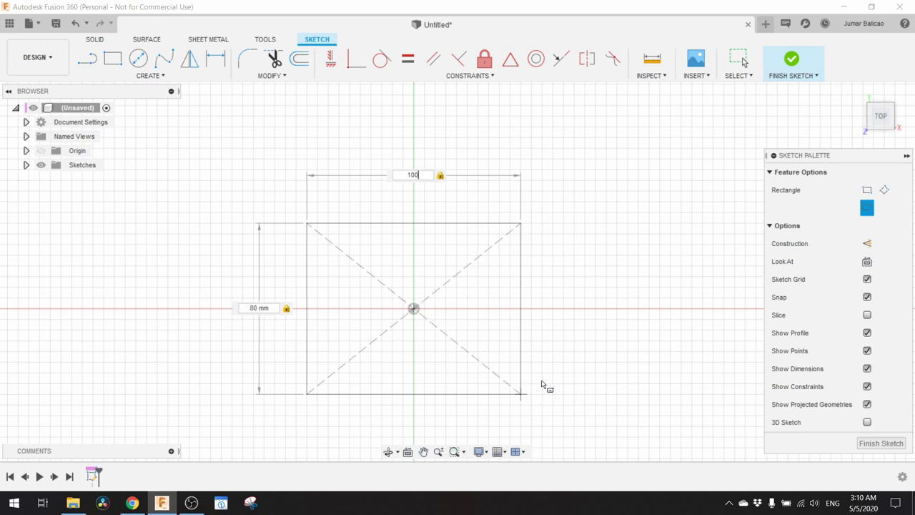
key(Return)
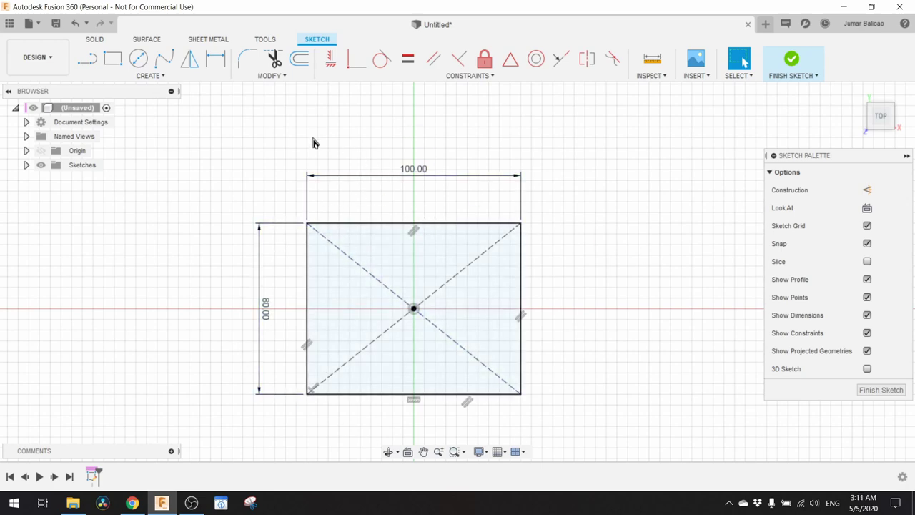
- Round all four corners of the rectangle with 10 mm sketch fillets
click(248, 58)
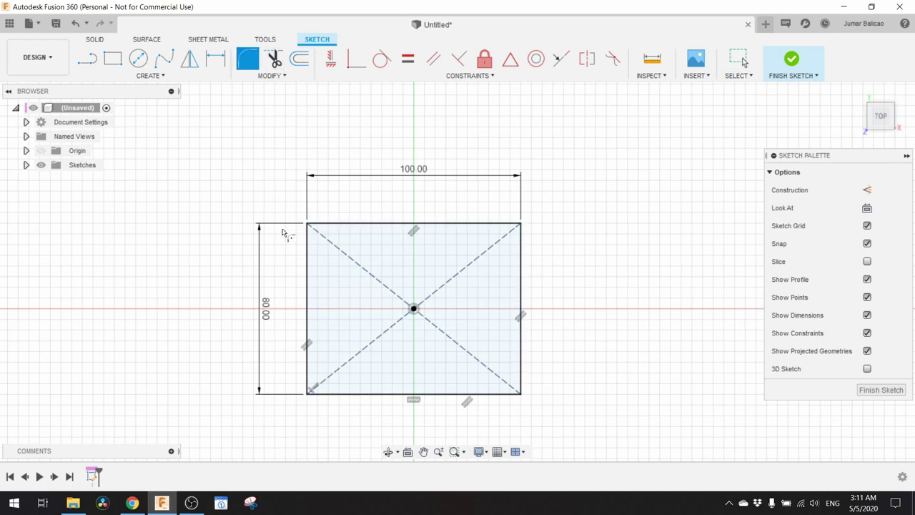
click(308, 247)
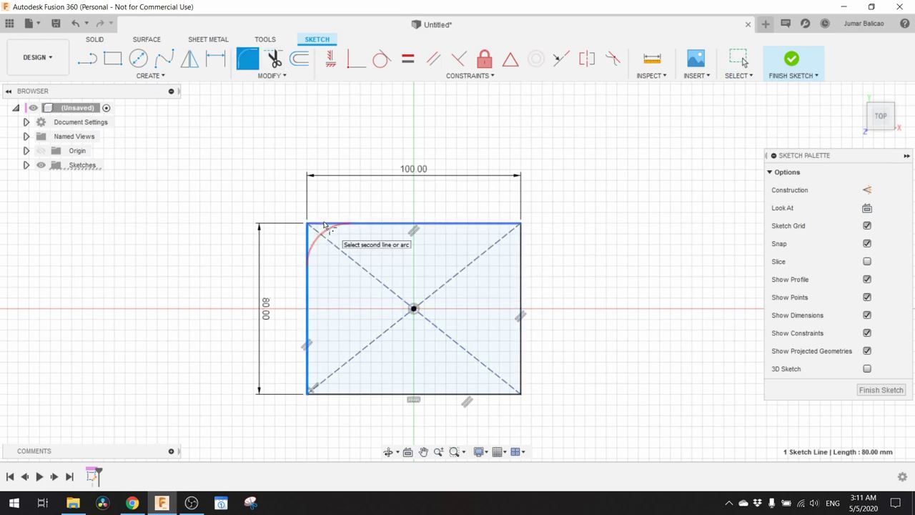
click(324, 225)
click(522, 259)
click(497, 224)
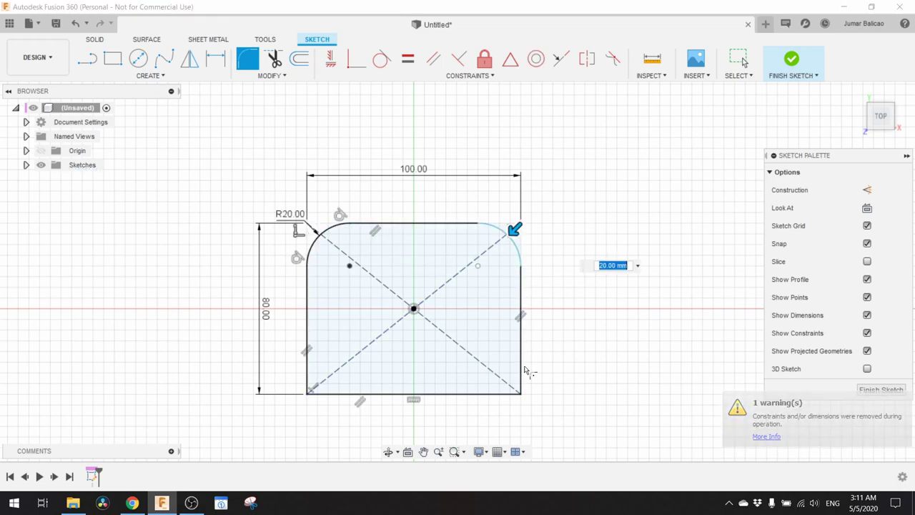
click(520, 373)
click(458, 393)
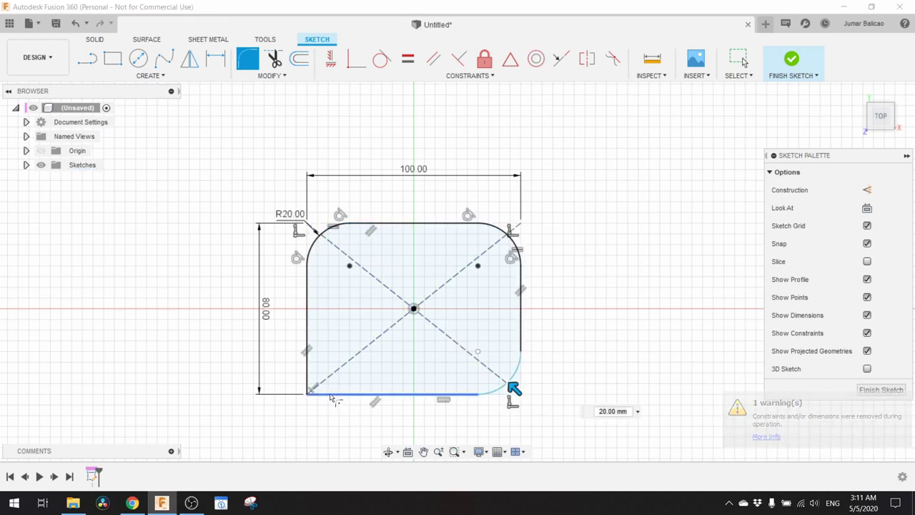
click(307, 361)
click(323, 392)
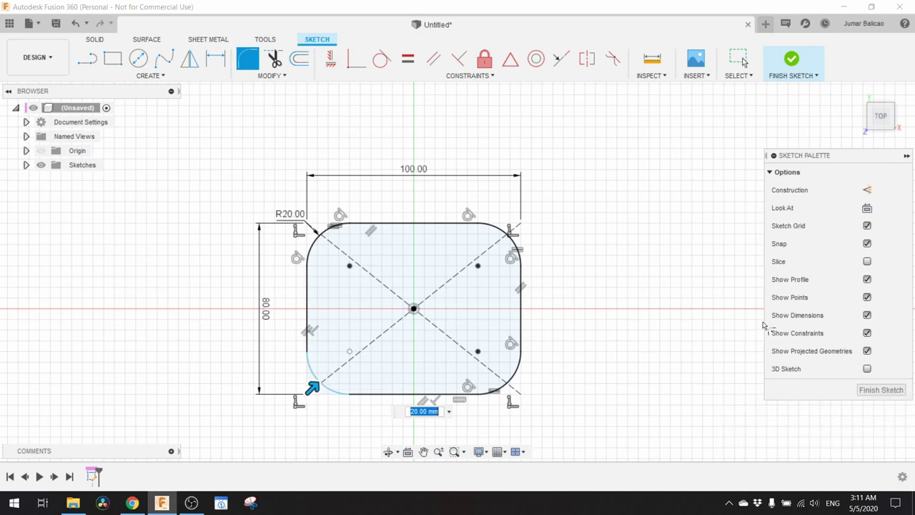
text(10)
key(Return)
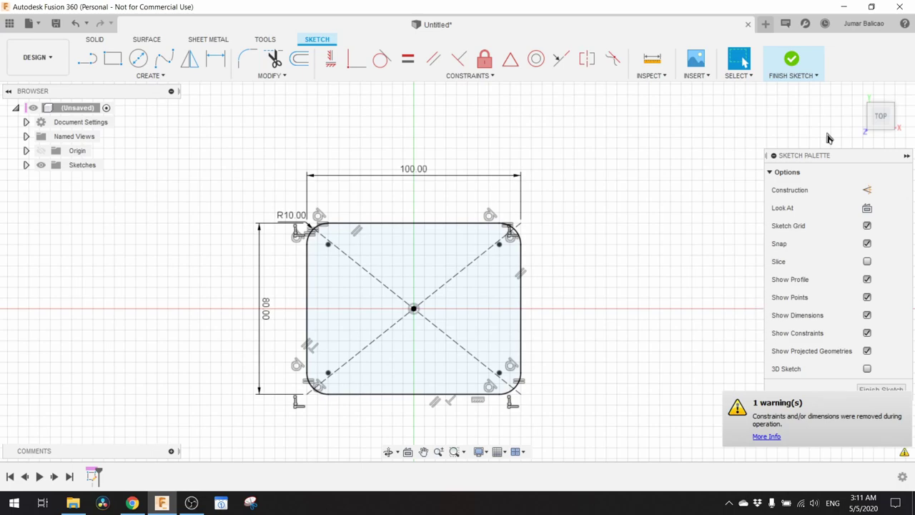
- Finish the sketch and extrude the rounded rectangle 30 mm upward as a new body
mouse_move(866, 116)
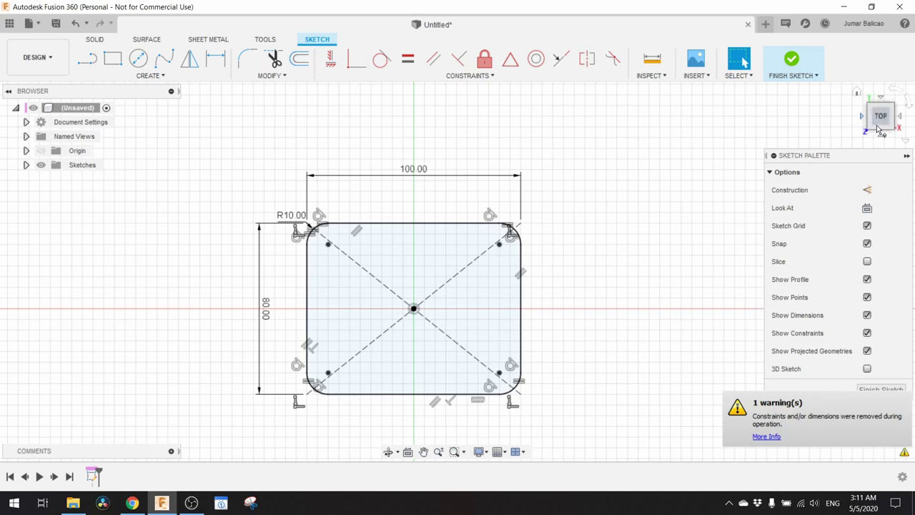
click(857, 93)
mouse_move(593, 214)
middle_down()
mouse_move(635, 199)
mouse_move(551, 176)
middle_up()
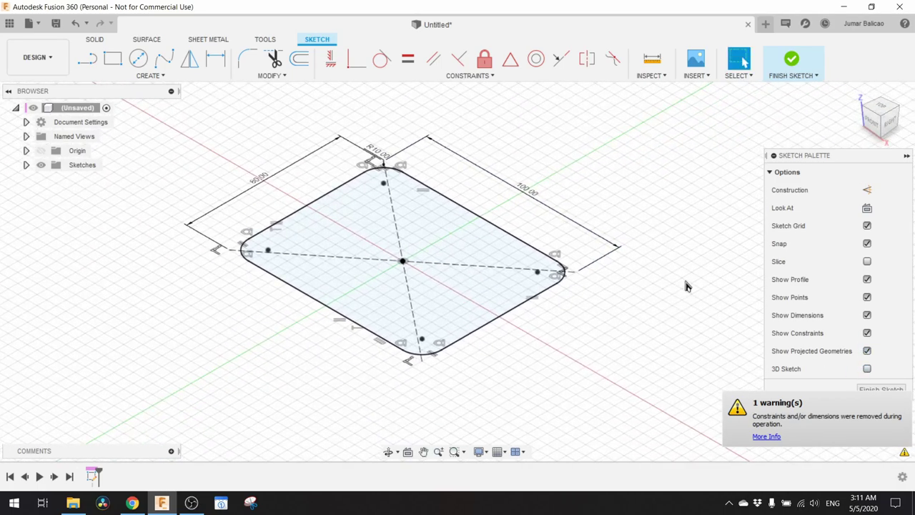
click(792, 63)
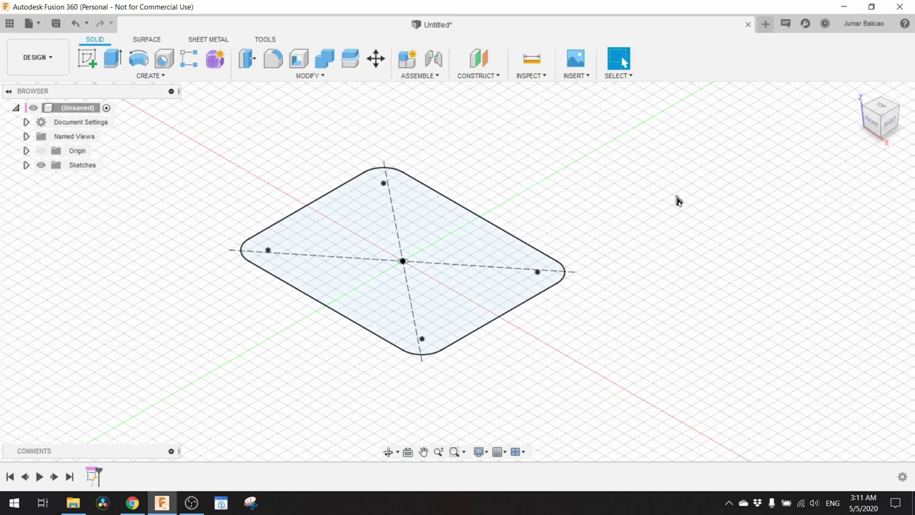
click(115, 60)
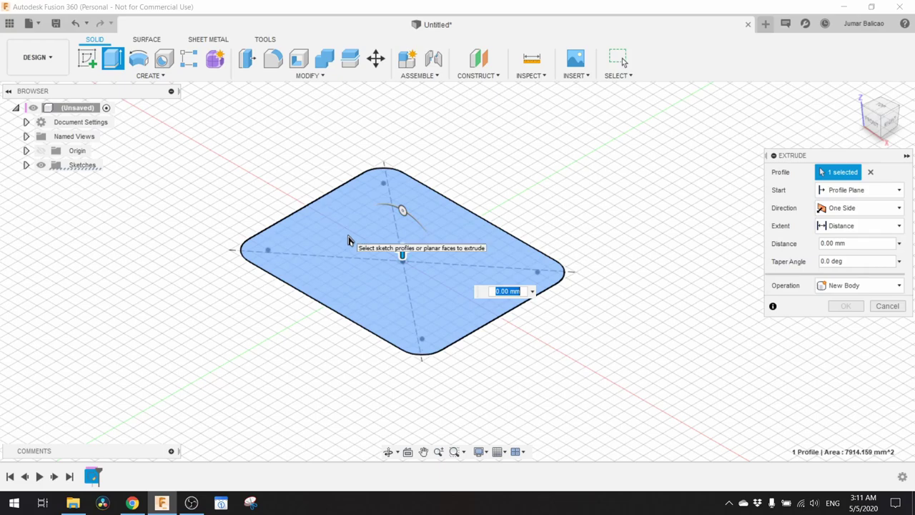
text(30)
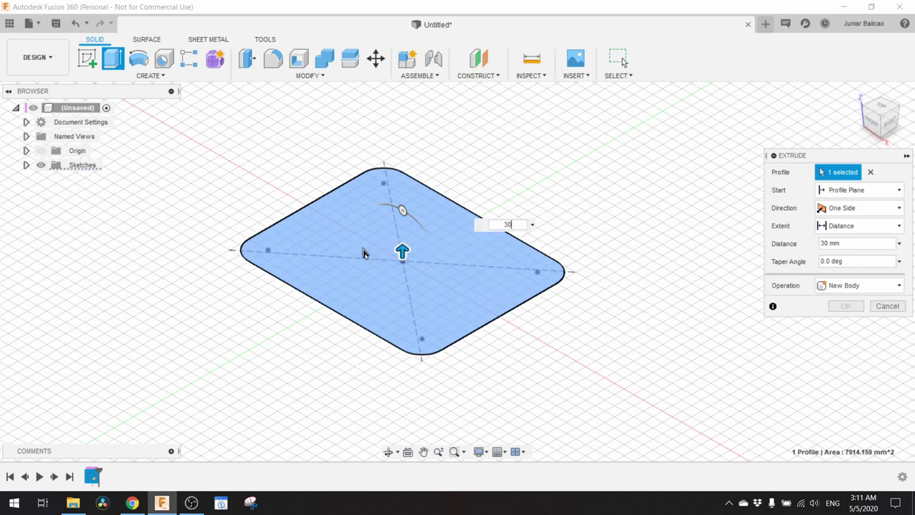
key(Return)
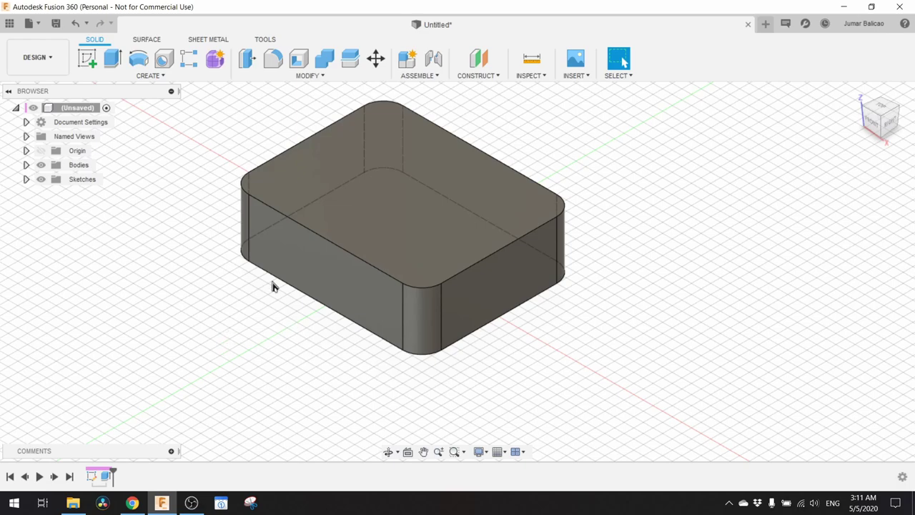
- Fillet the bottom edge loop of the block with a constant radius, keeping the tangent chain on
click(274, 59)
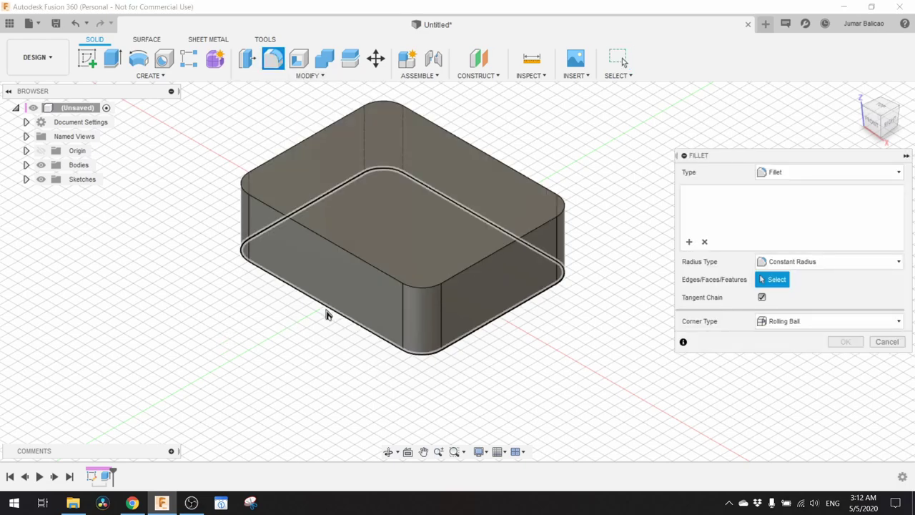
click(325, 309)
text(2)
key(Return)
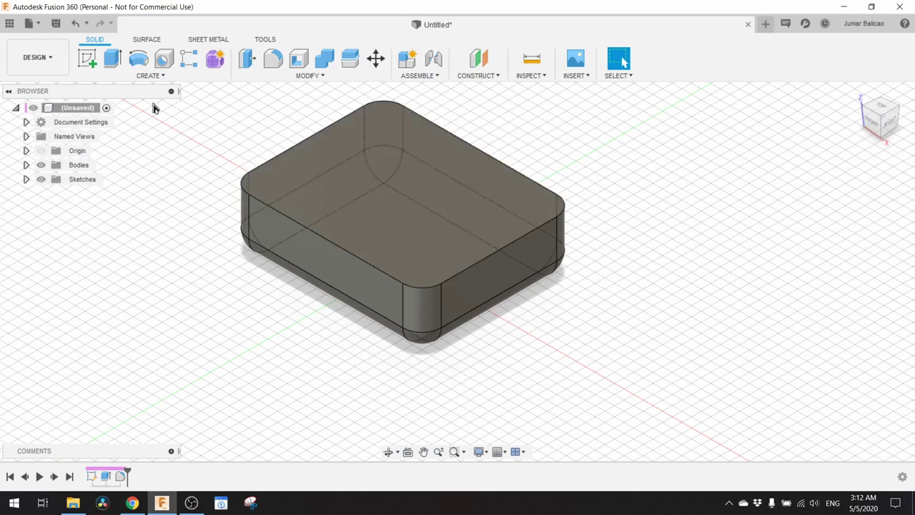
- Shell the block from its top face with a 2 mm inside thickness
click(299, 58)
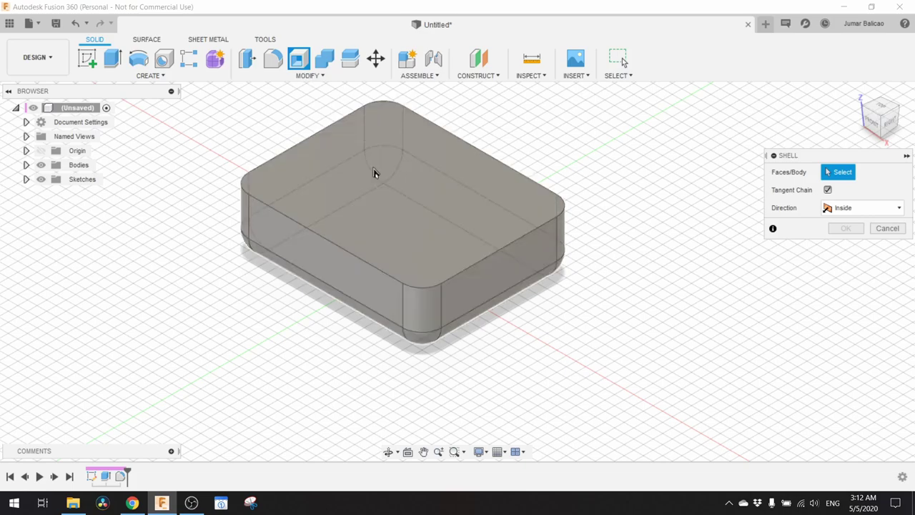
click(386, 198)
text(2)
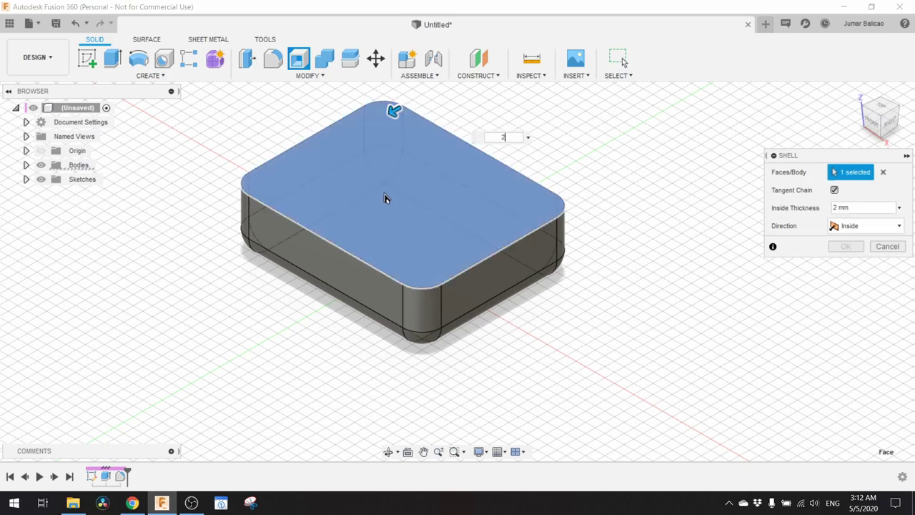
key(Return)
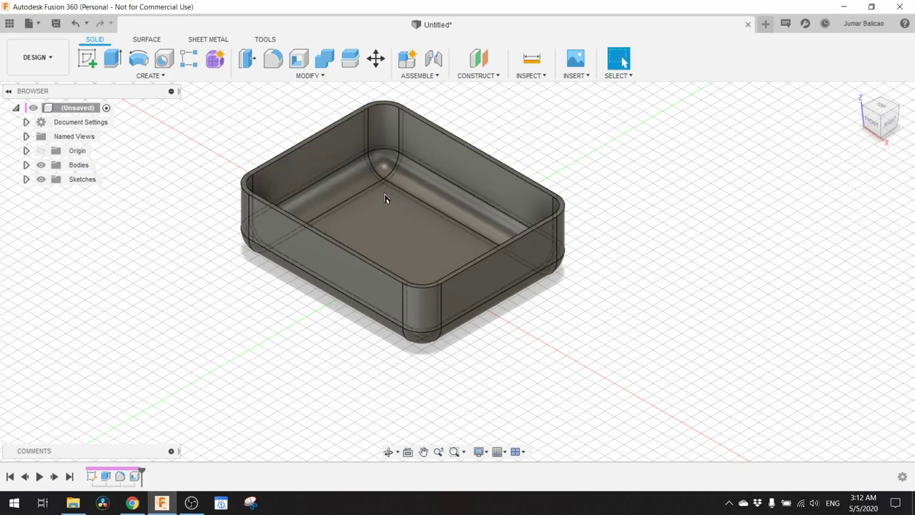
- Create a sketch on the horizontal origin plane with a two-point rectangle about 15 mm square over the tray's front-right corner, and finish it
middle_drag(425, 239, 416, 192)
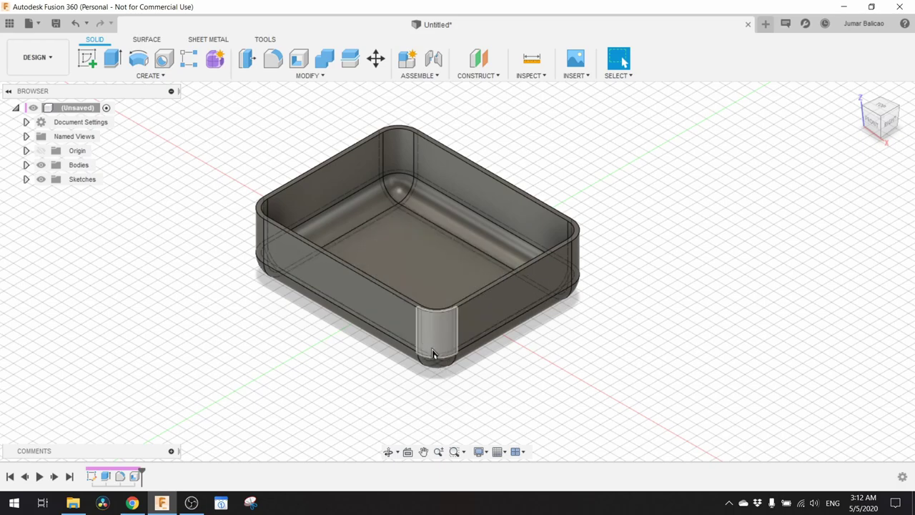
click(882, 107)
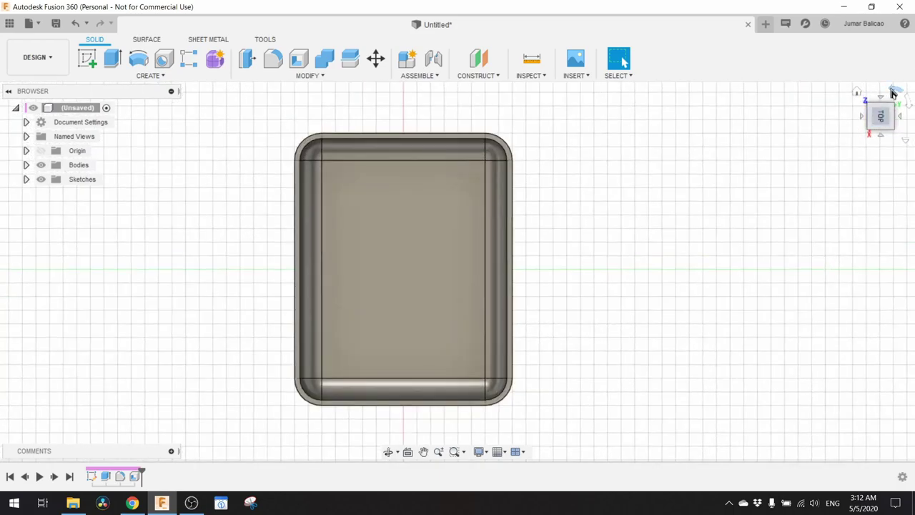
click(892, 93)
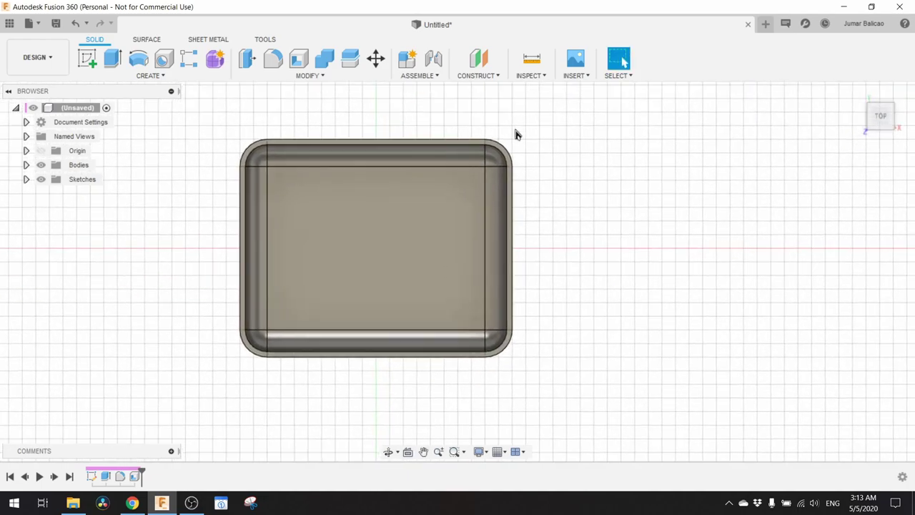
click(88, 59)
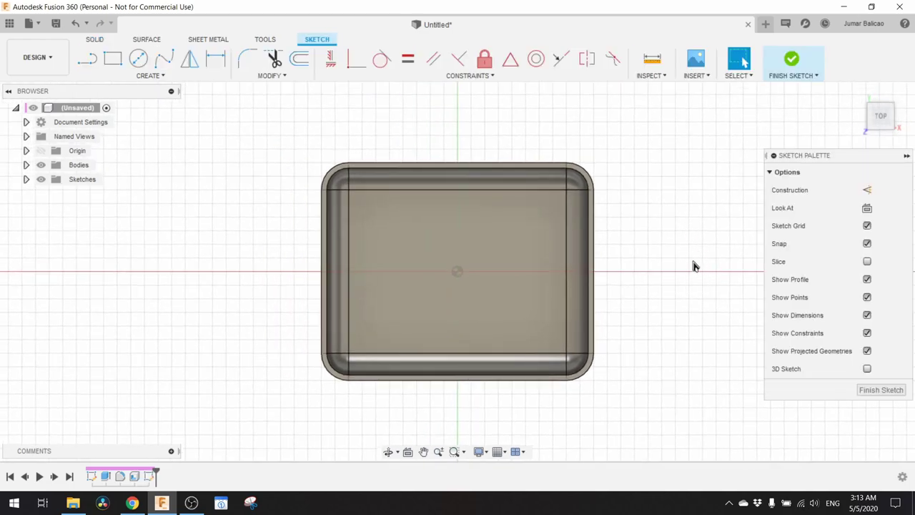
middle_drag(692, 263, 590, 175)
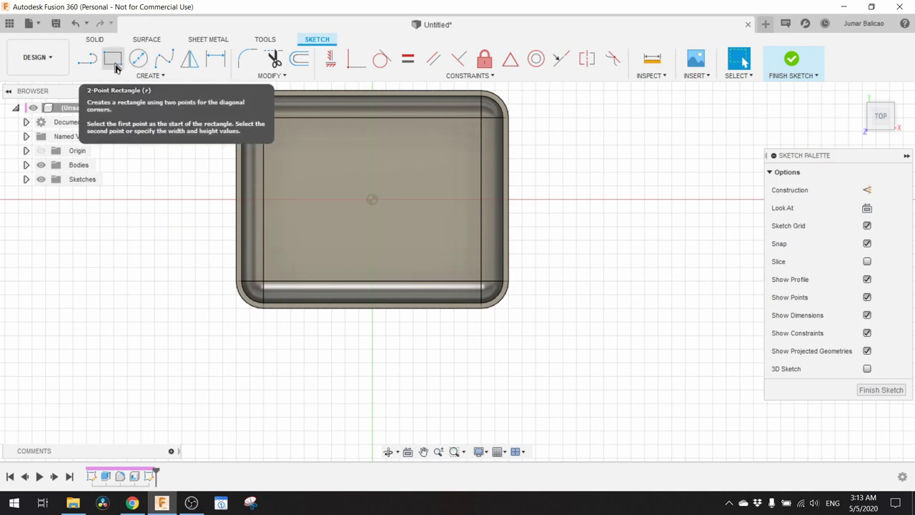
click(115, 63)
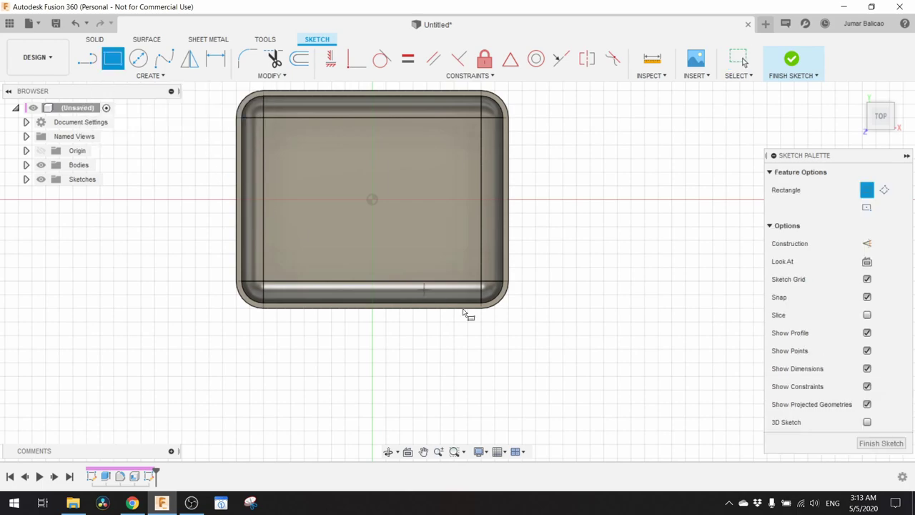
click(510, 307)
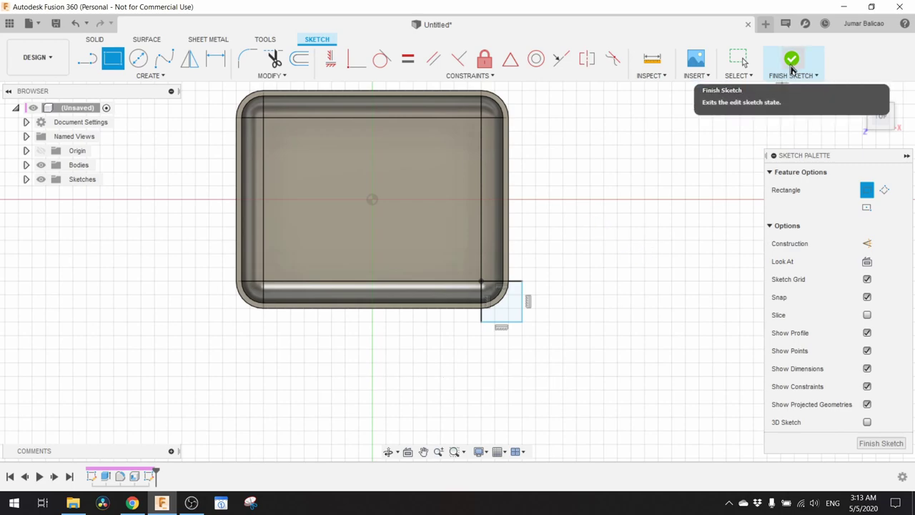
click(791, 64)
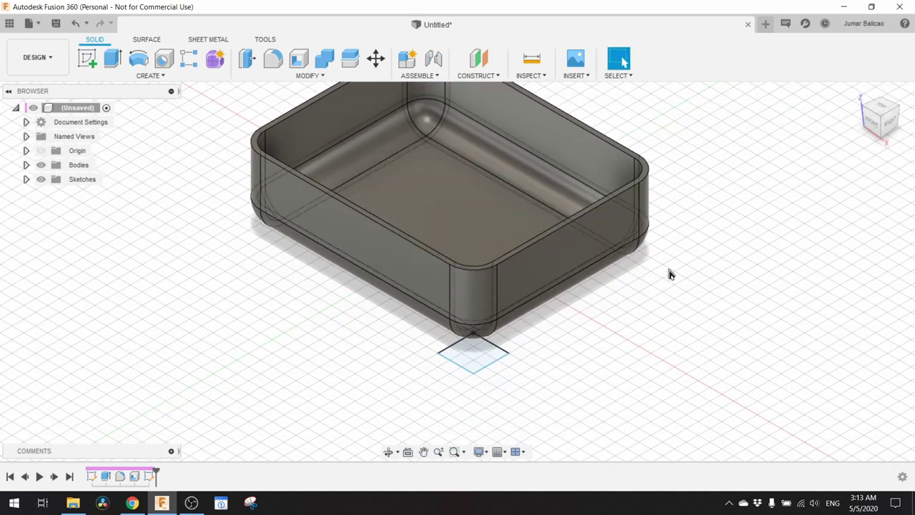
- Extrude the square profile 55 mm upward as a cut through the tray's corner
click(113, 59)
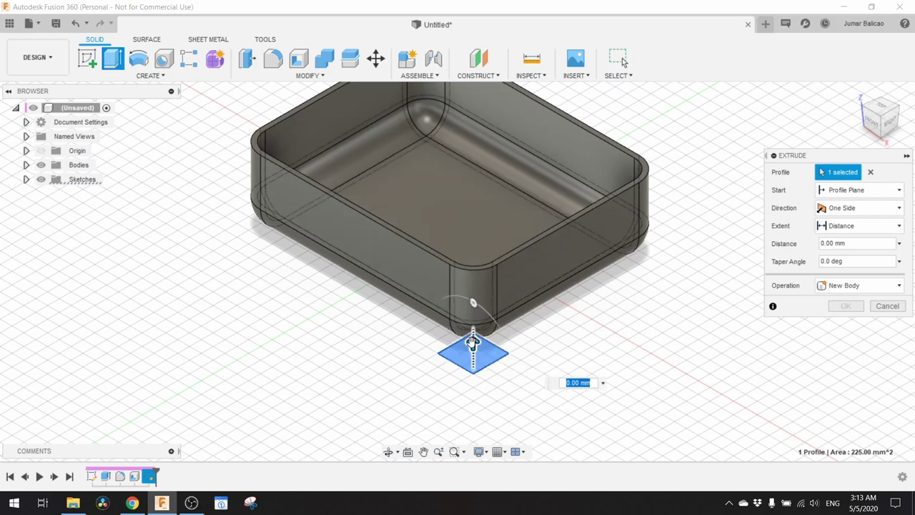
drag(473, 342, 474, 190)
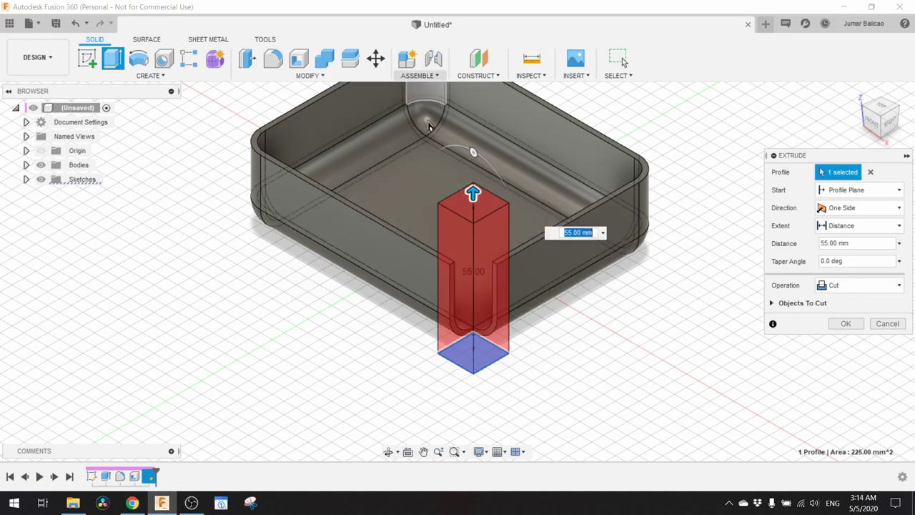
key(Return)
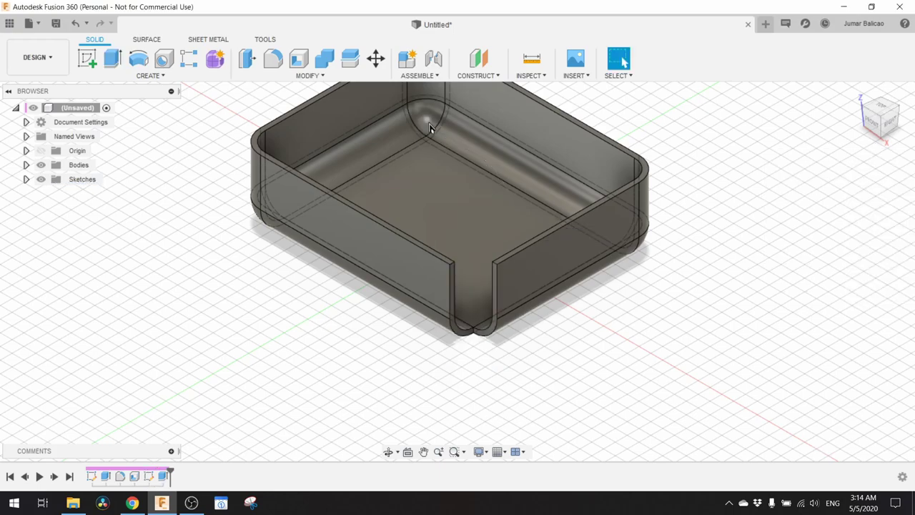
- Fillet the two upper edges and the bottom edge of the corner cutout with a 2 mm constant radius
middle_drag(287, 221, 284, 221)
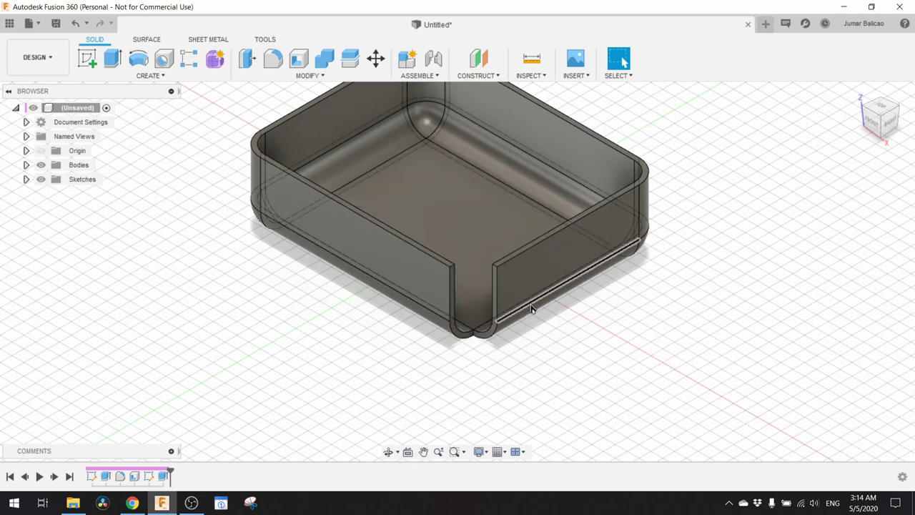
click(274, 60)
scroll(494, 266, up, 3)
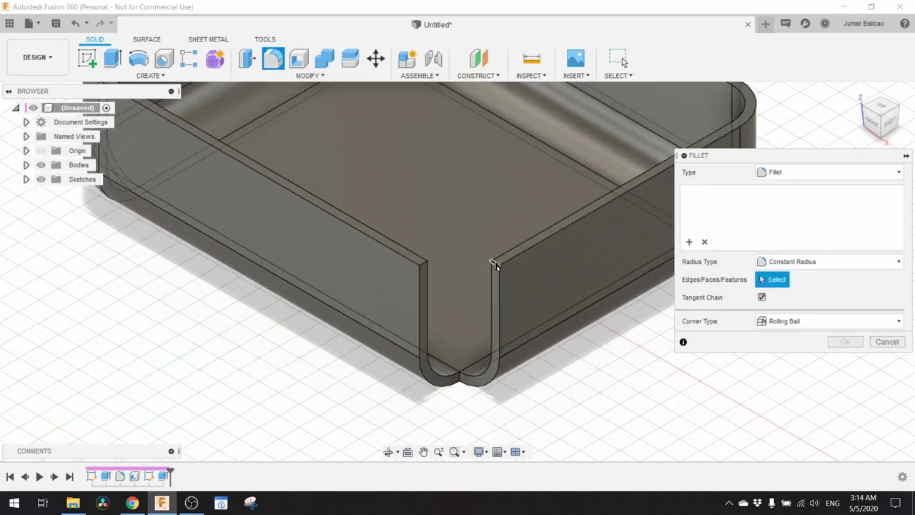
click(494, 264)
click(455, 370)
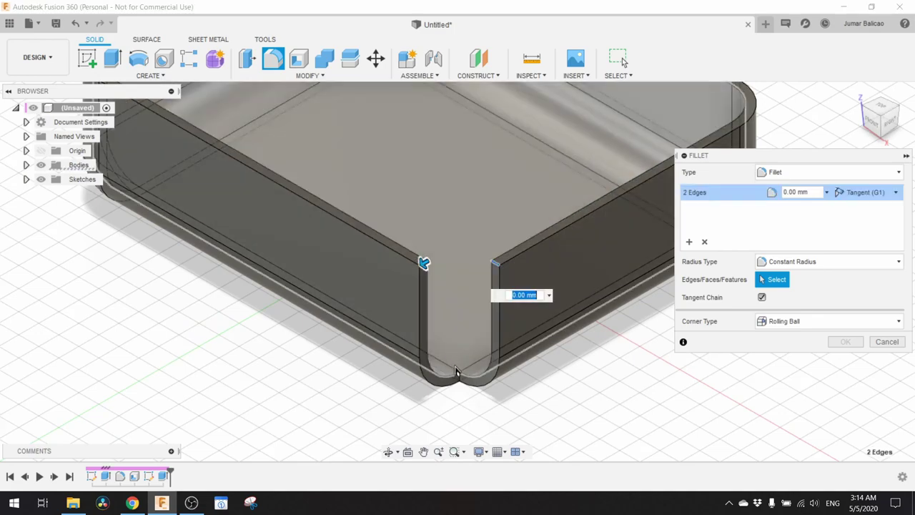
click(458, 377)
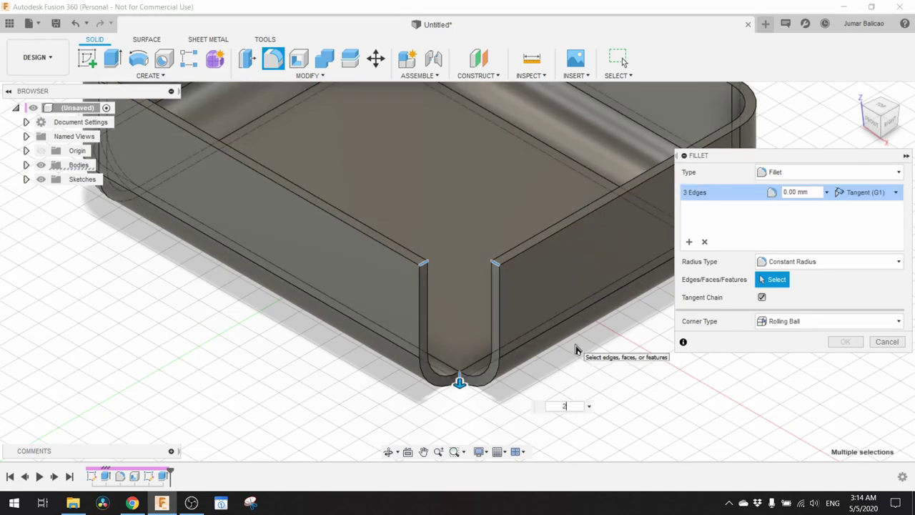
key(Return)
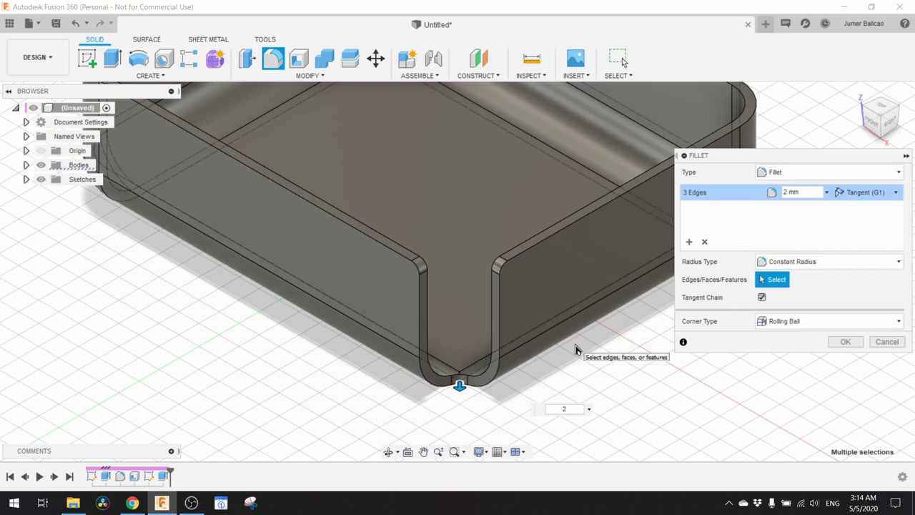
key(Return)
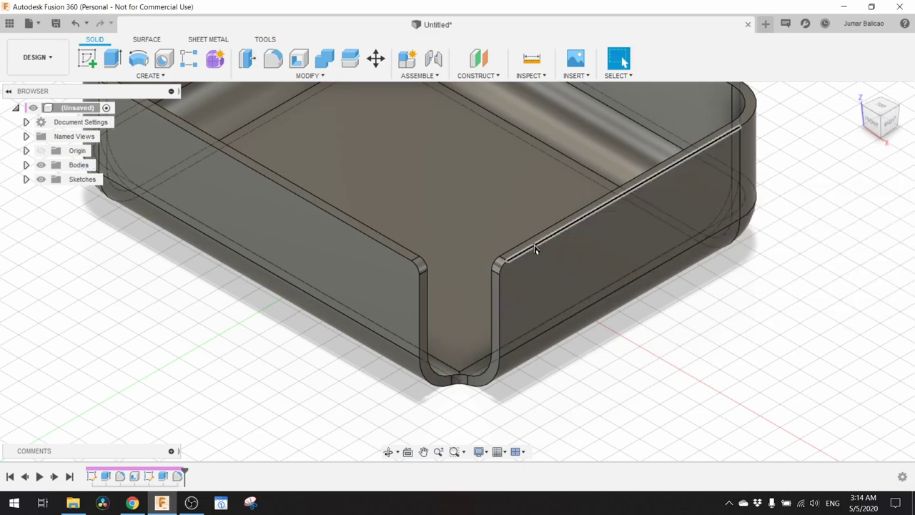
- Fillet the inner and outer edge chains of the rim and corner cutout with a 0.5 mm radius
scroll(468, 168, down, 5)
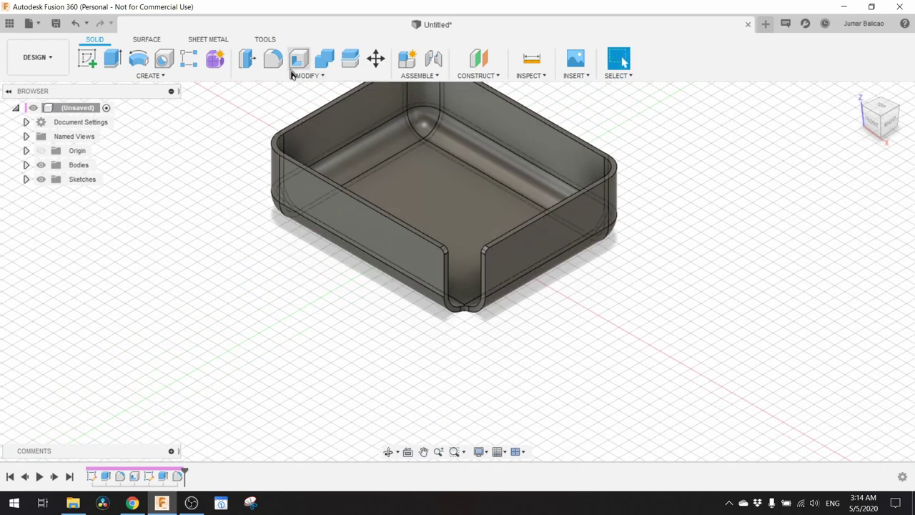
click(273, 58)
click(427, 237)
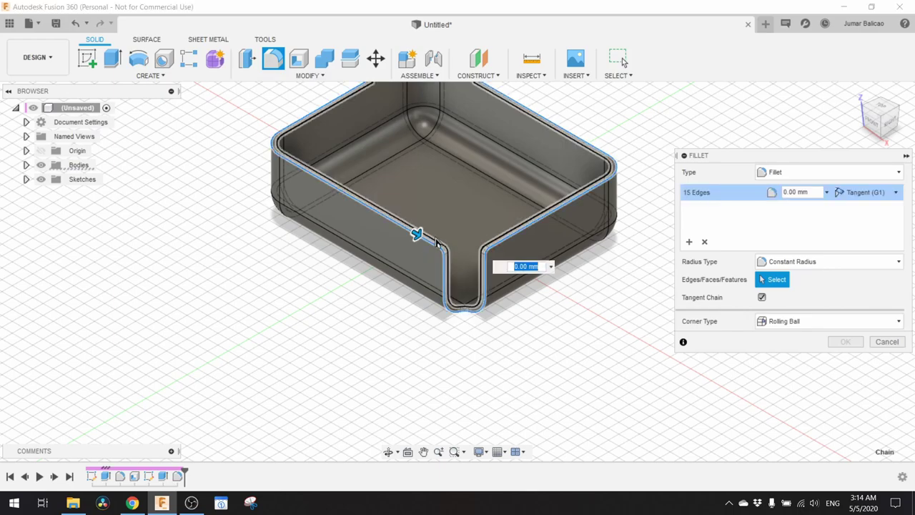
scroll(439, 243, up, 3)
click(450, 246)
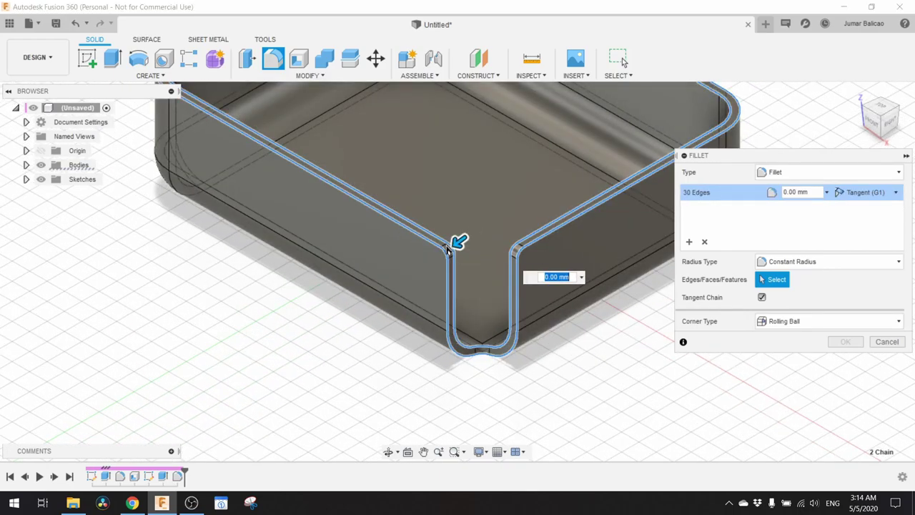
text(.5)
key(Return)
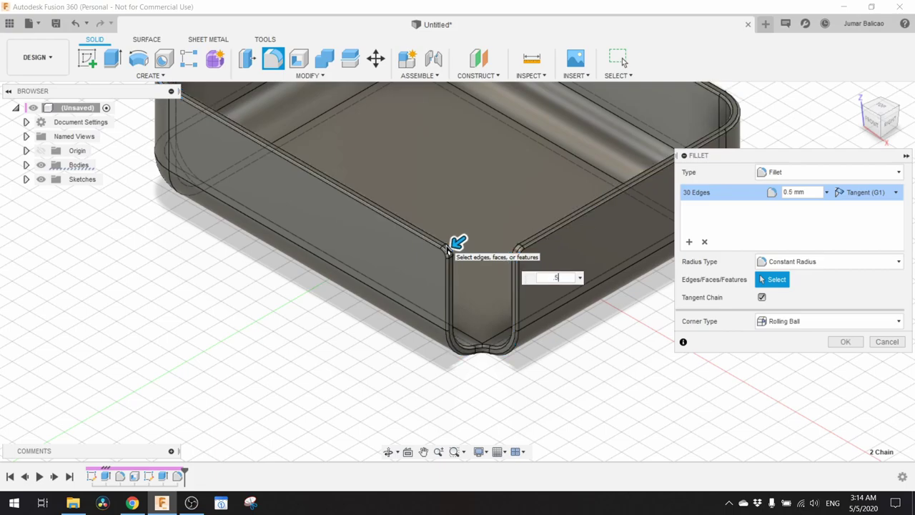
- Start a sketch on the back wall's inner face and draw a 5 mm vertical line up from the face's lower corner
scroll(447, 250, down, 4)
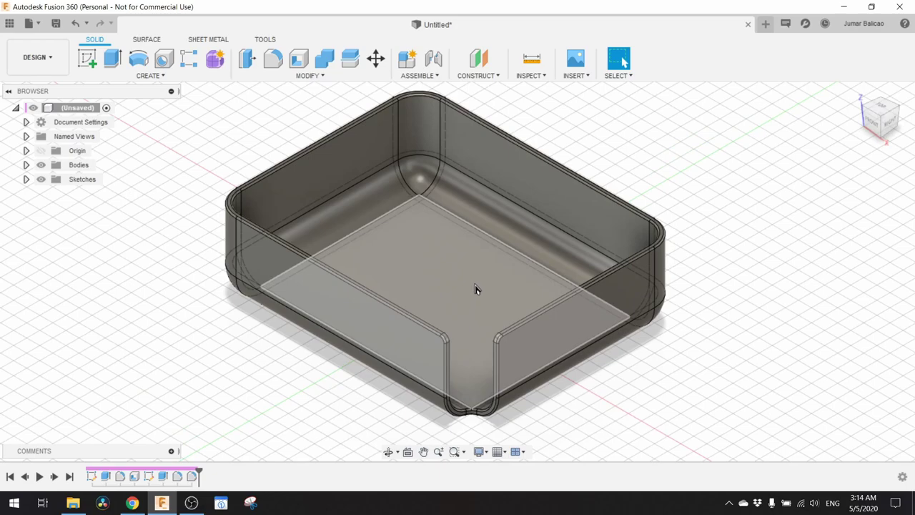
scroll(578, 271, up, 4)
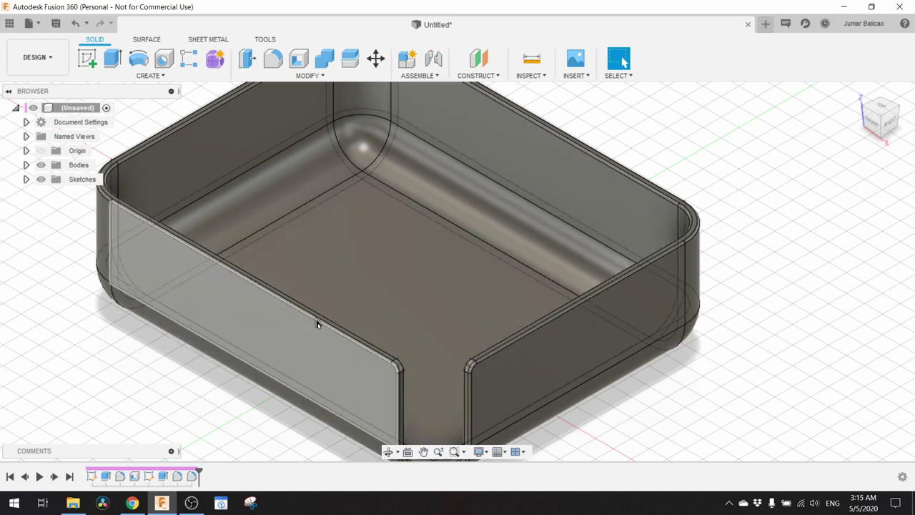
shift+middle_drag(318, 323, 375, 277)
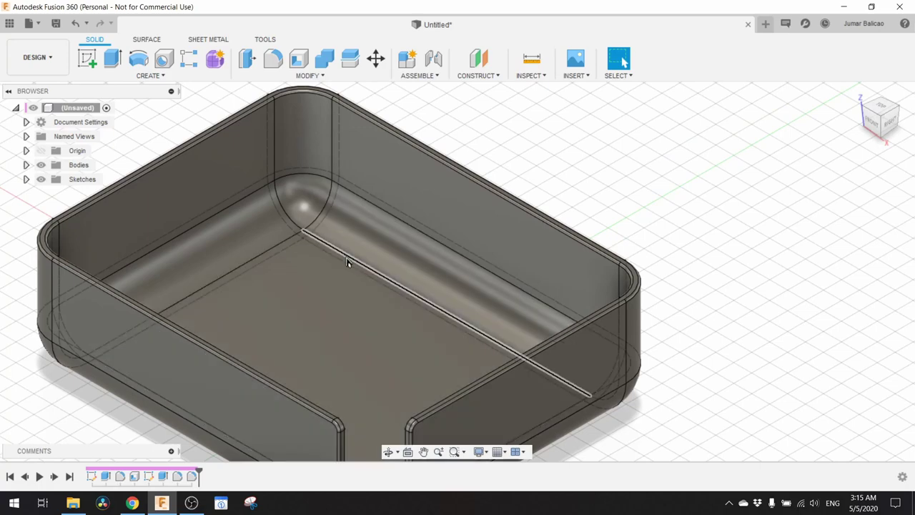
click(90, 62)
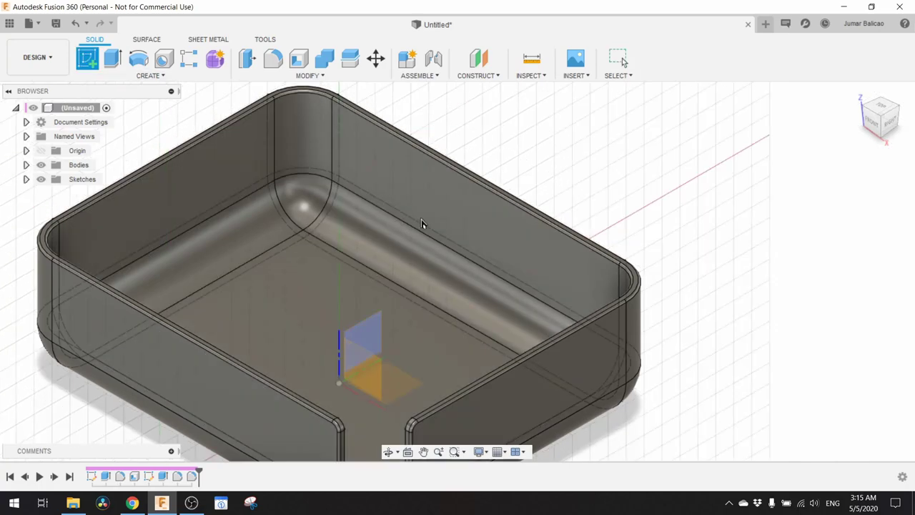
click(430, 210)
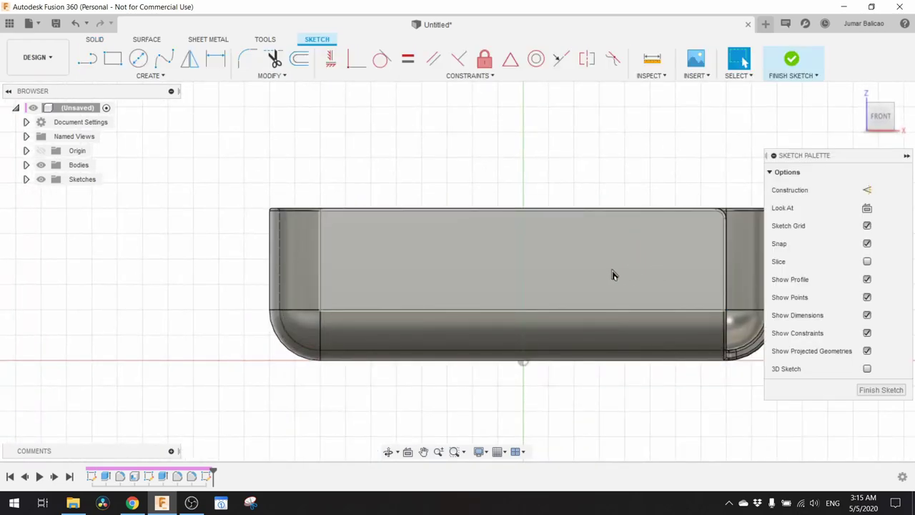
click(88, 60)
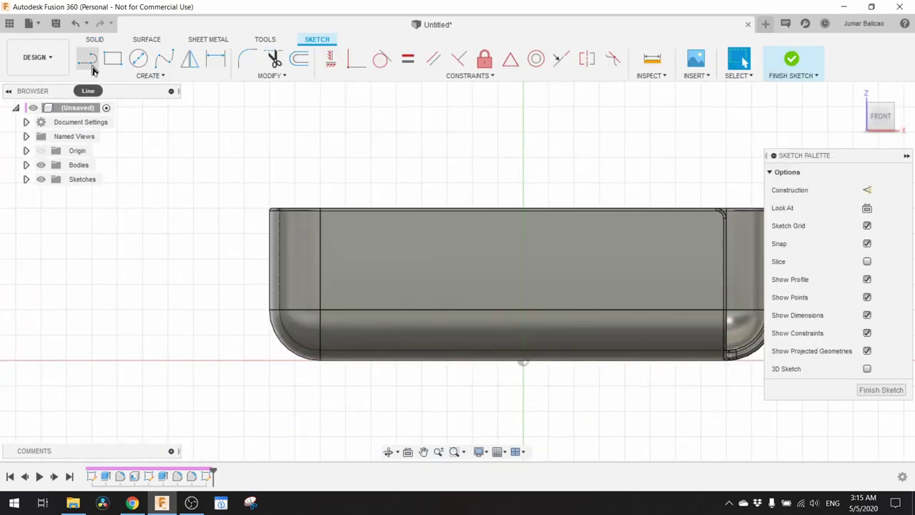
click(321, 311)
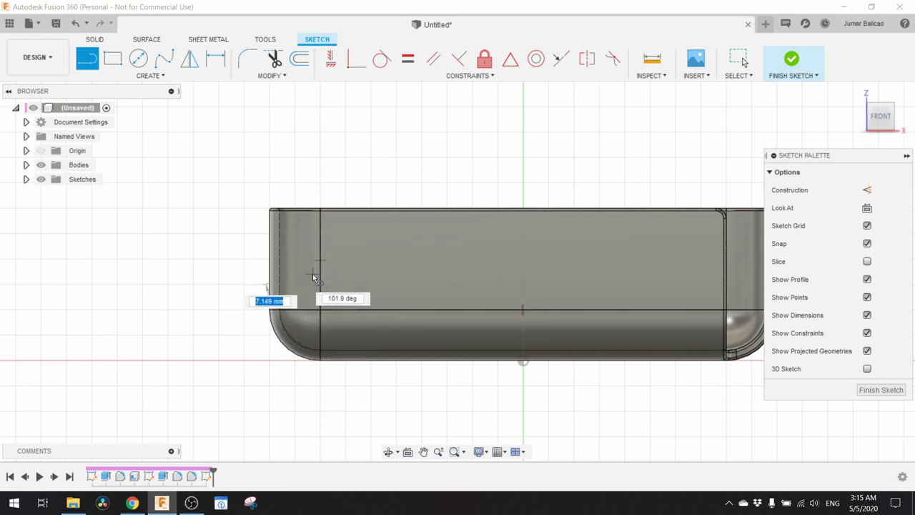
text(5)
key(Tab)
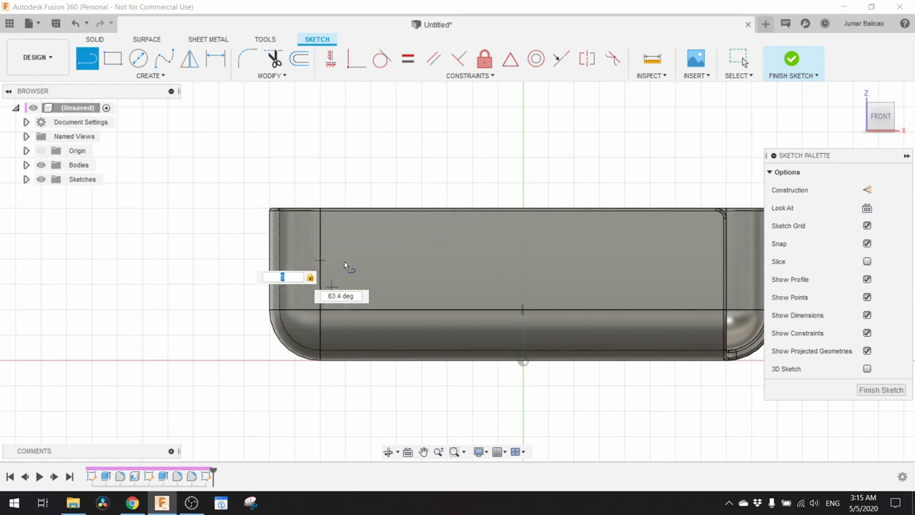
key(Tab)
key(Return)
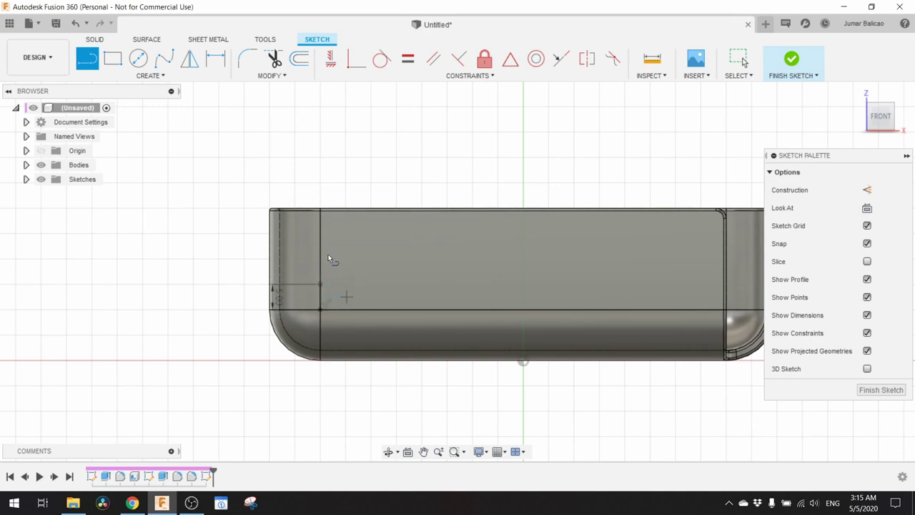
- Draw an 80 mm horizontal line from the short line's upper end to the opposite edge of the face, and finish the sketch
click(323, 288)
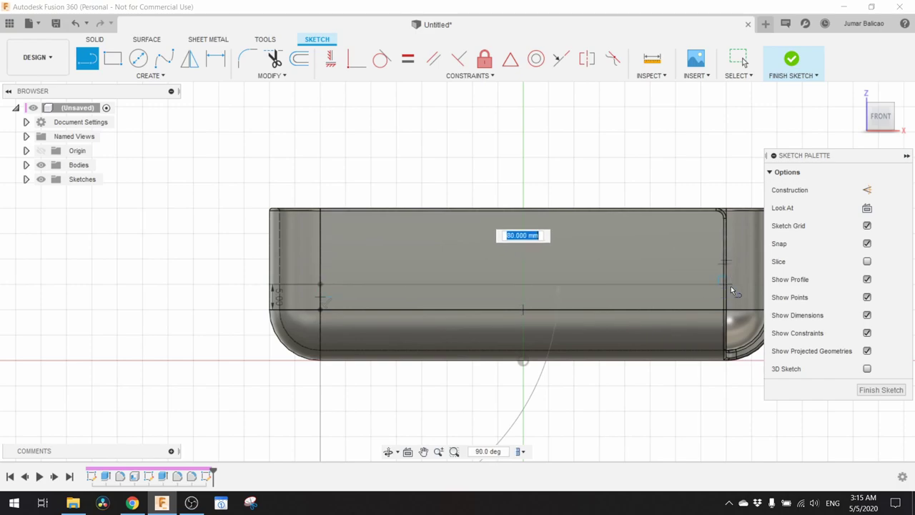
key(Escape)
middle_drag(731, 285, 561, 263)
scroll(560, 262, up, 3)
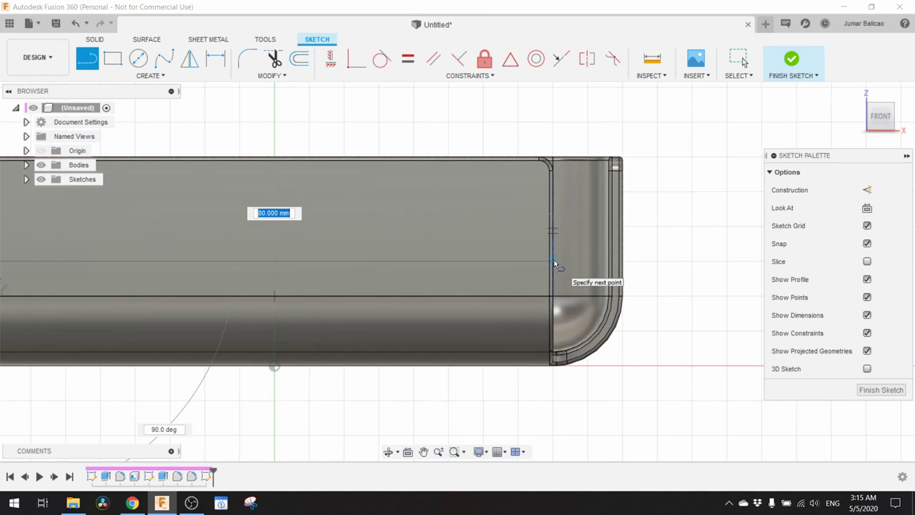
click(555, 263)
scroll(565, 263, down, 3)
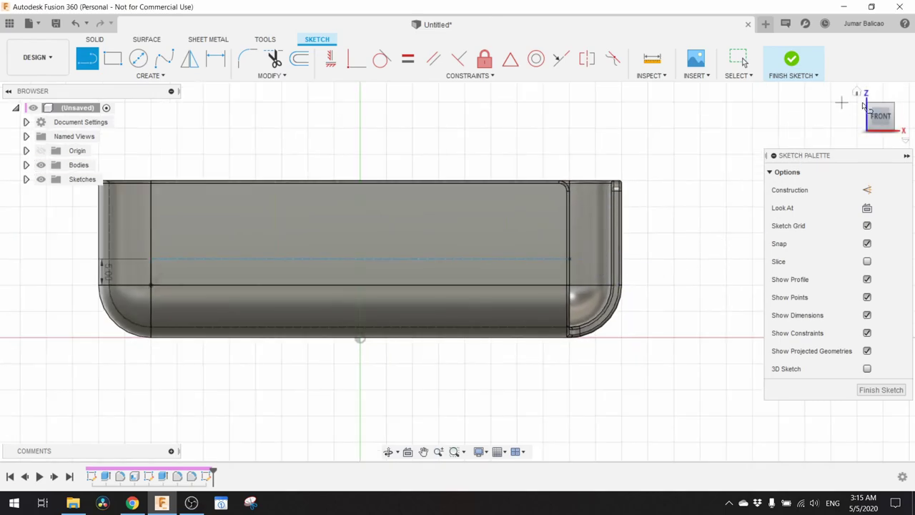
click(857, 95)
scroll(541, 210, up, 3)
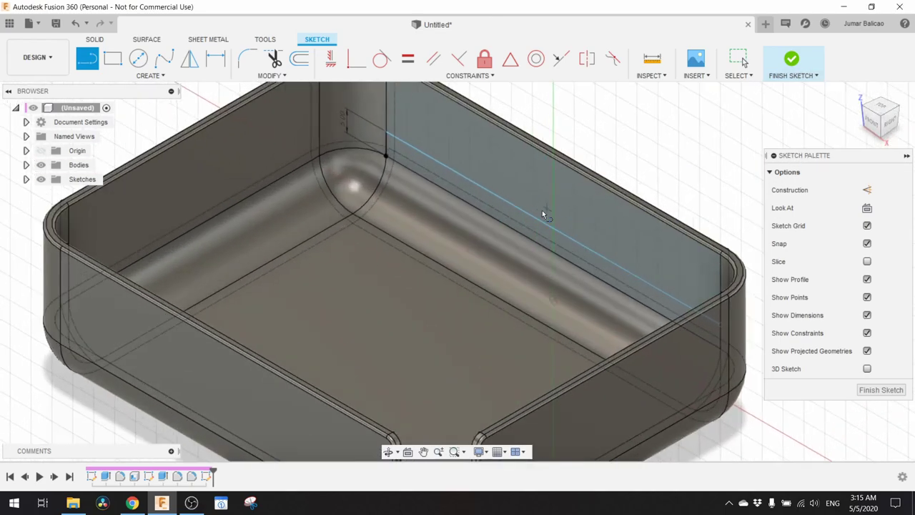
click(791, 60)
- Extrude the narrow strip profile on the back wall's inner face toward the tray's interior to form a ledge
click(112, 59)
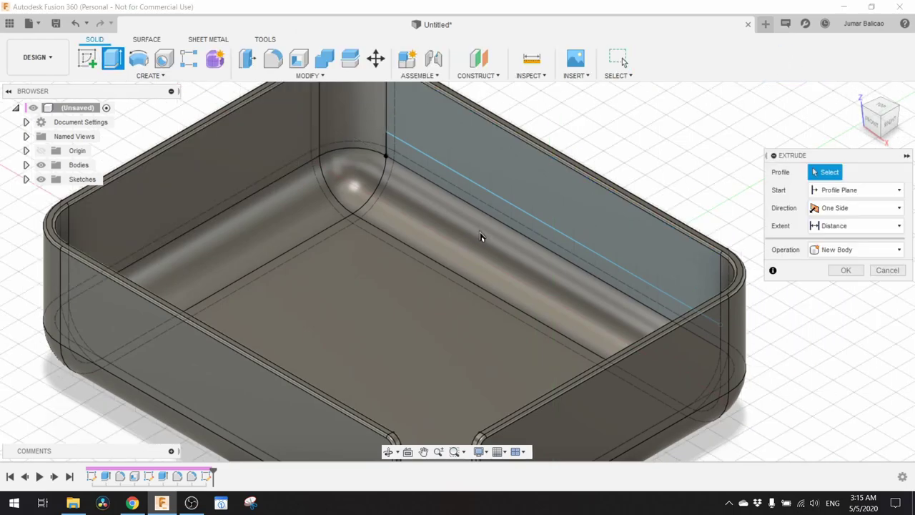
click(483, 211)
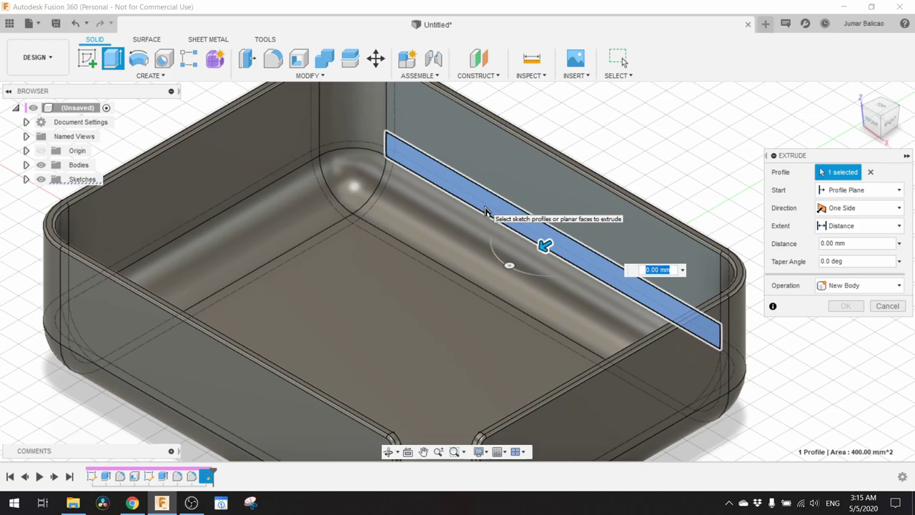
key(Return)
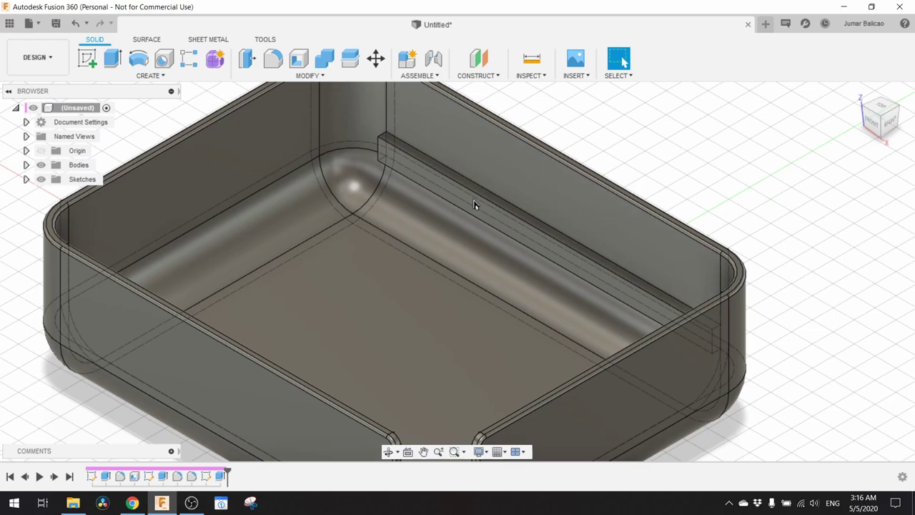
- Chamfer the four front edges of the back wall's ledge with an equal distance of 2 mm
click(329, 77)
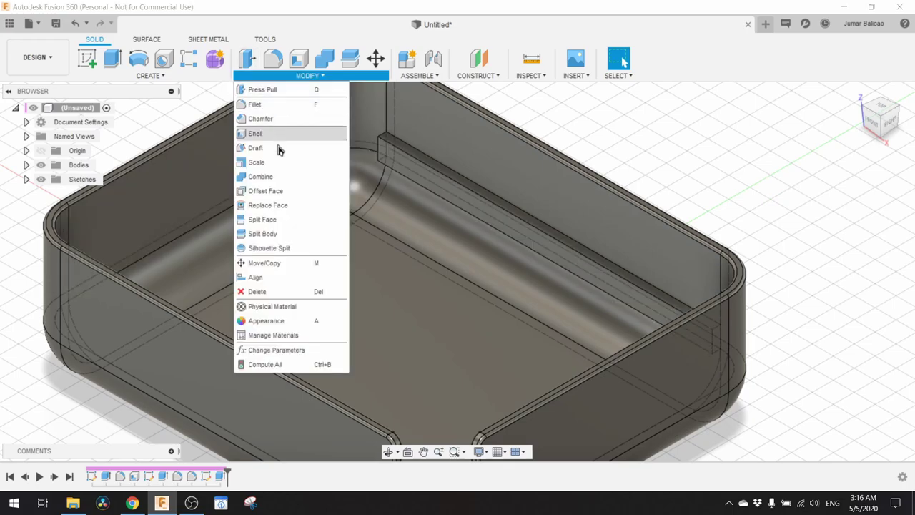
click(272, 118)
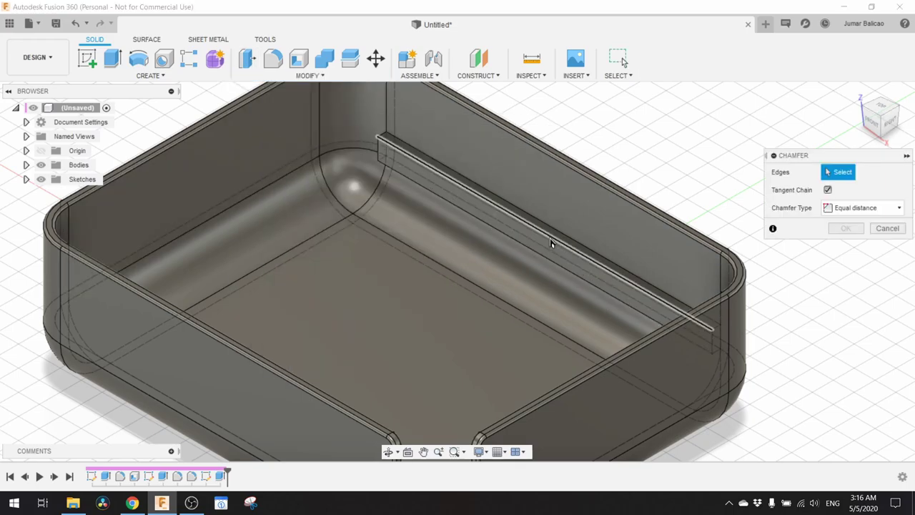
click(550, 243)
click(545, 267)
click(702, 336)
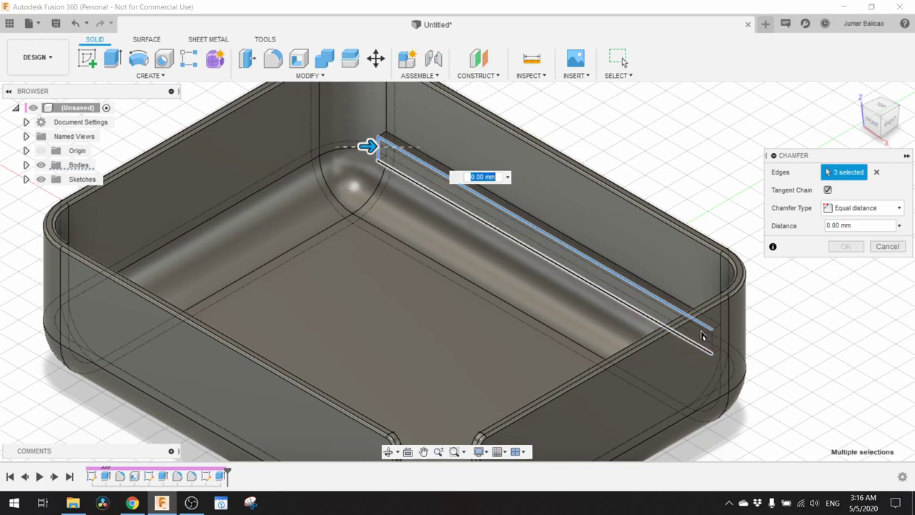
click(713, 344)
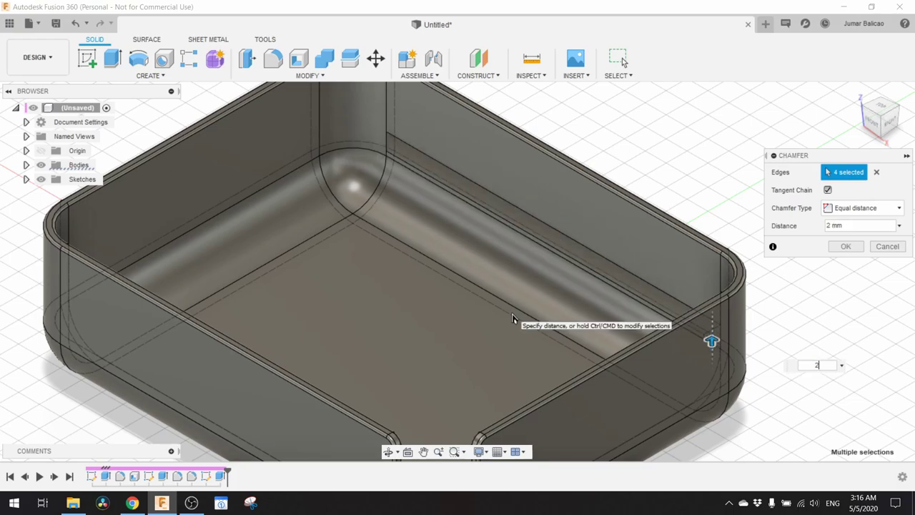
key(Return)
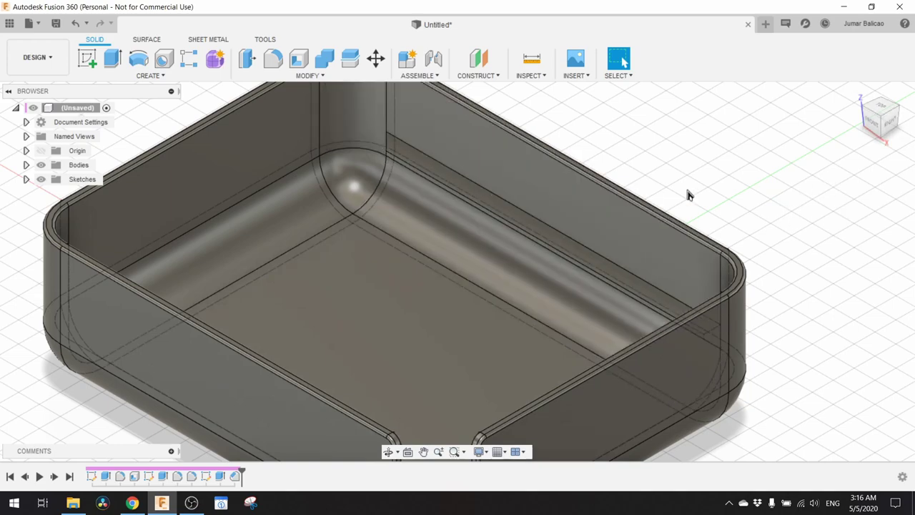
right_click(774, 228)
click(754, 230)
click(900, 248)
shift+middle_drag(742, 207, 622, 386)
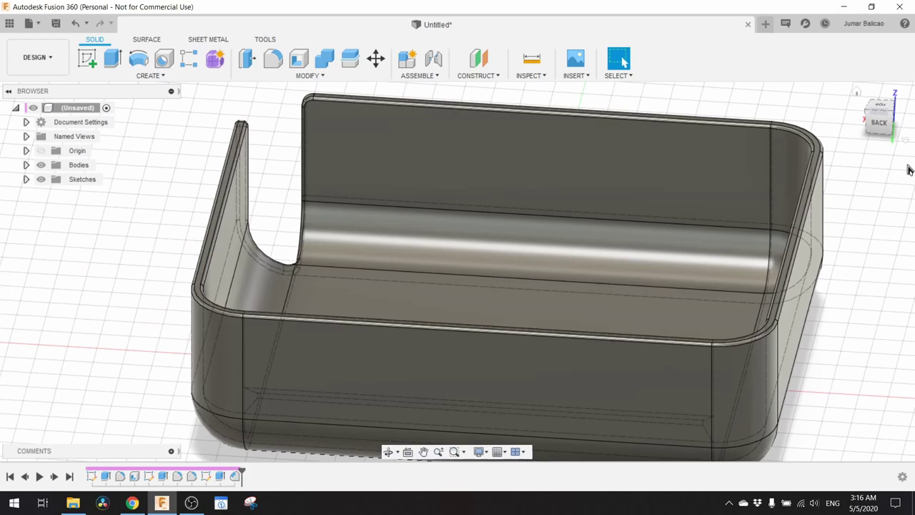
- Sketch a horizontal line across the front wall's inner face, level with the opposite ledge's upper edge, and finish the sketch
click(93, 63)
click(498, 178)
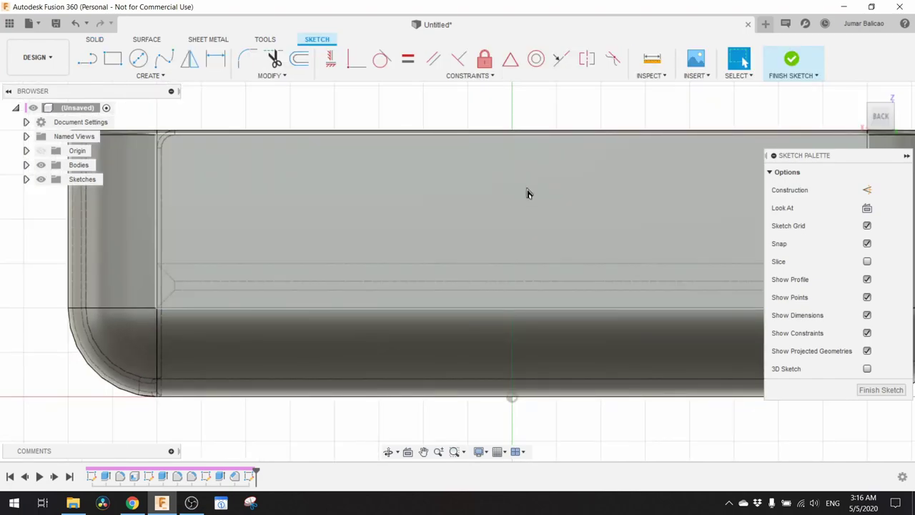
mouse_move(526, 194)
middle_down()
mouse_move(576, 199)
mouse_move(504, 210)
middle_up()
click(88, 61)
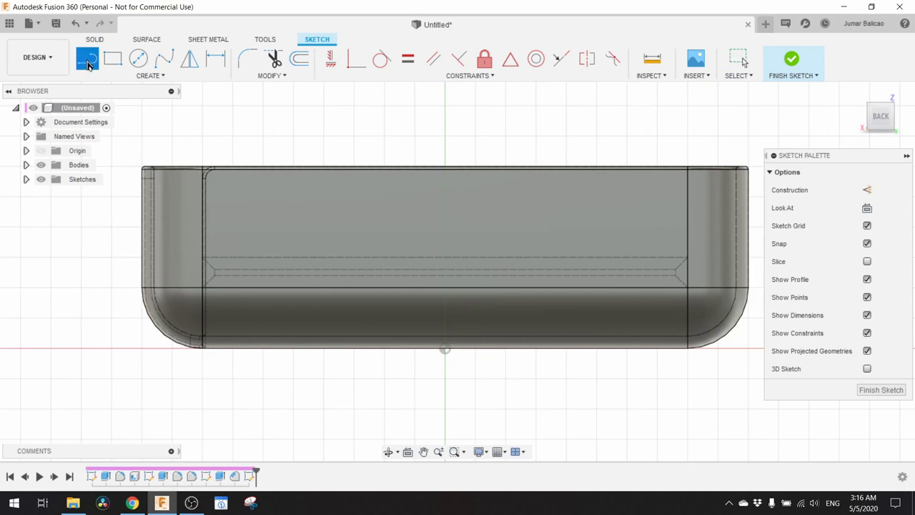
click(688, 257)
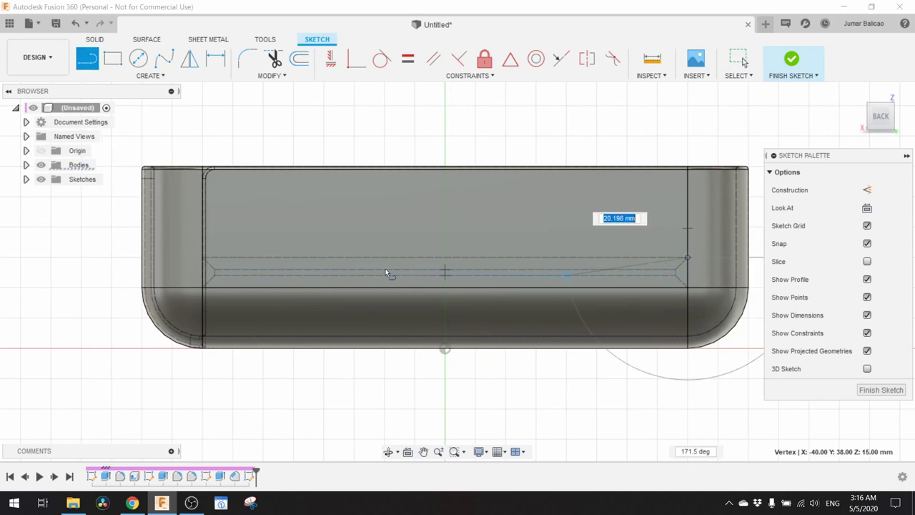
scroll(371, 270, up, 3)
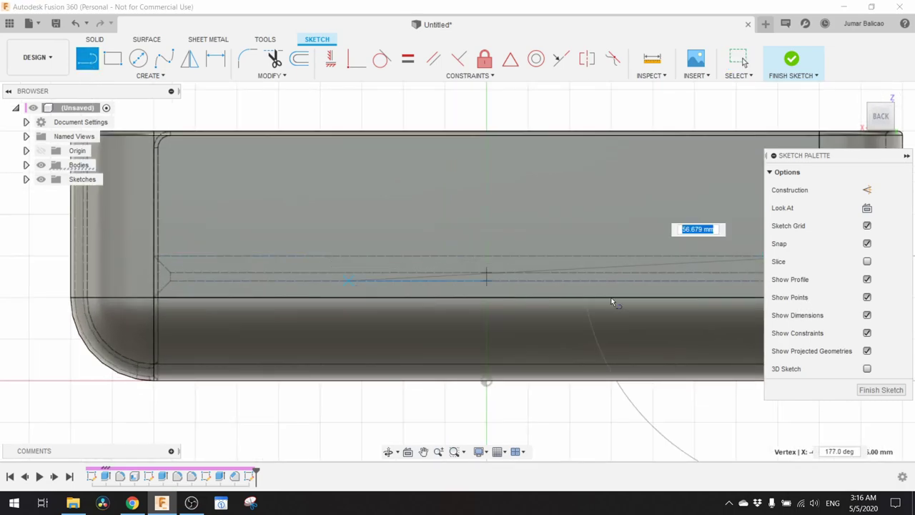
click(162, 260)
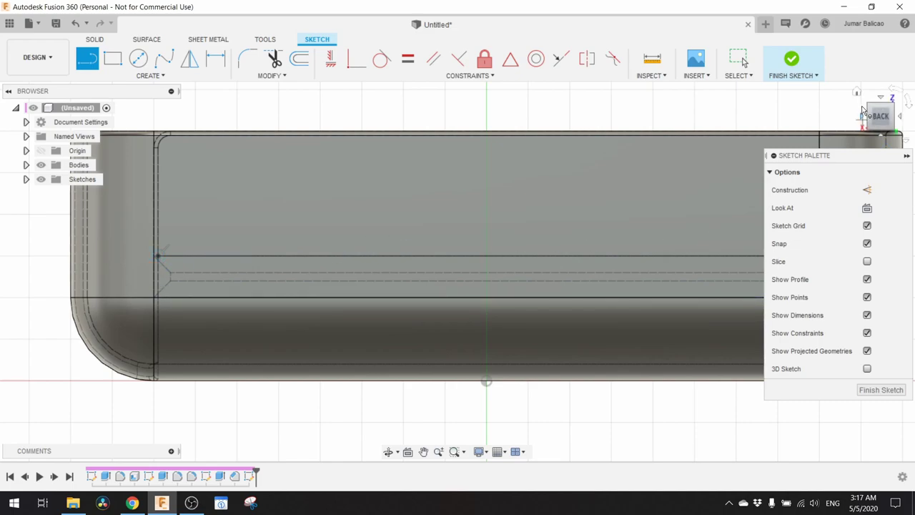
click(861, 96)
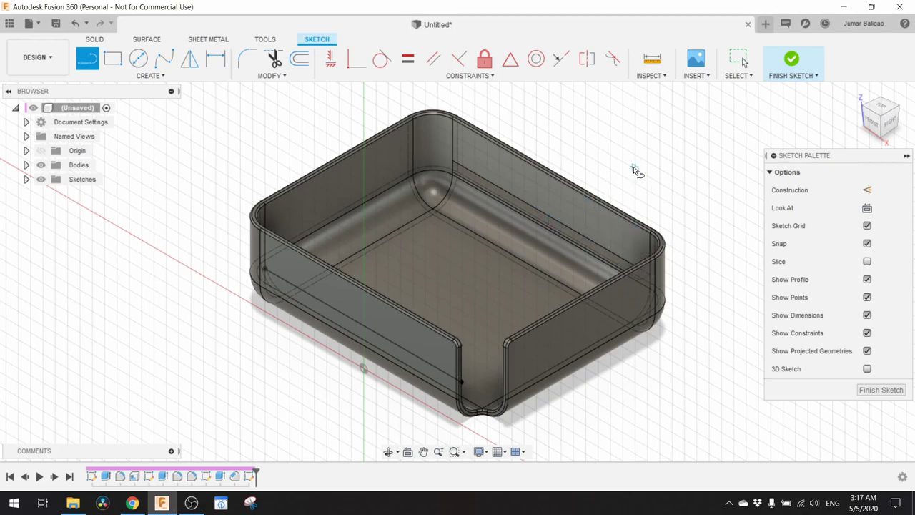
shift+middle_drag(635, 170, 333, 200)
scroll(421, 144, up, 5)
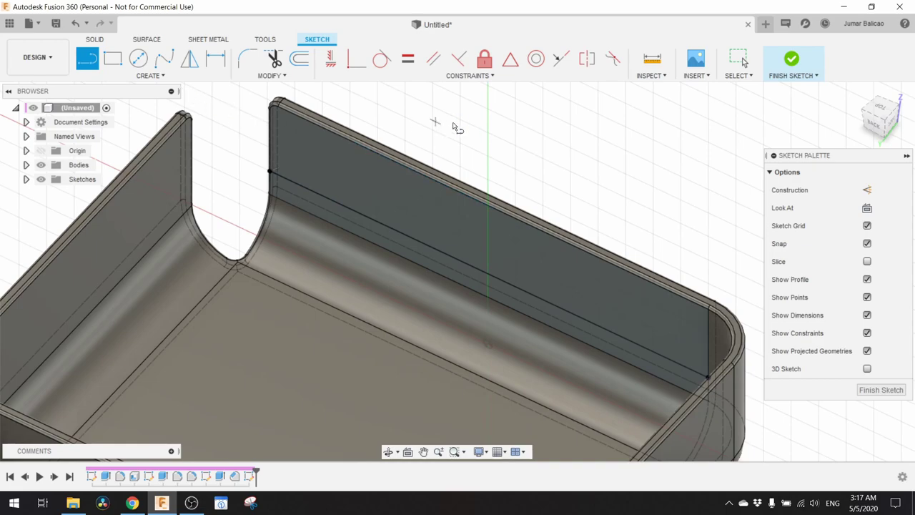
click(791, 60)
- Extrude the narrow strip profile on the front wall's inner face 3 mm toward the tray's interior as a second ledge
middle_drag(645, 147, 600, 114)
click(112, 60)
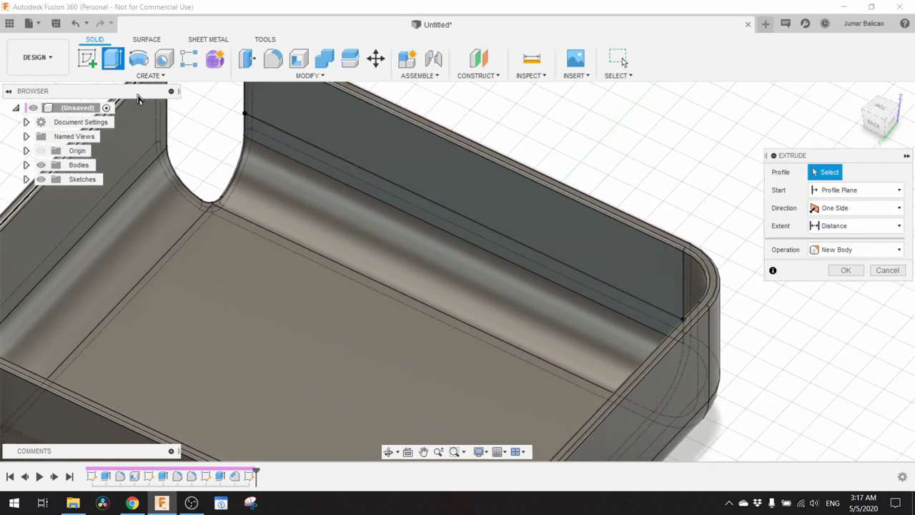
click(363, 183)
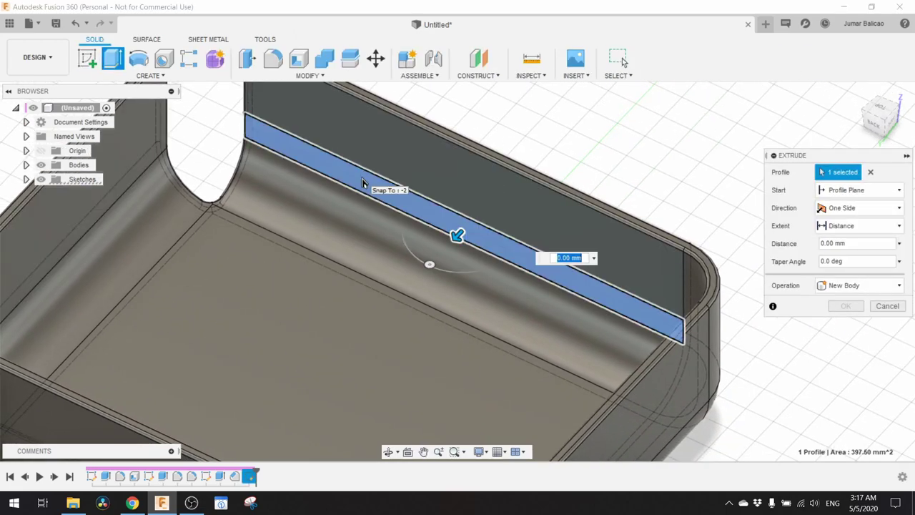
text(3)
key(Return)
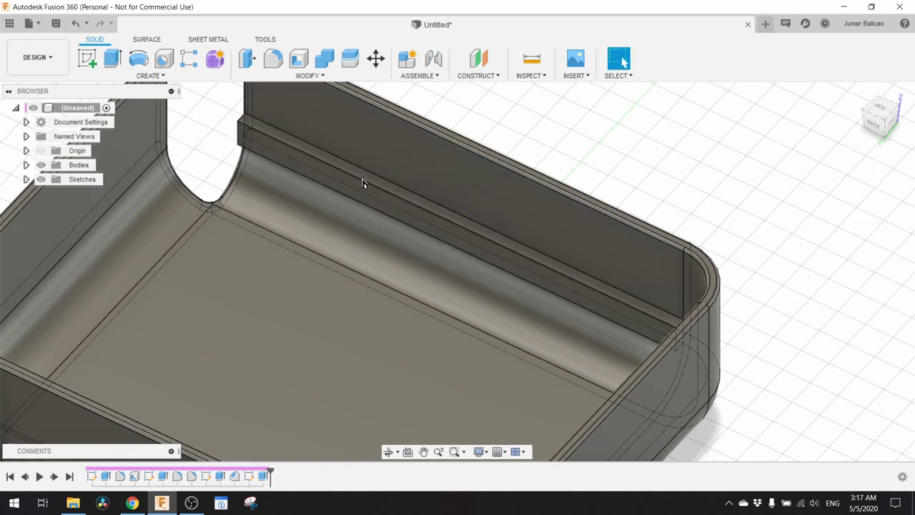
- Chamfer the four inward-facing edges of the front wall's ledge with an equal distance of 2 mm
click(284, 78)
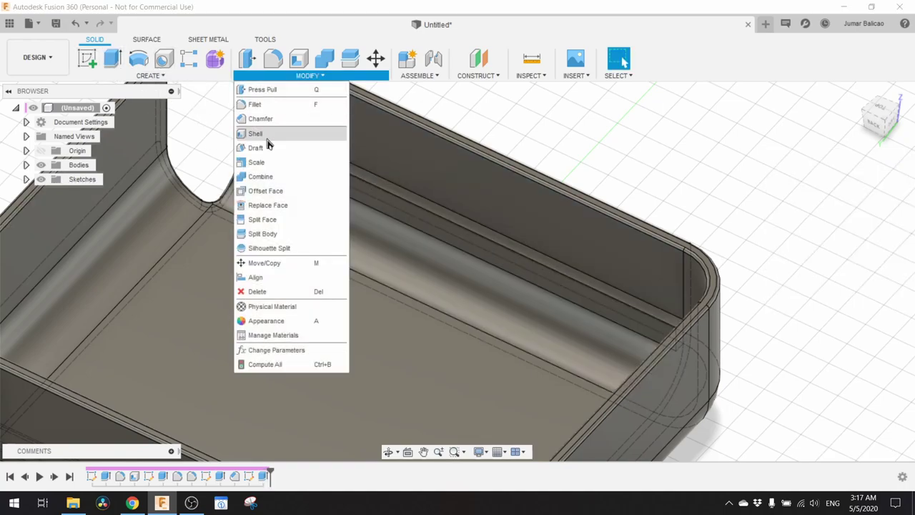
click(261, 119)
click(261, 146)
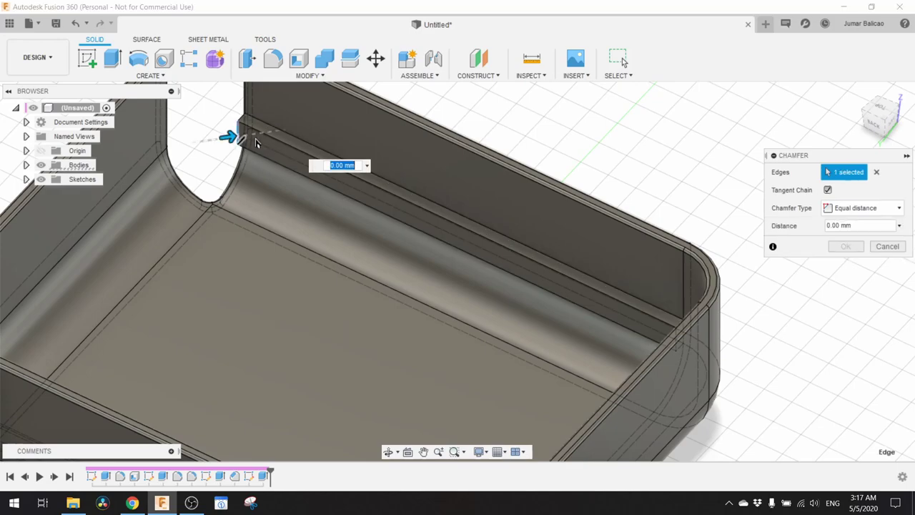
click(263, 152)
click(261, 167)
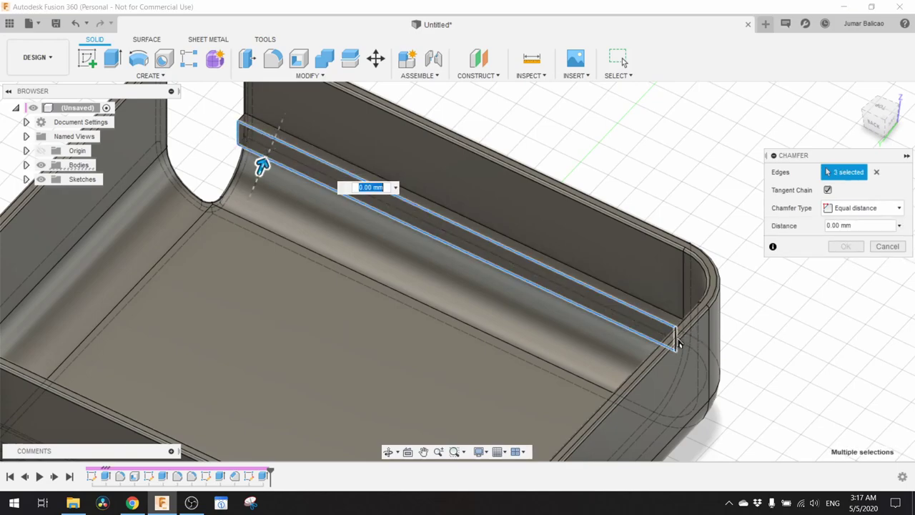
click(676, 342)
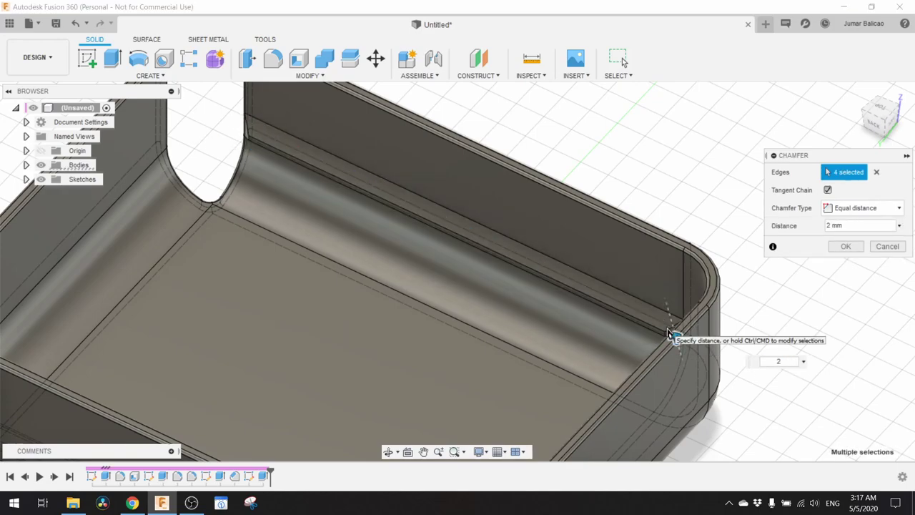
key(Return)
- Rename the tray body as Soap Holder Body
scroll(532, 313, down, 5)
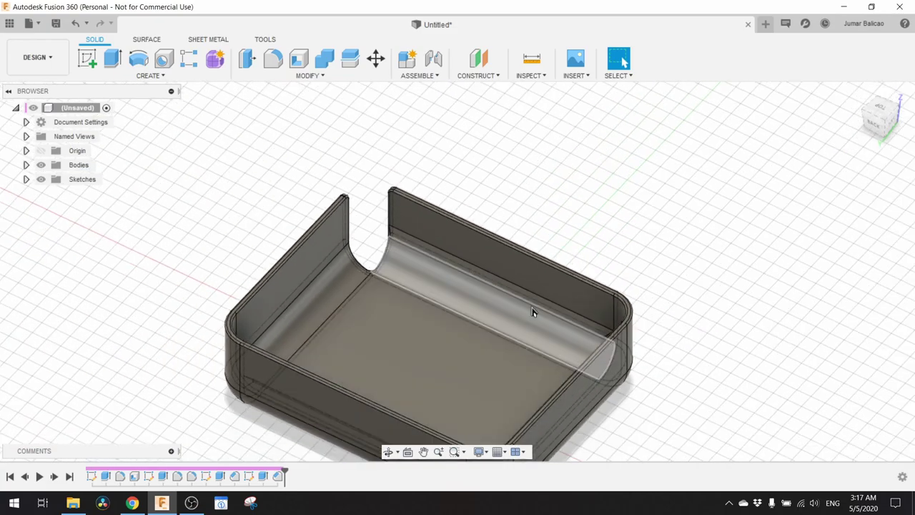
scroll(612, 300, down, 2)
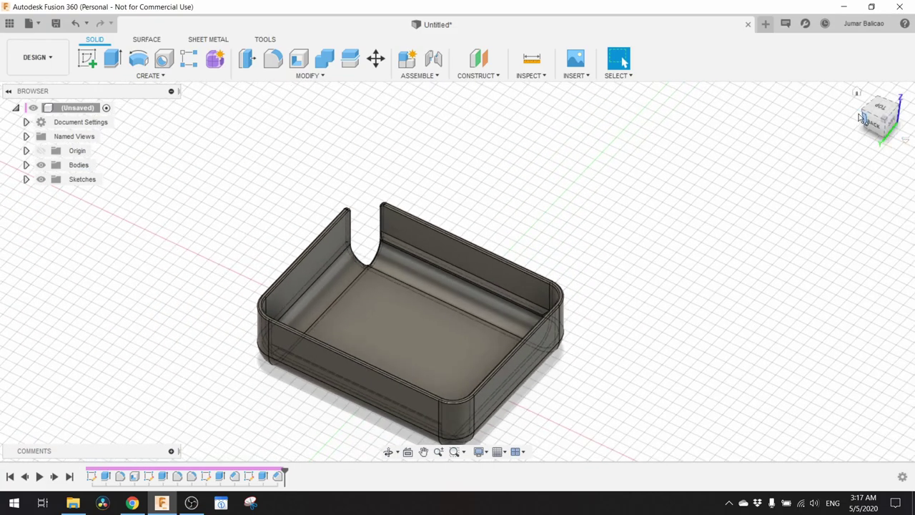
click(856, 93)
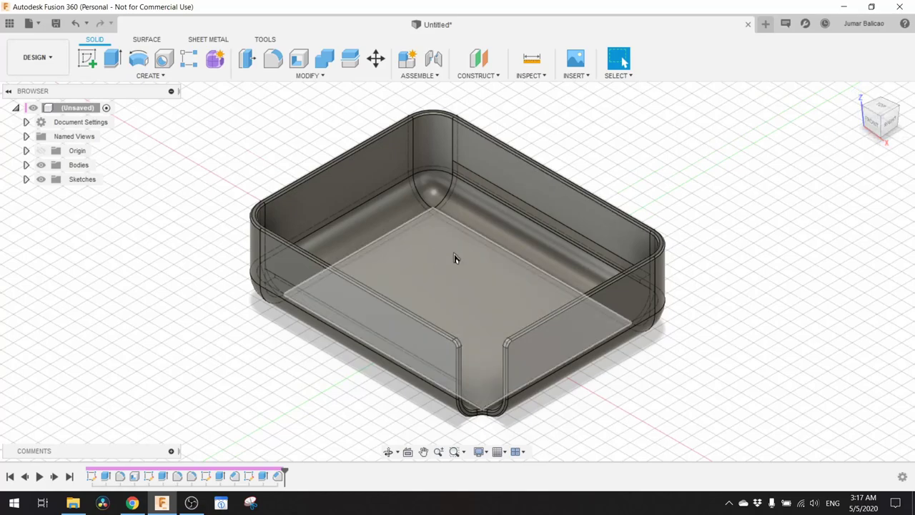
shift+middle_drag(454, 258, 543, 286)
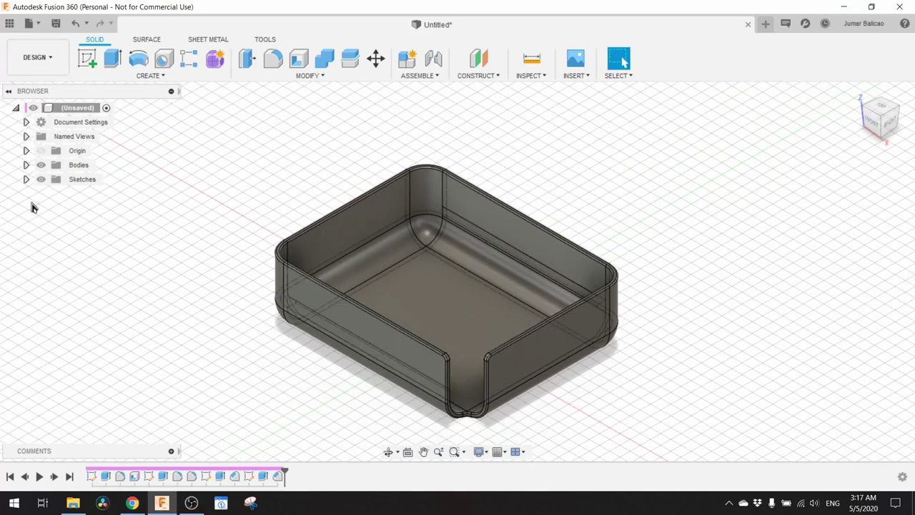
click(26, 166)
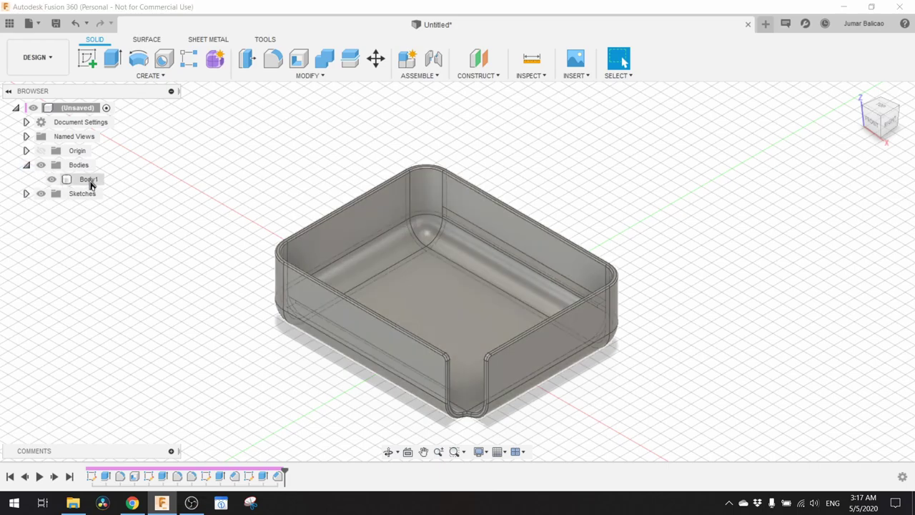
right_click(90, 183)
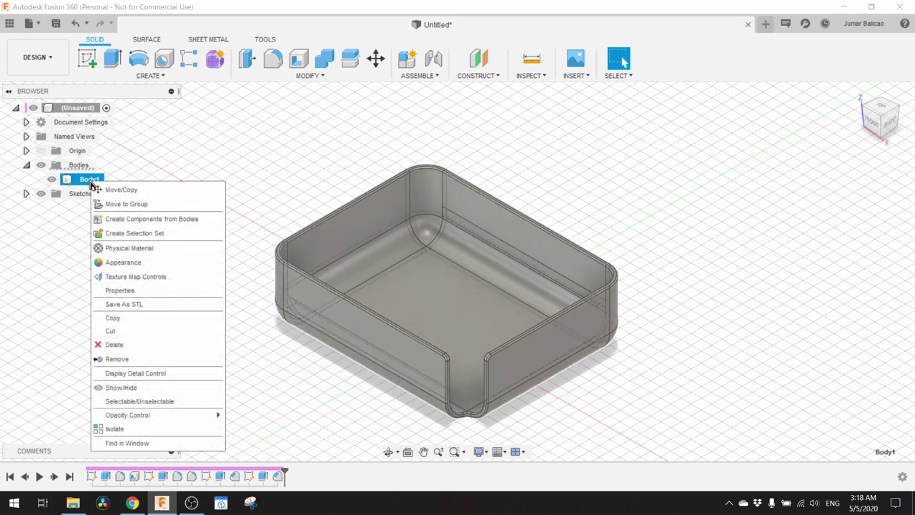
click(194, 171)
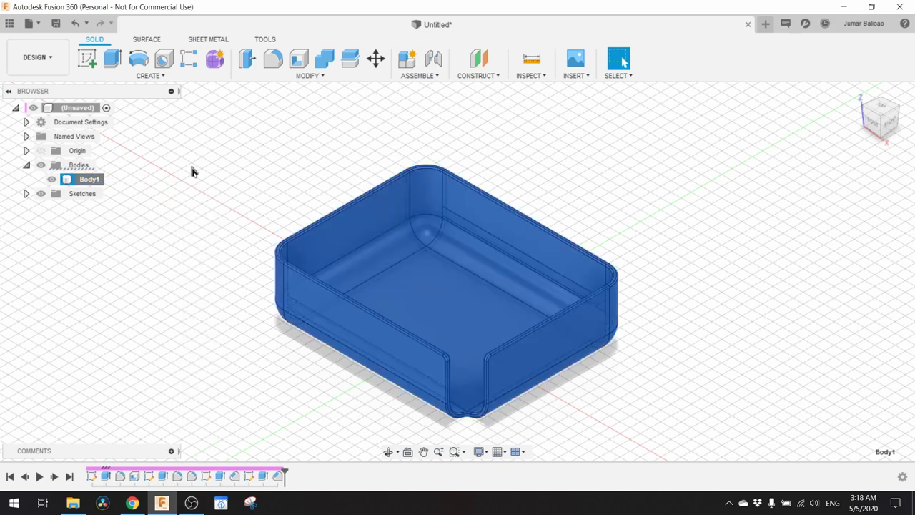
double_click(91, 179)
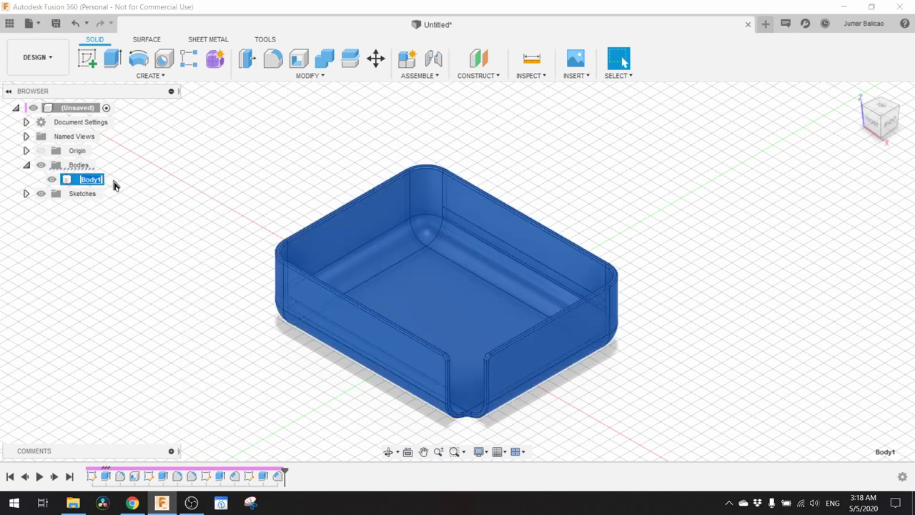
text(Soap Holder Bo)
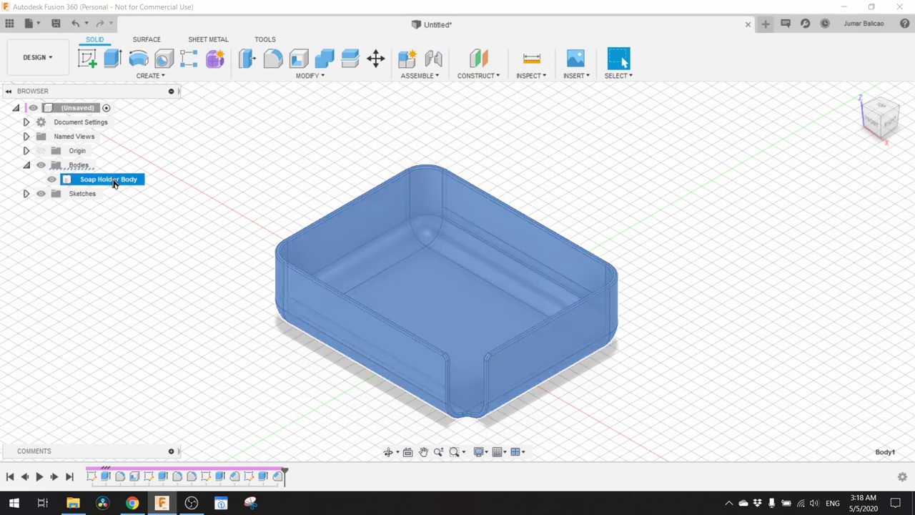
click(196, 258)
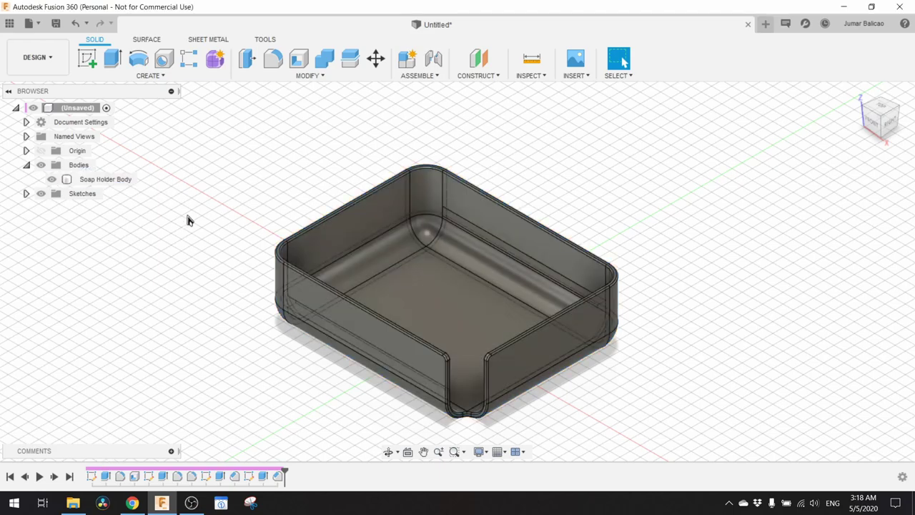
- Start a horizontal sketch in the top view, with the empty area behind the tray in view
click(884, 112)
middle_drag(547, 122, 506, 332)
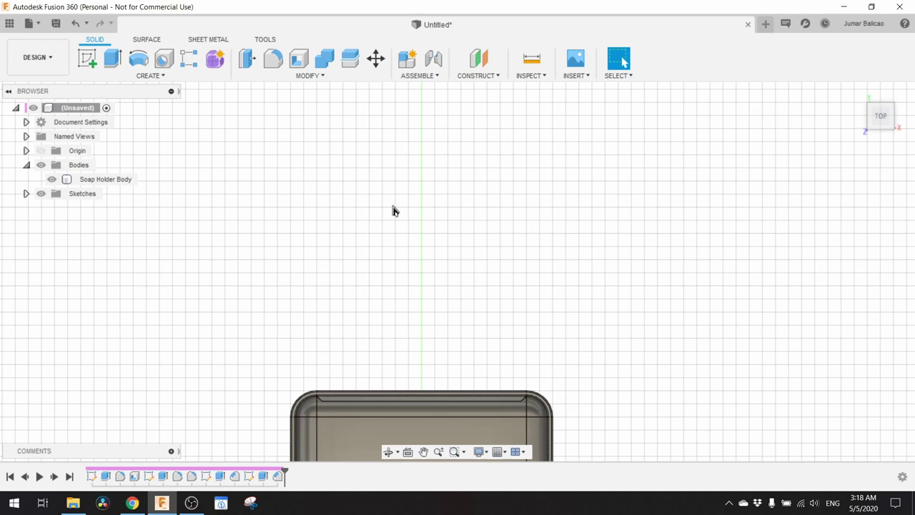
click(88, 60)
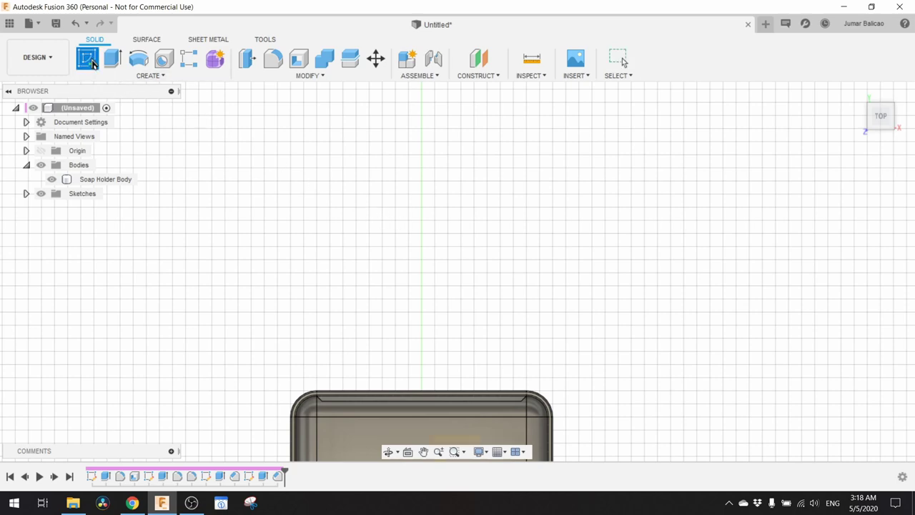
click(460, 306)
middle_drag(514, 264, 496, 394)
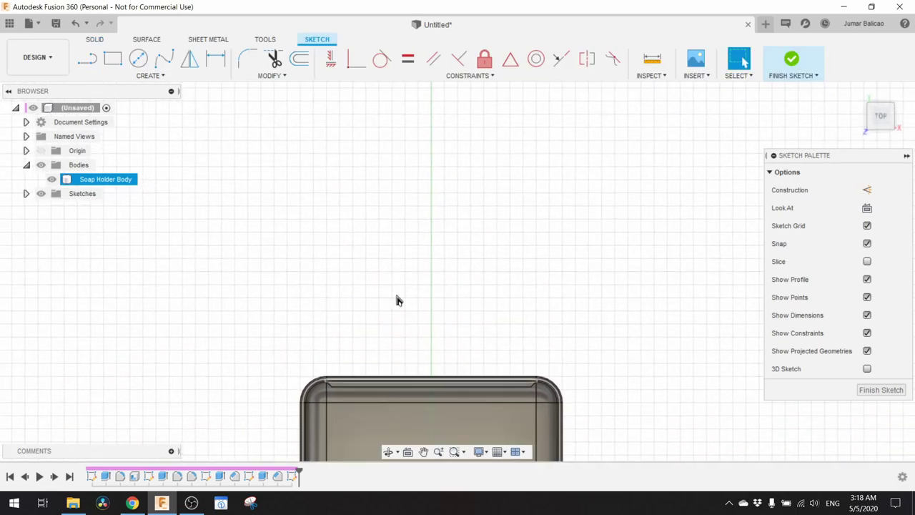
- Draw a center rectangle 104 mm wide and 74 mm high behind the tray, centred on the vertical axis
click(115, 61)
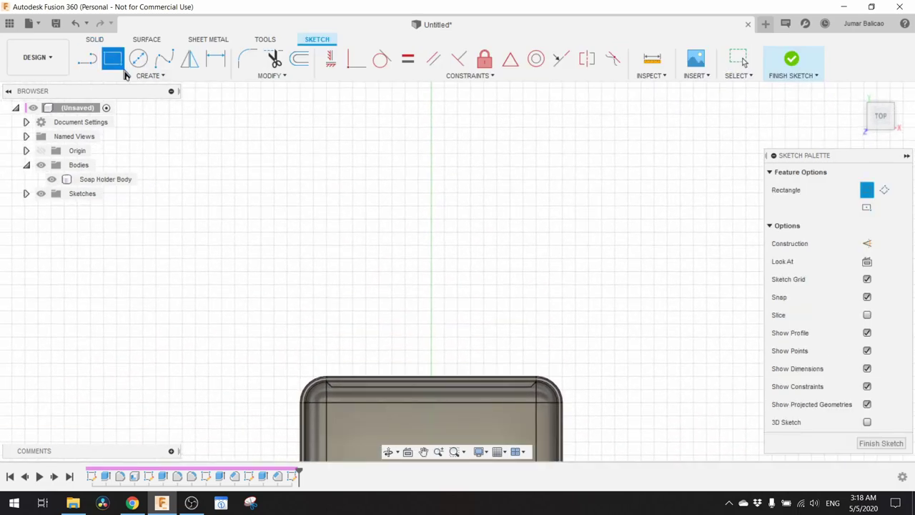
click(867, 207)
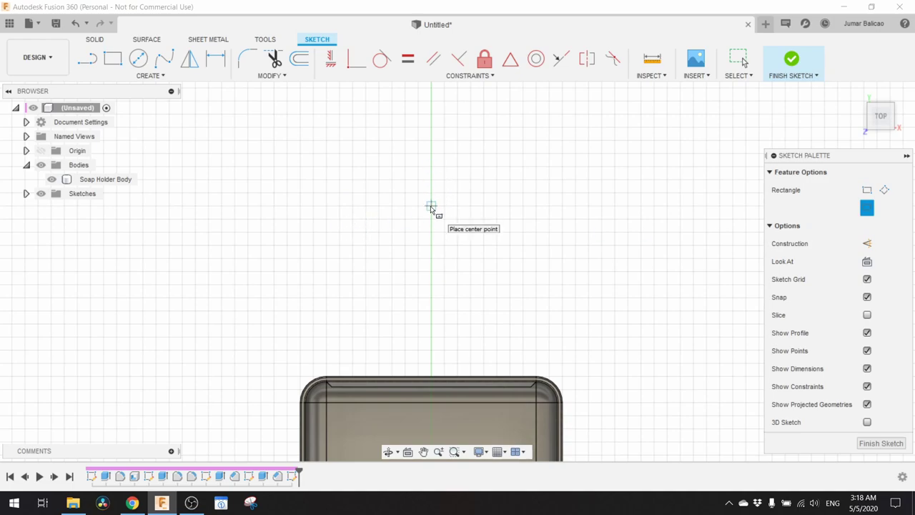
click(431, 206)
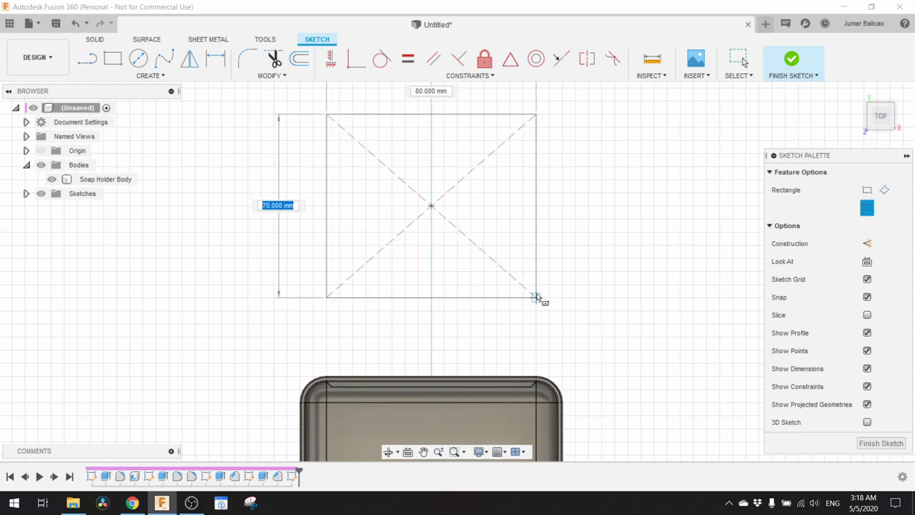
text(74)
key(Tab)
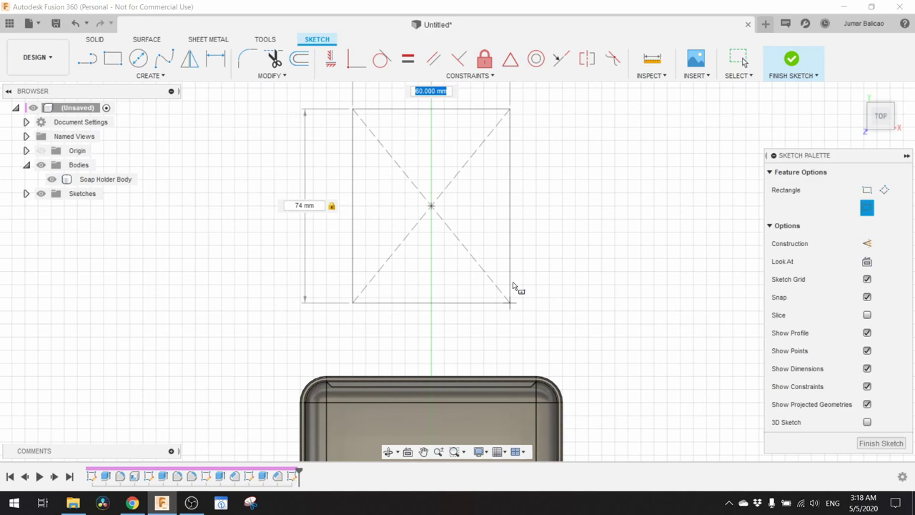
text(104)
key(Return)
key(Escape)
middle_drag(512, 231, 521, 300)
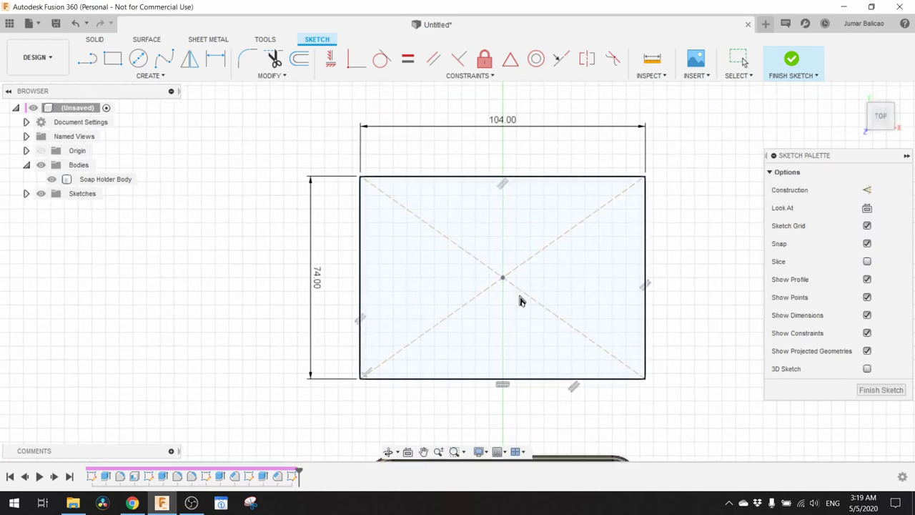
- Set the rectangle's horizontal width to 94 mm
double_click(508, 124)
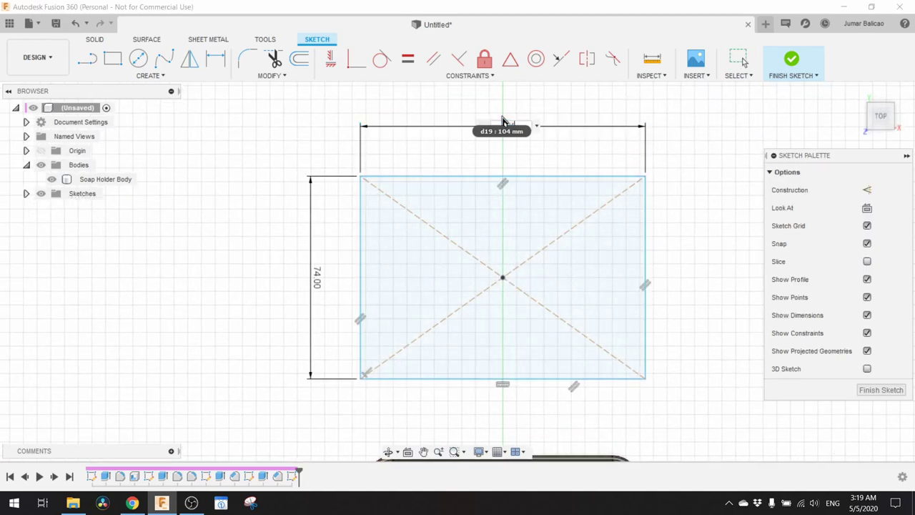
text(94)
key(Return)
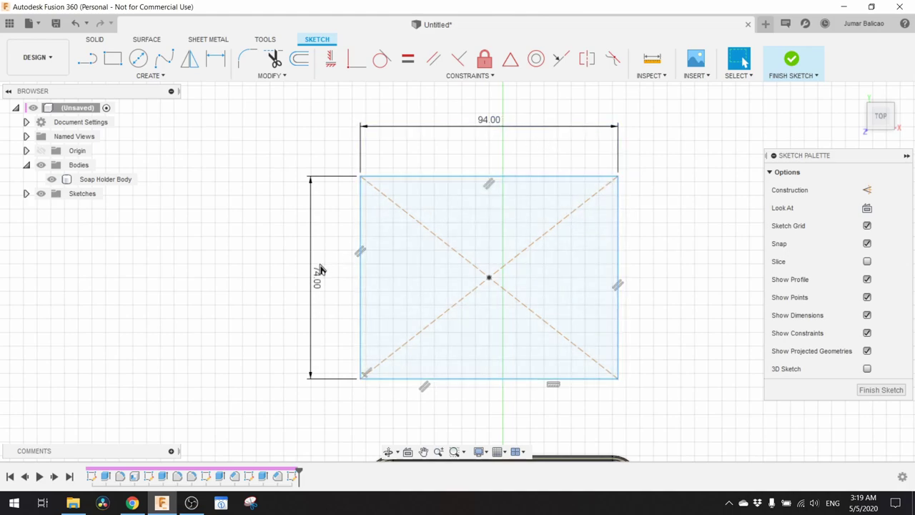
scroll(526, 187, down, 2)
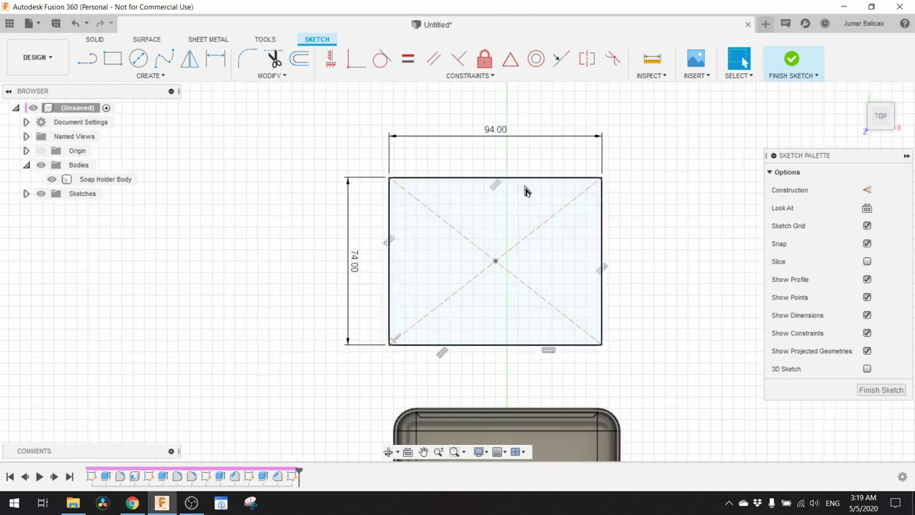
- Fillet all four corners of the 94 x 74 mm sketch rectangle with a 7 mm radius
middle_drag(555, 189, 539, 136)
scroll(511, 116, up, 1)
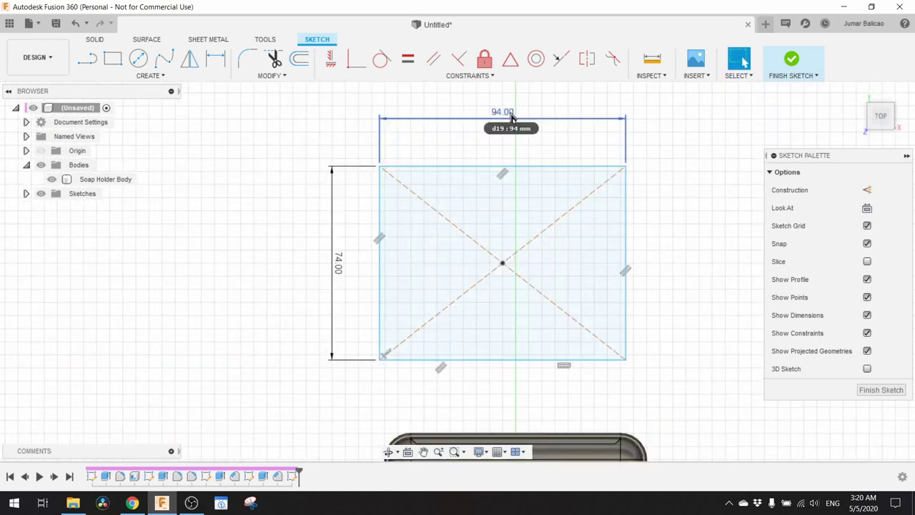
click(247, 58)
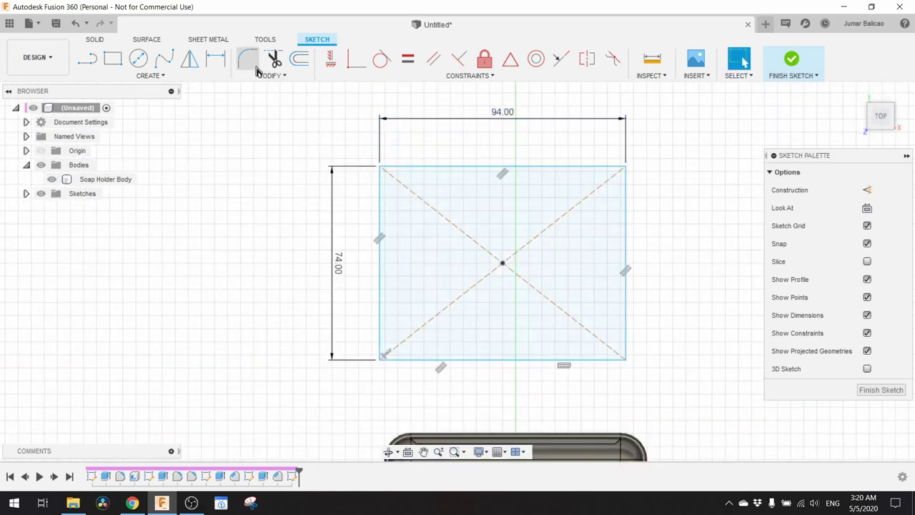
click(411, 166)
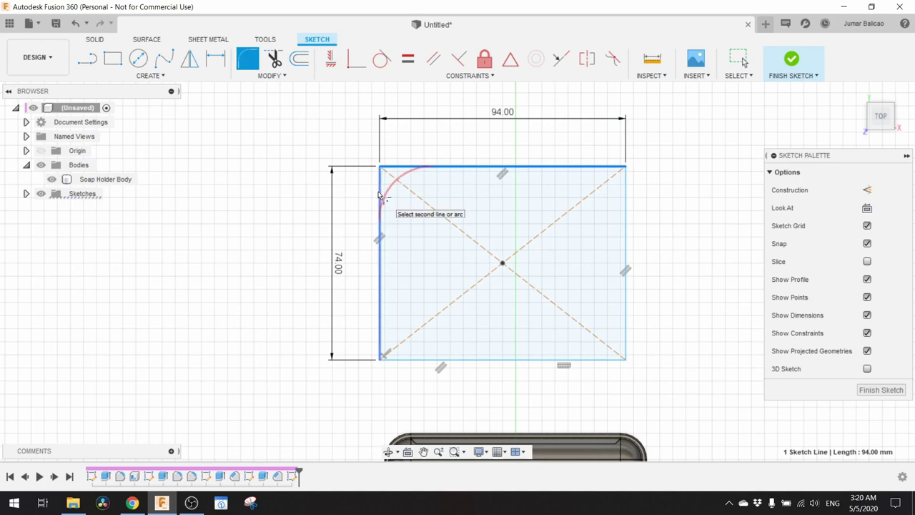
click(380, 194)
click(383, 355)
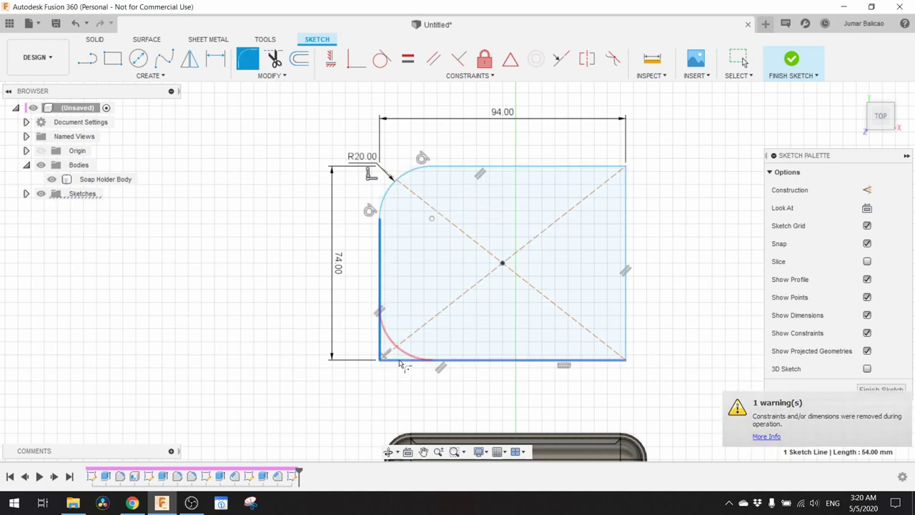
click(389, 358)
click(437, 359)
click(627, 337)
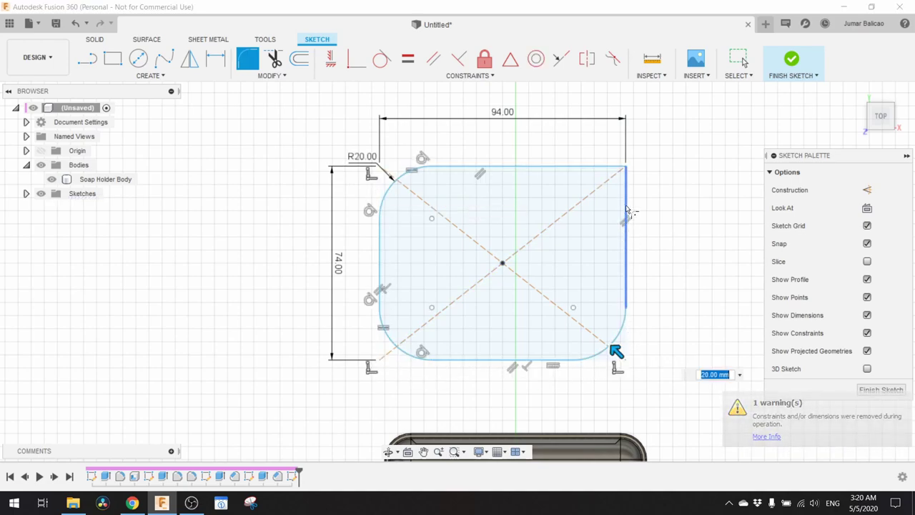
click(604, 166)
click(625, 179)
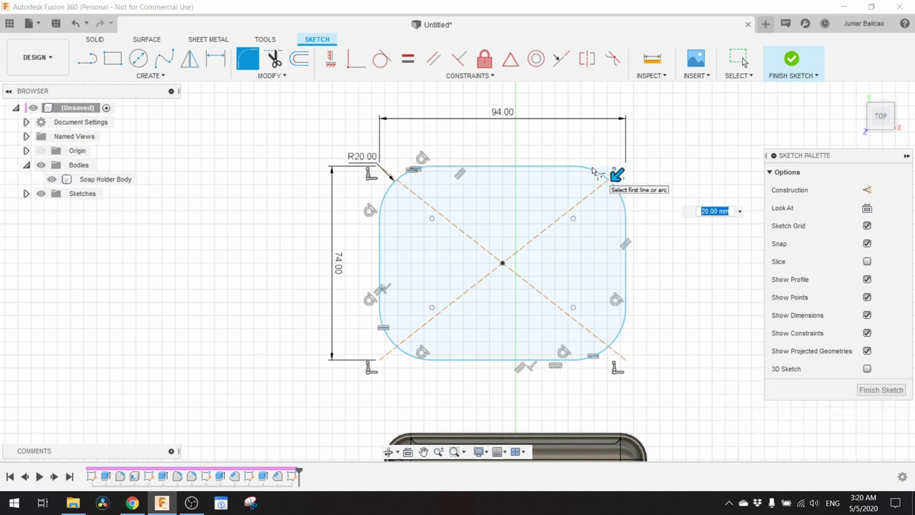
text(7)
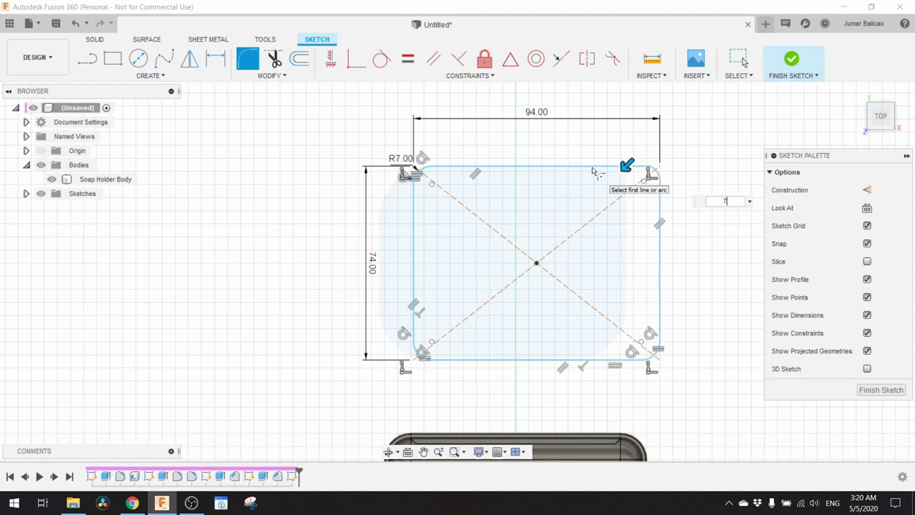
key(Return)
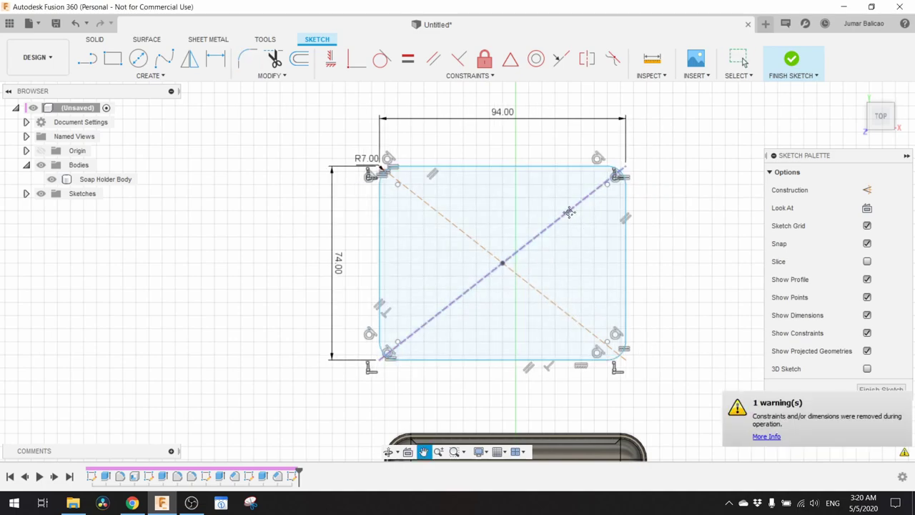
- Finish the sketch and extrude the rounded rectangle 3 mm upward as a new body
mouse_move(592, 308)
middle_down()
mouse_move(535, 188)
mouse_move(567, 153)
mouse_move(585, 96)
mouse_move(584, 212)
middle_up()
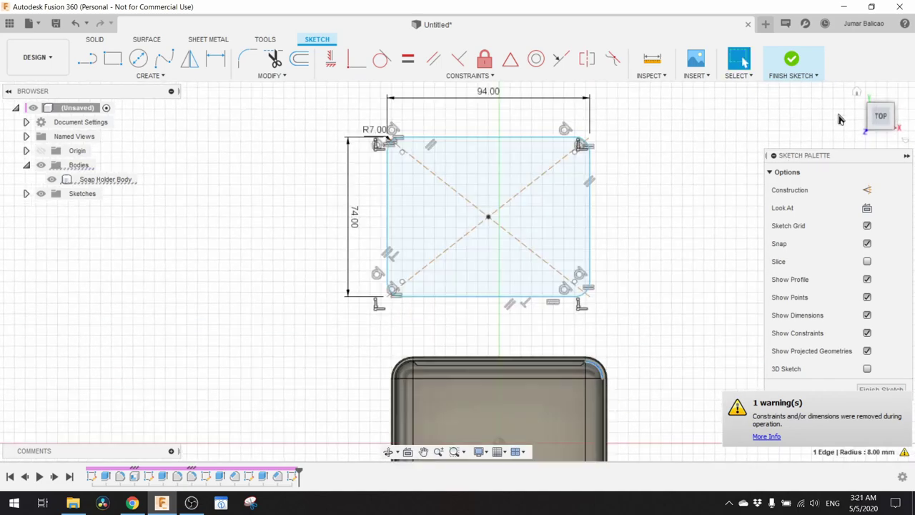
click(799, 68)
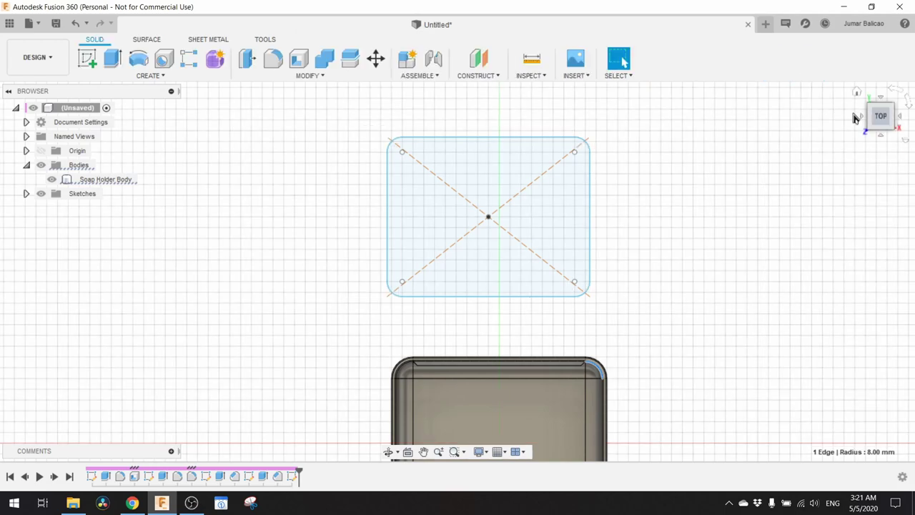
click(861, 98)
middle_drag(672, 221, 617, 266)
key(e)
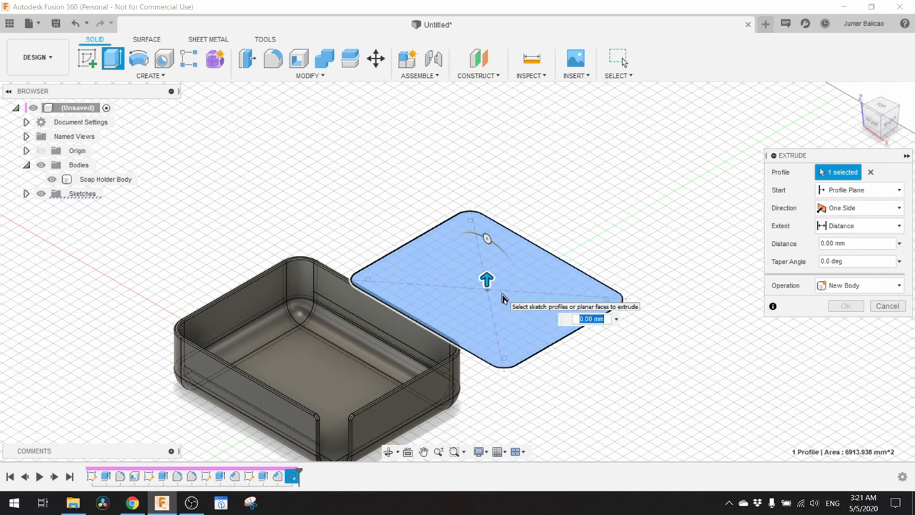
text(3)
key(Return)
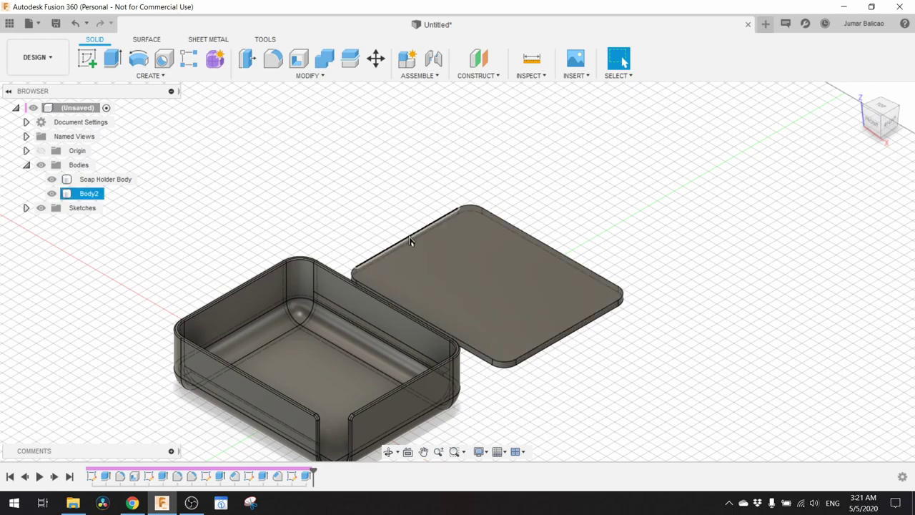
- Fillet the plate's top and bottom perimeter edges with a 0.5 mm radius
scroll(529, 373, up, 5)
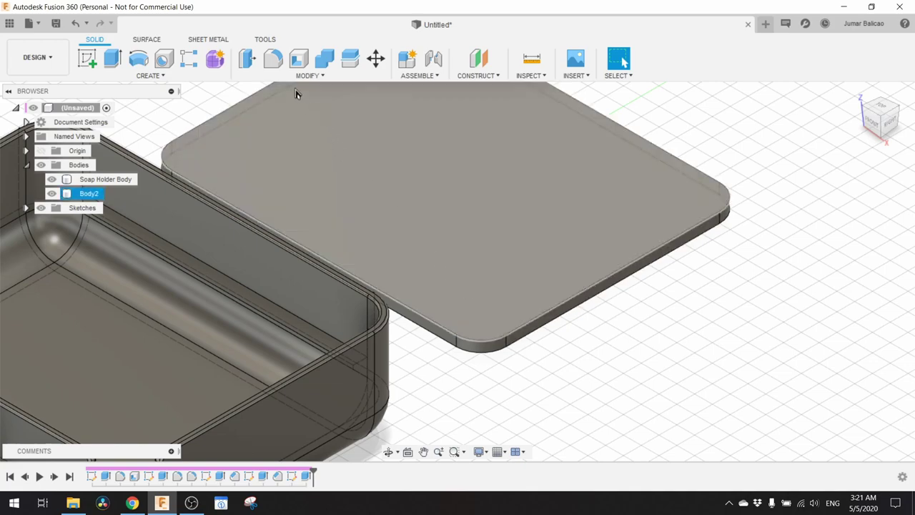
click(272, 58)
click(532, 332)
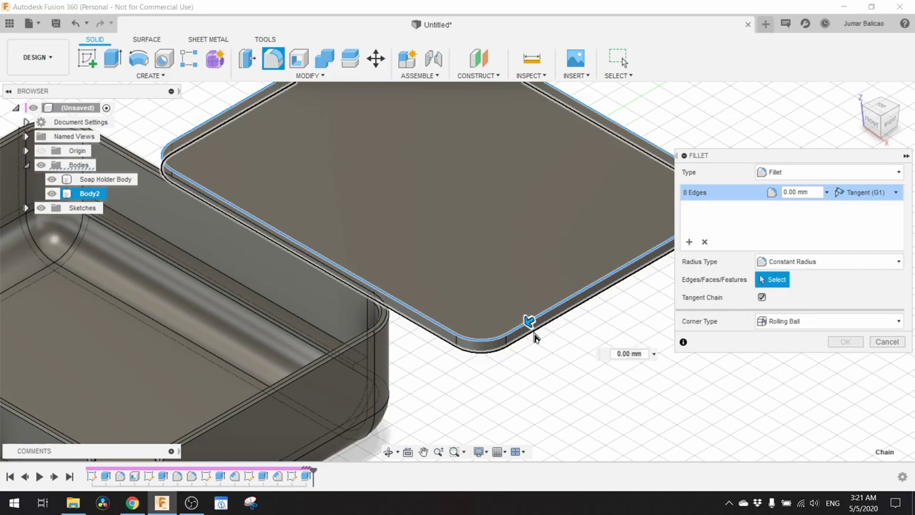
click(534, 335)
text(5)
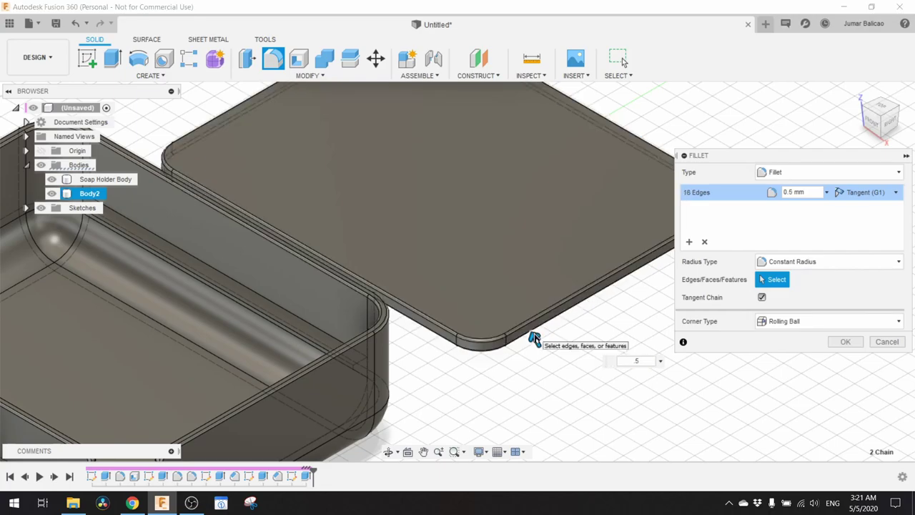
key(Return)
scroll(565, 300, down, 3)
middle_drag(593, 261, 636, 248)
scroll(612, 265, down, 5)
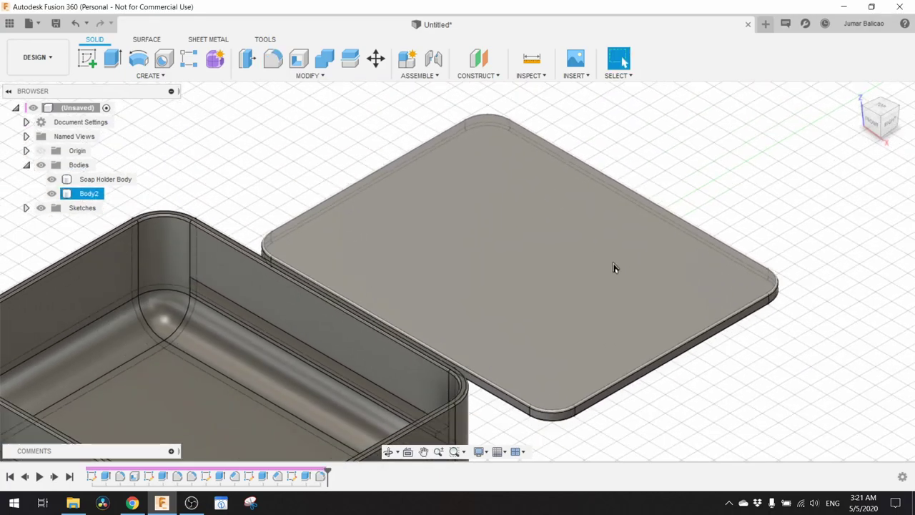
- Hide the Soap Holder Body and start a sketch on the plate's top face
click(58, 180)
click(53, 180)
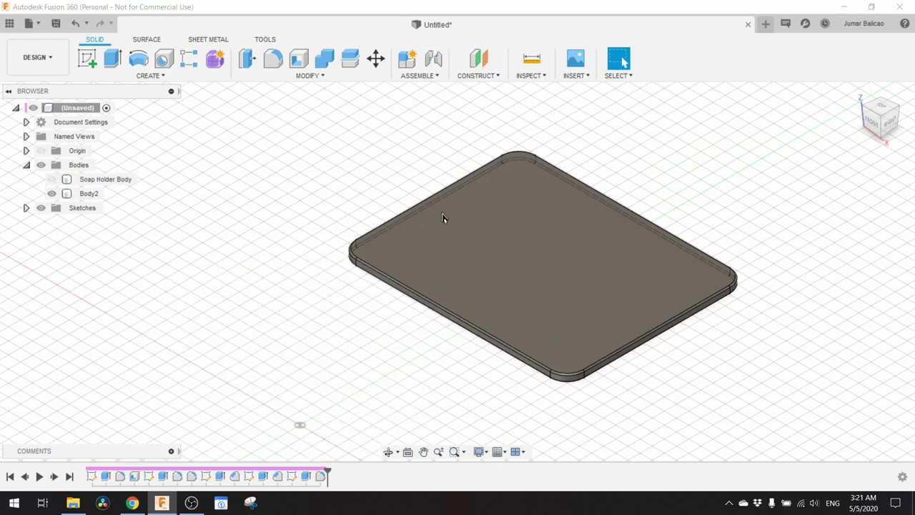
click(443, 216)
scroll(490, 241, up, 3)
middle_drag(522, 276, 529, 229)
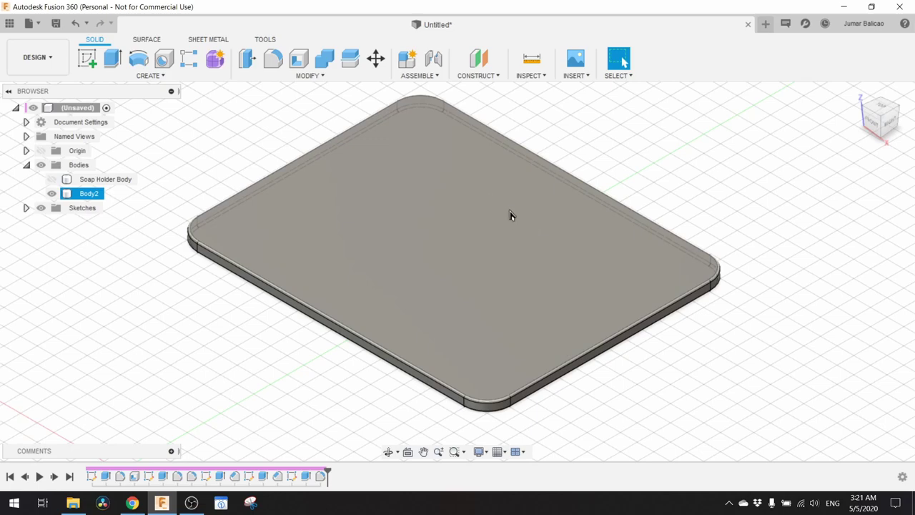
click(87, 59)
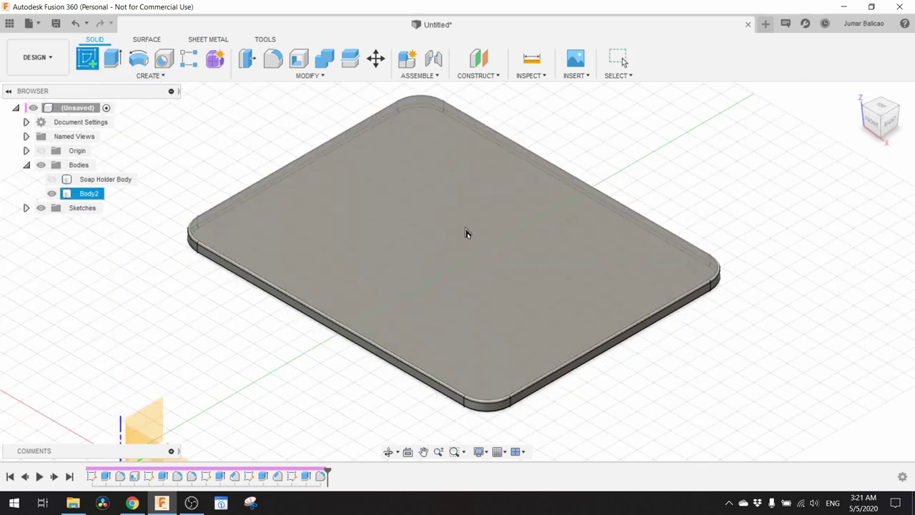
click(455, 249)
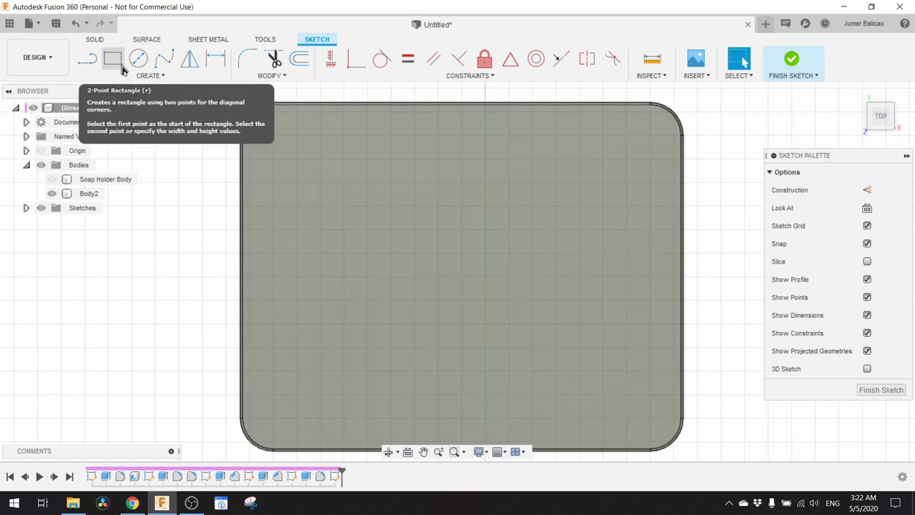
- Draw two upright 5 x 25 mm rectangles along the plate's left side, one near the upper-left corner and one near the lower-left corner
click(120, 66)
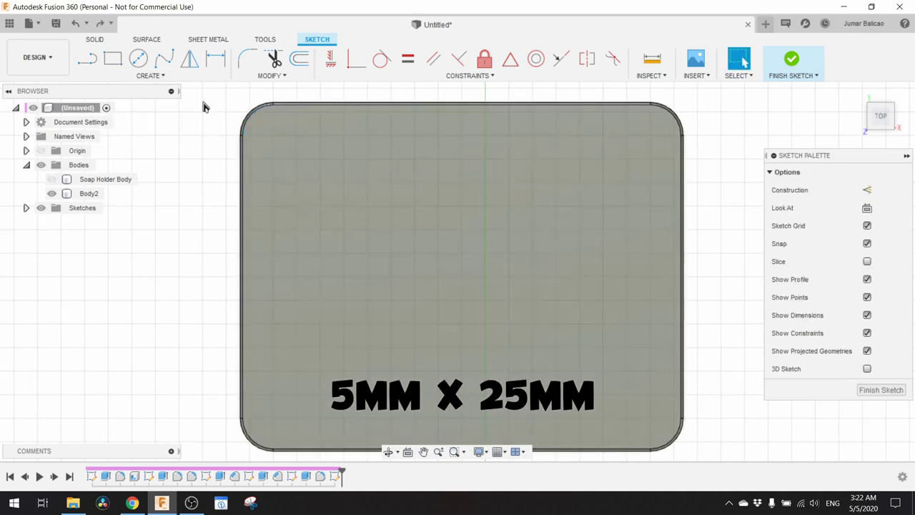
click(112, 58)
click(273, 135)
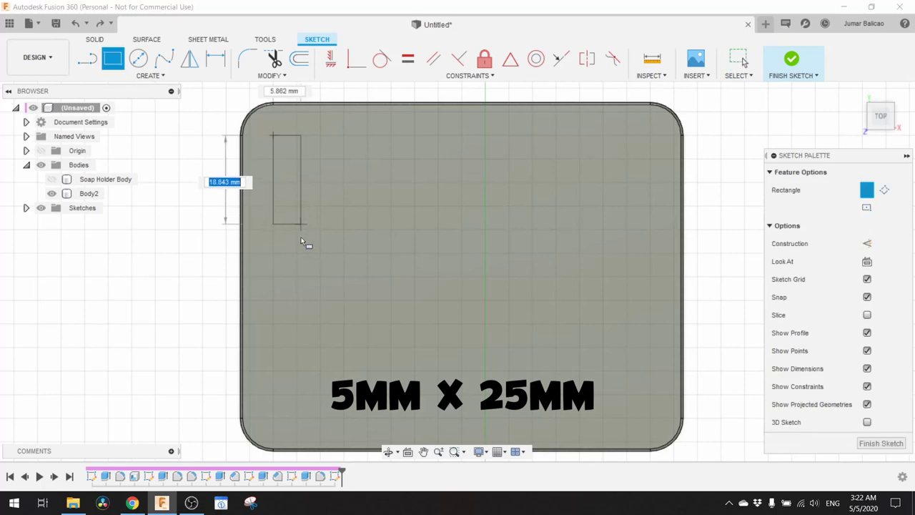
text(25)
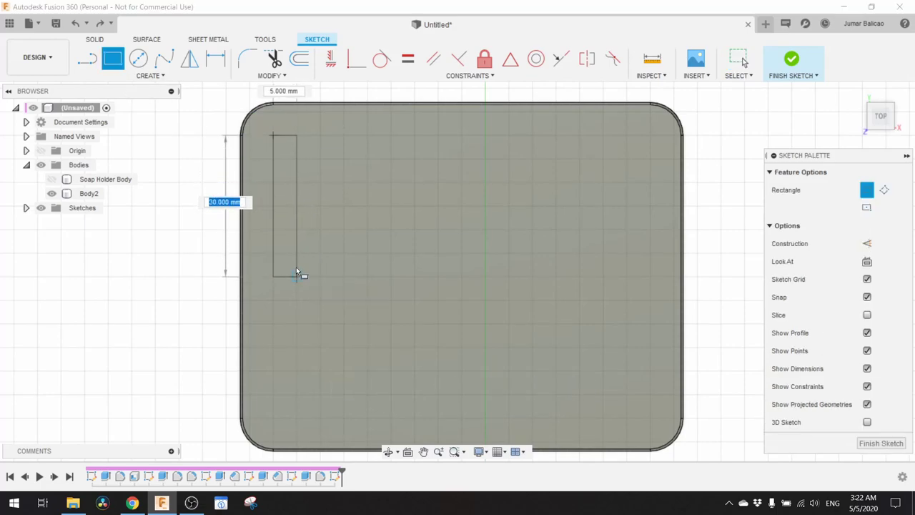
key(Return)
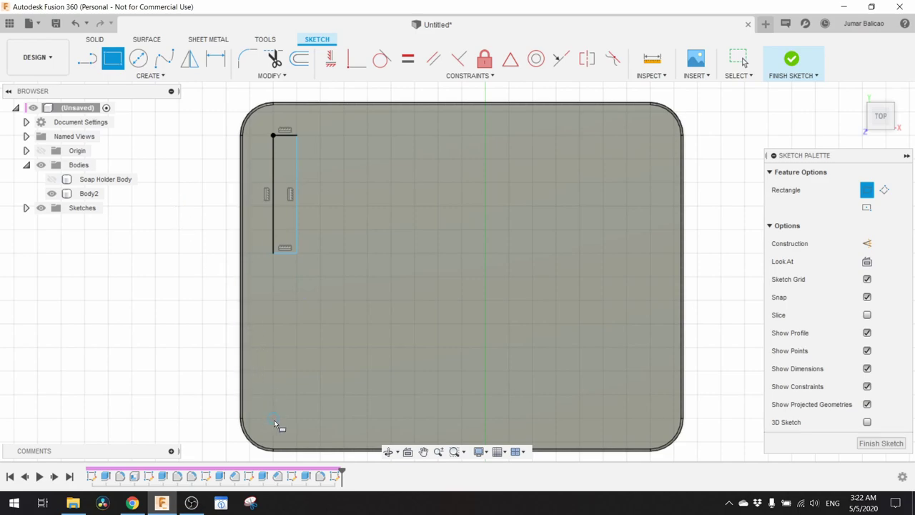
click(273, 417)
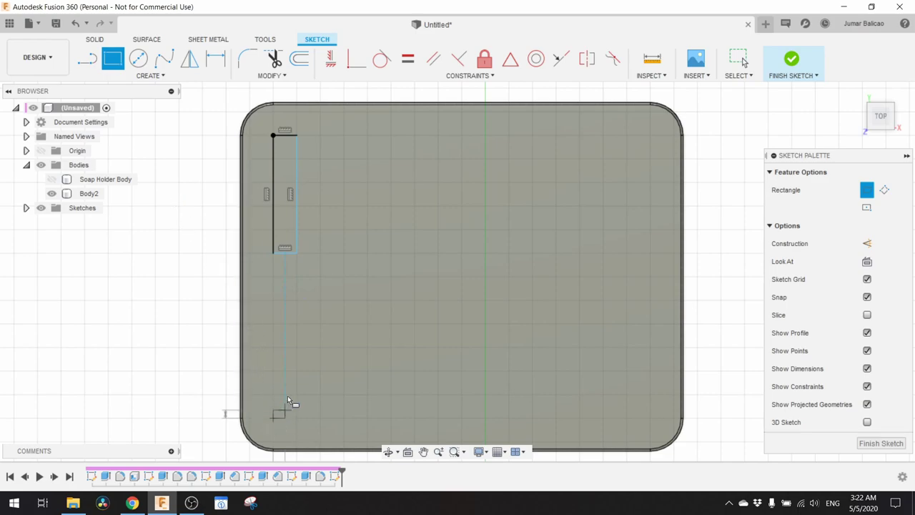
click(298, 306)
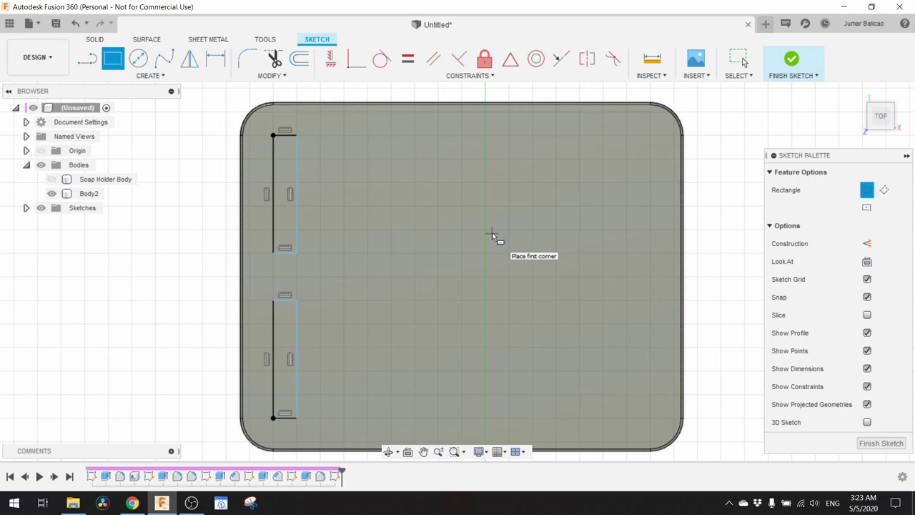
- Apply a sketch fillet to all four corners of the upper slot rectangle
scroll(289, 173, up, 3)
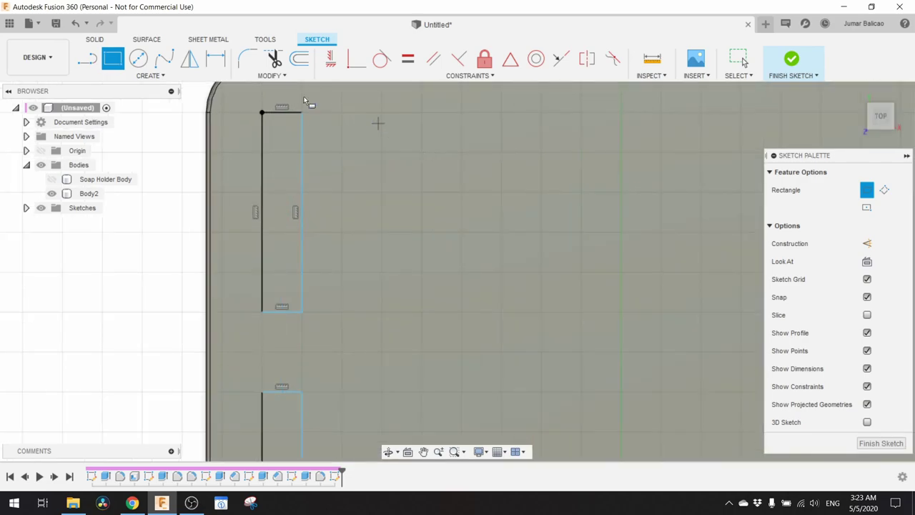
click(248, 58)
click(262, 113)
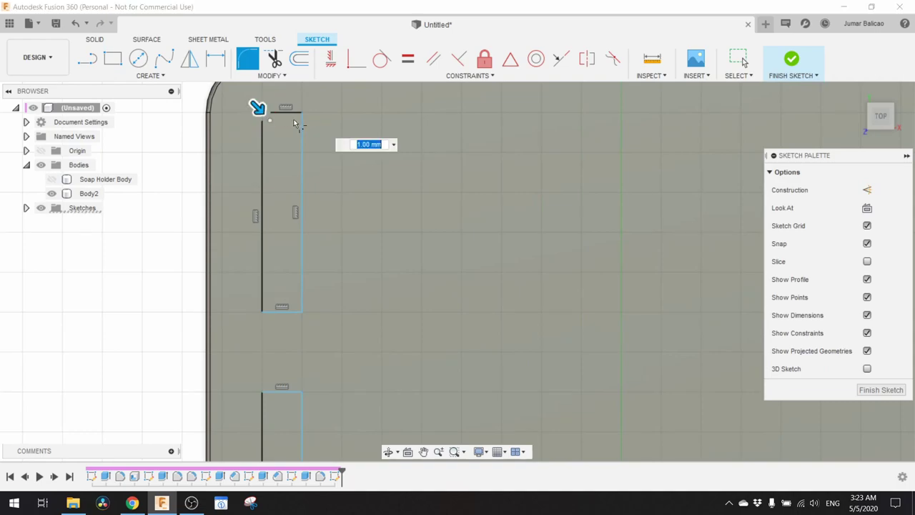
click(302, 113)
click(302, 312)
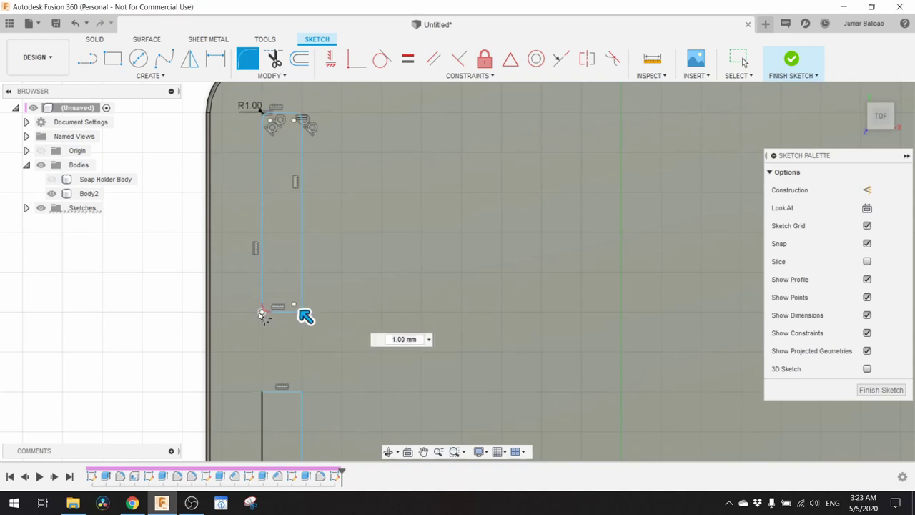
click(262, 311)
key(Return)
- Add the lower slot rectangle's four corners to the fillet and set the radius of both slots' corners to 1.5 mm
middle_drag(259, 358, 320, 222)
key(Return)
click(322, 263)
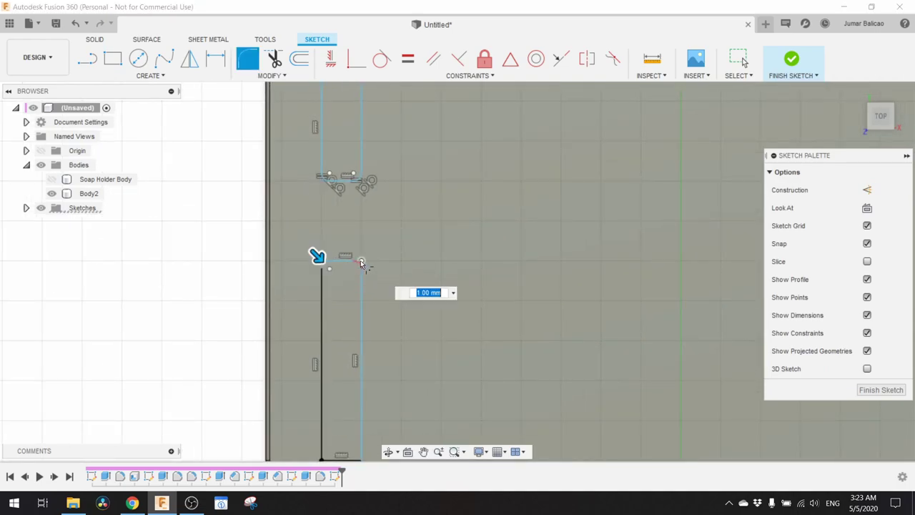
click(361, 262)
middle_drag(371, 314, 406, 218)
click(358, 364)
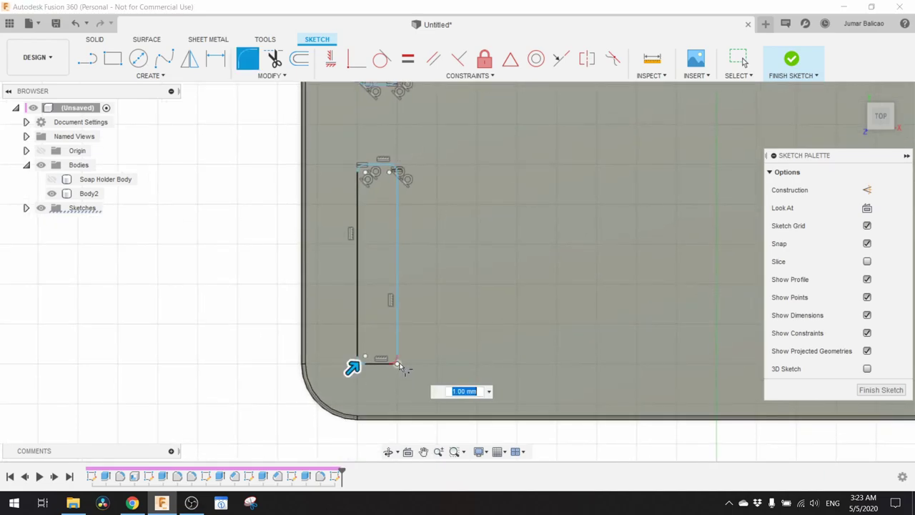
click(397, 365)
text(1.5)
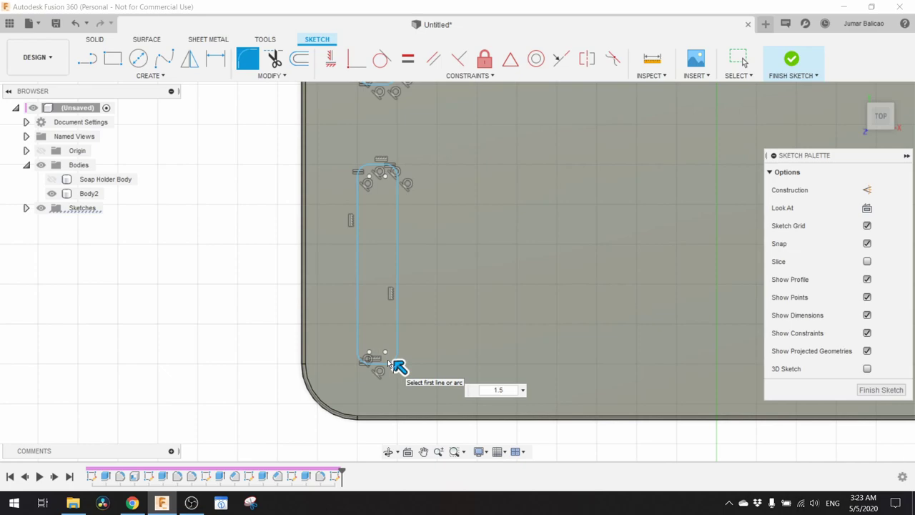
key(Return)
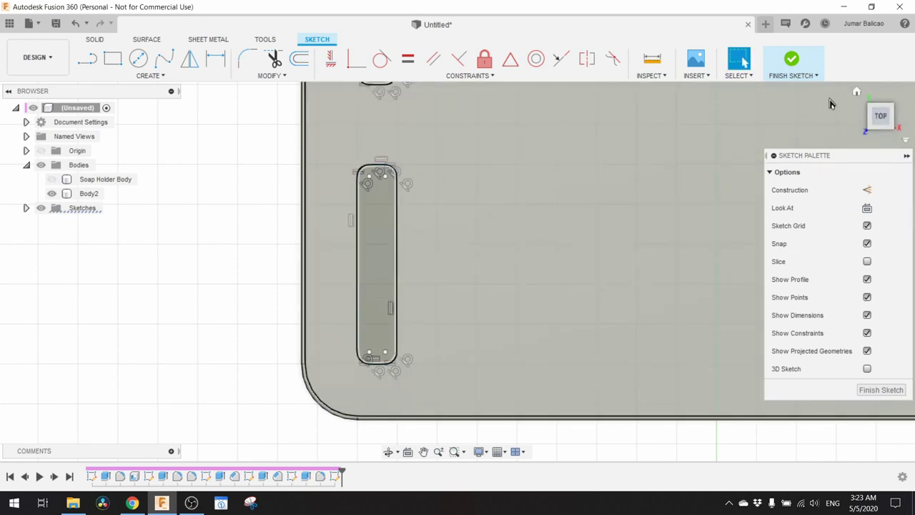
- Finish the sketch and extrude both rounded slot profiles -14 mm as a cut through the plate
click(791, 60)
click(861, 100)
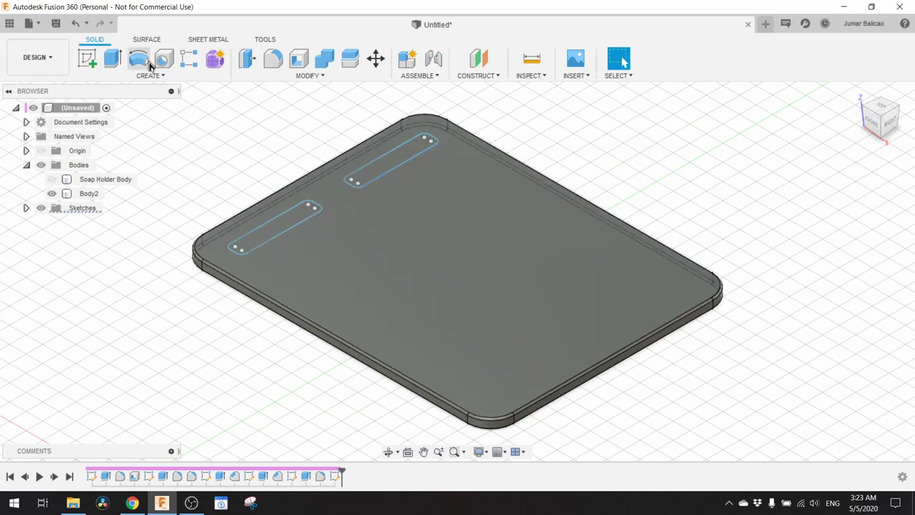
click(114, 59)
click(392, 157)
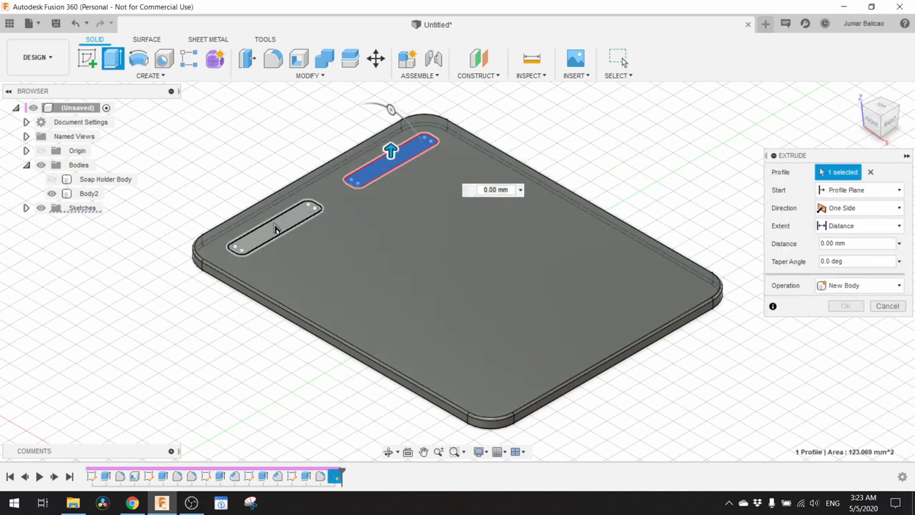
click(283, 229)
drag(275, 217, 277, 274)
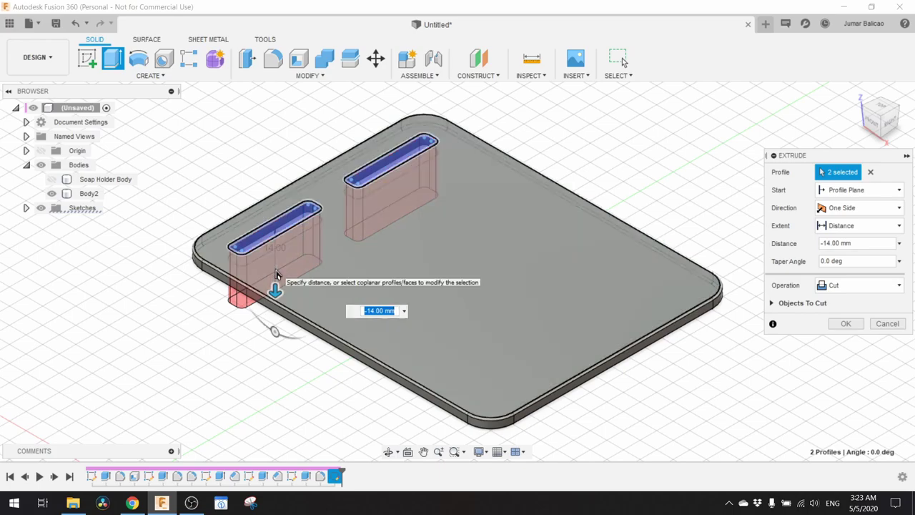
key(Return)
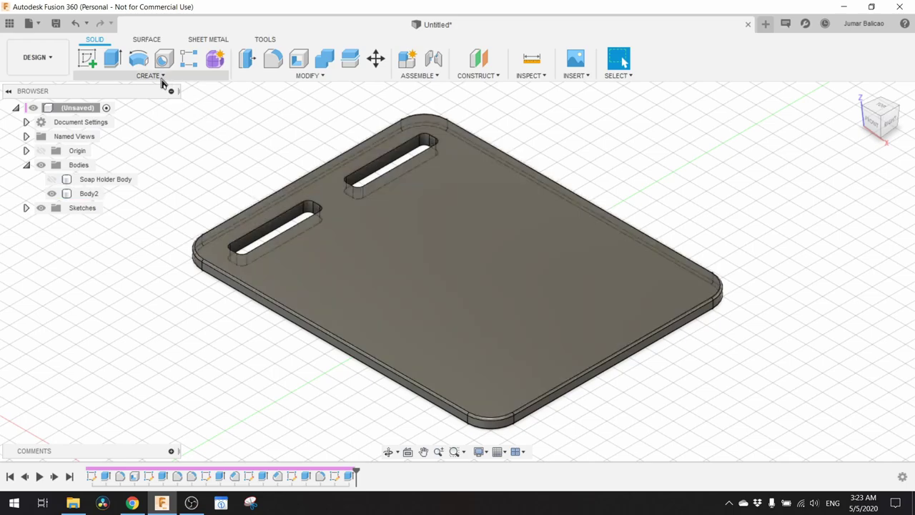
click(158, 76)
mouse_move(140, 352)
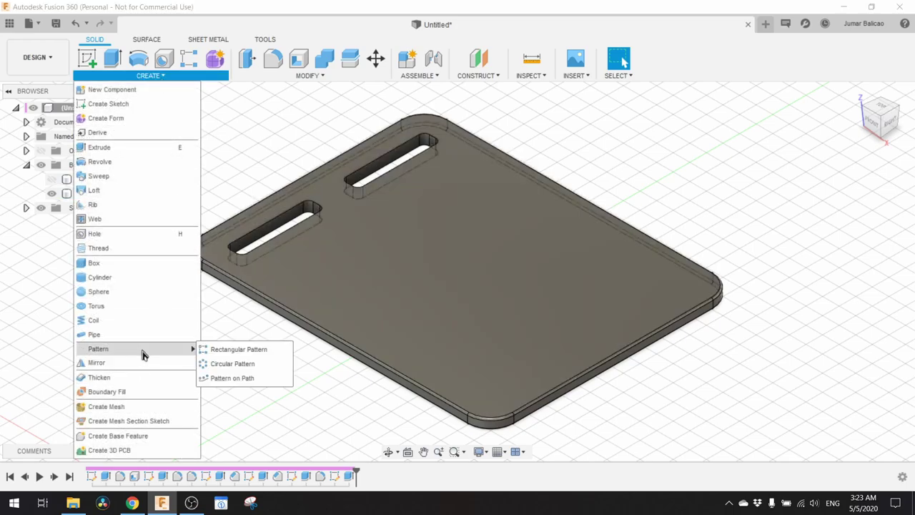
click(229, 350)
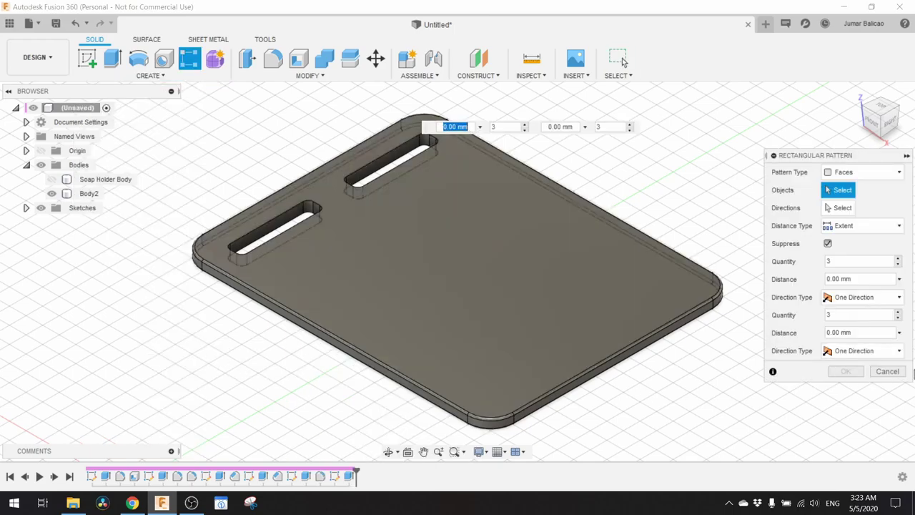
click(368, 190)
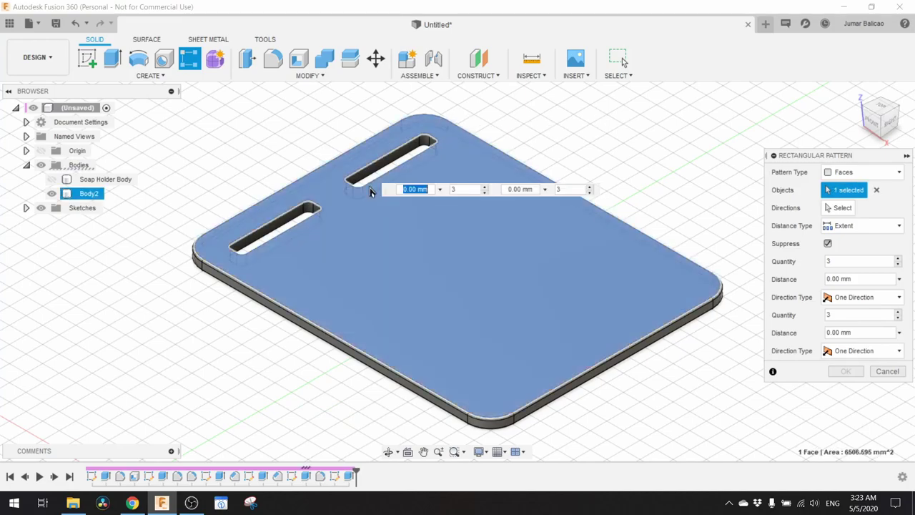
click(842, 208)
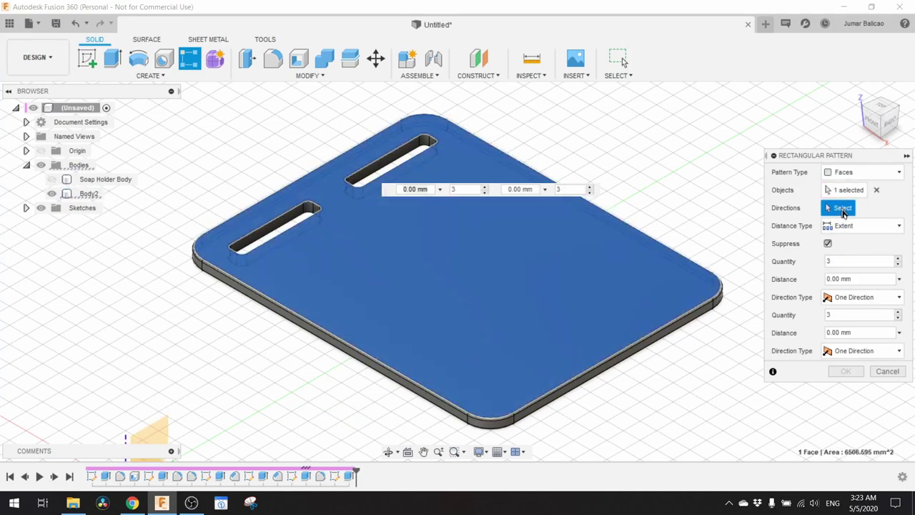
click(613, 219)
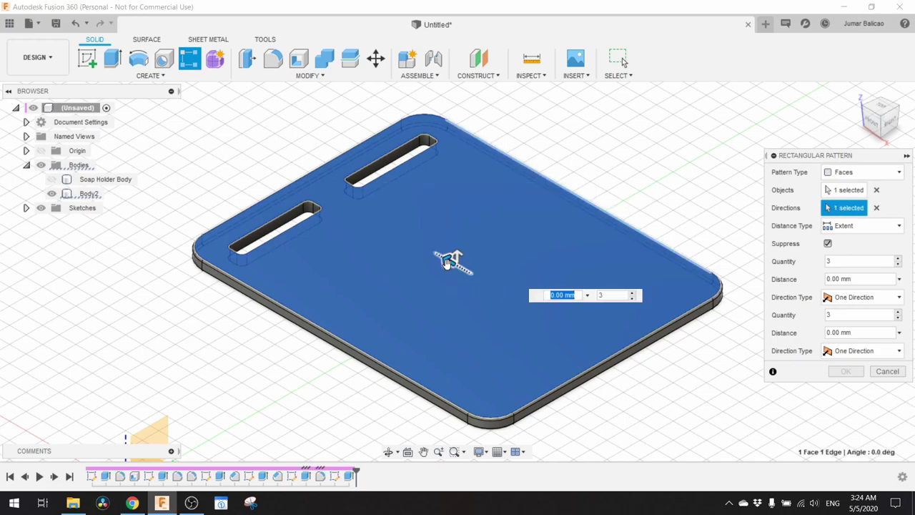
drag(451, 260, 675, 354)
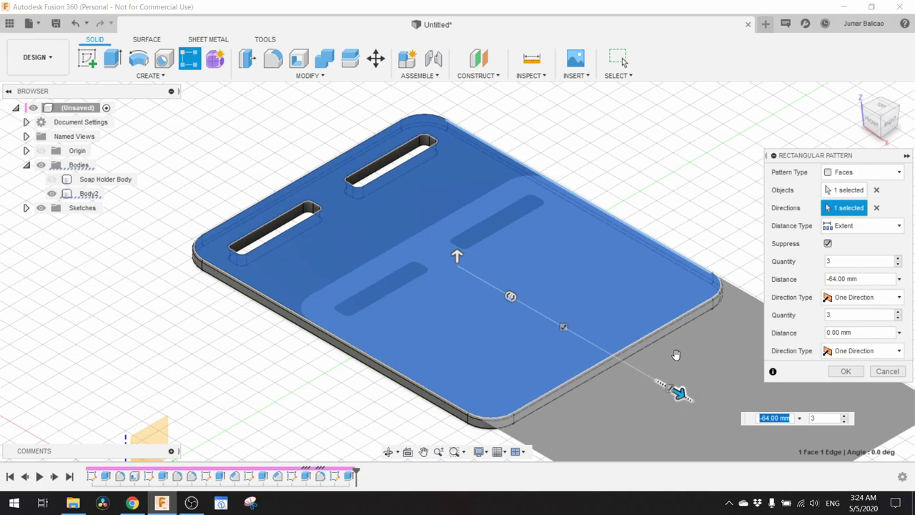
key(Tab)
key(Escape)
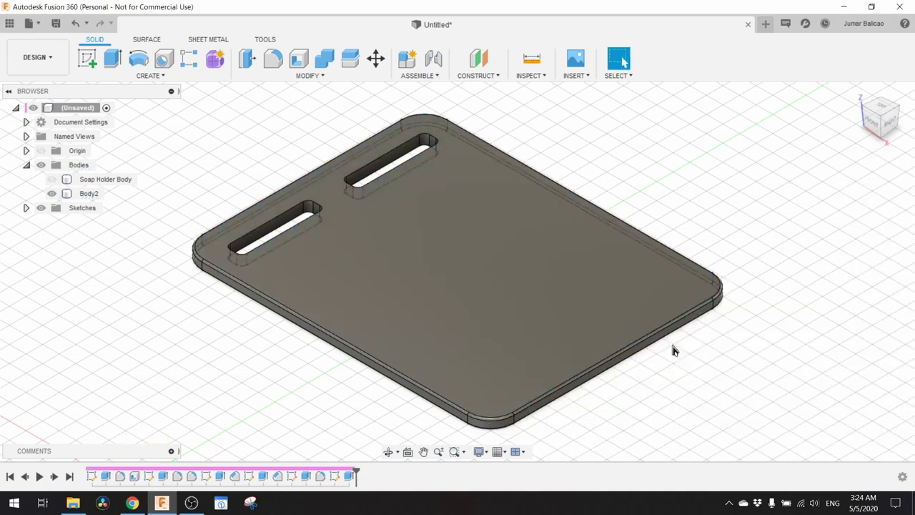
click(153, 76)
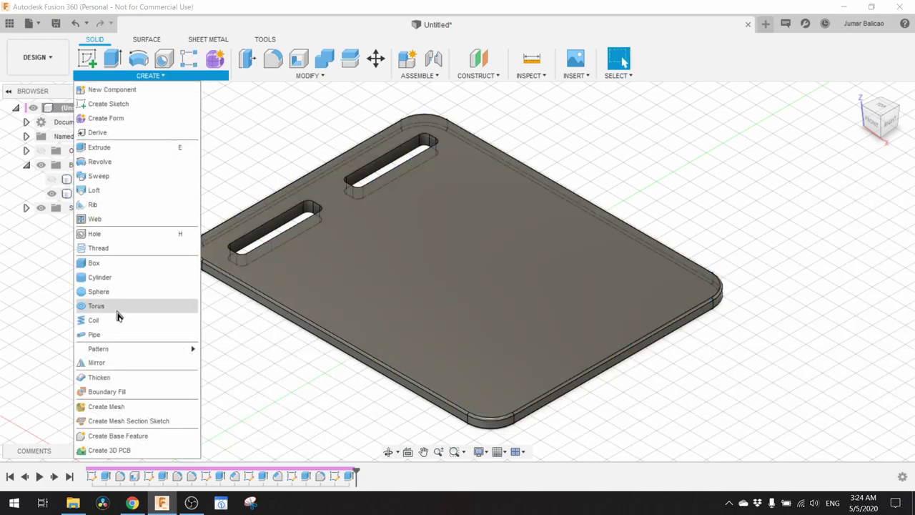
mouse_move(189, 349)
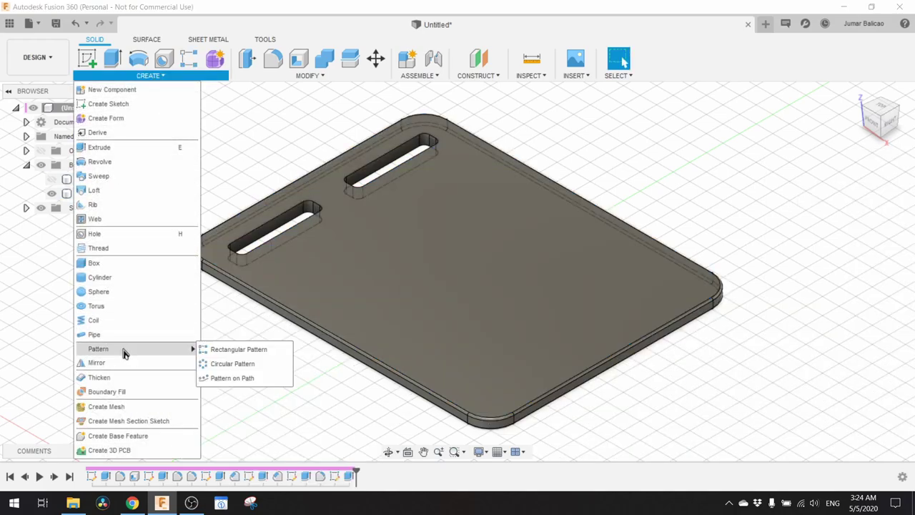
click(239, 350)
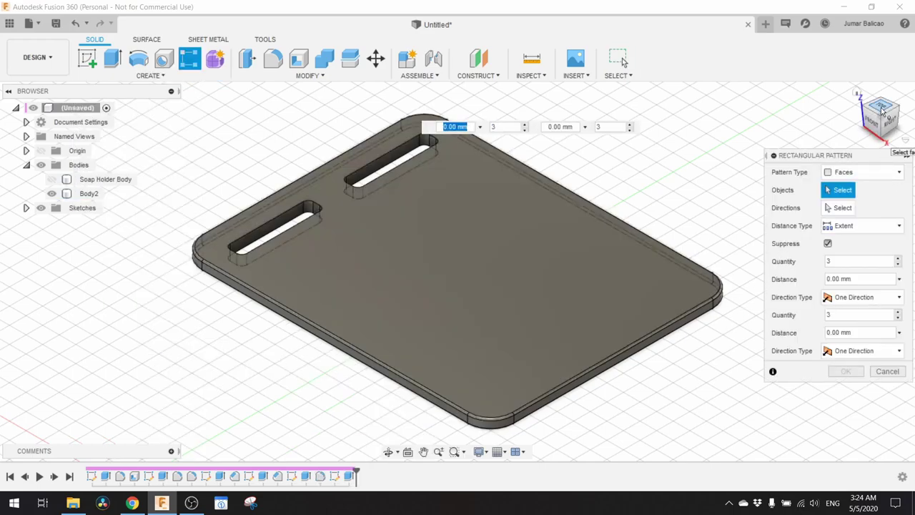
click(882, 109)
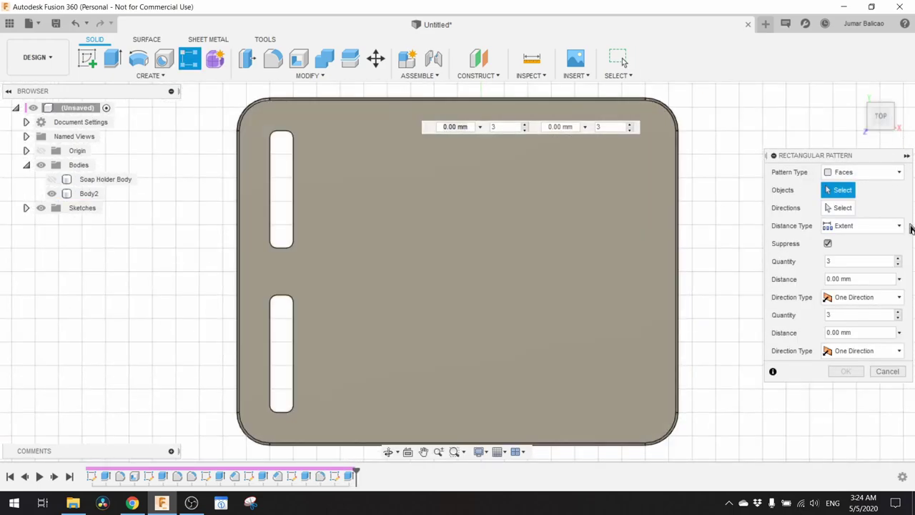
click(882, 173)
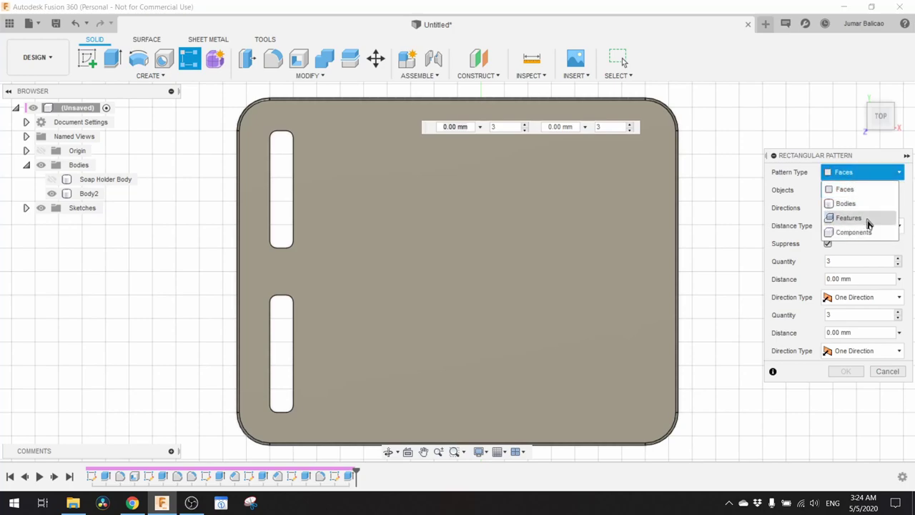
click(869, 218)
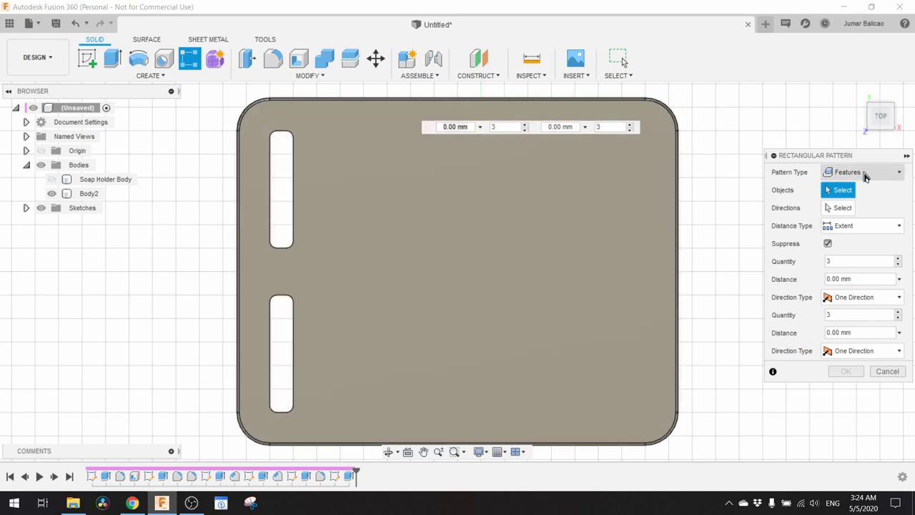
click(865, 177)
click(865, 176)
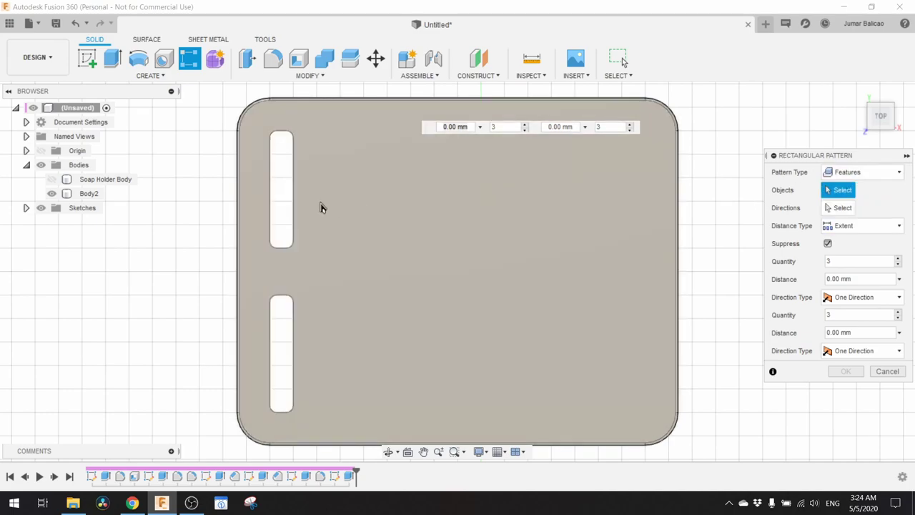
click(295, 190)
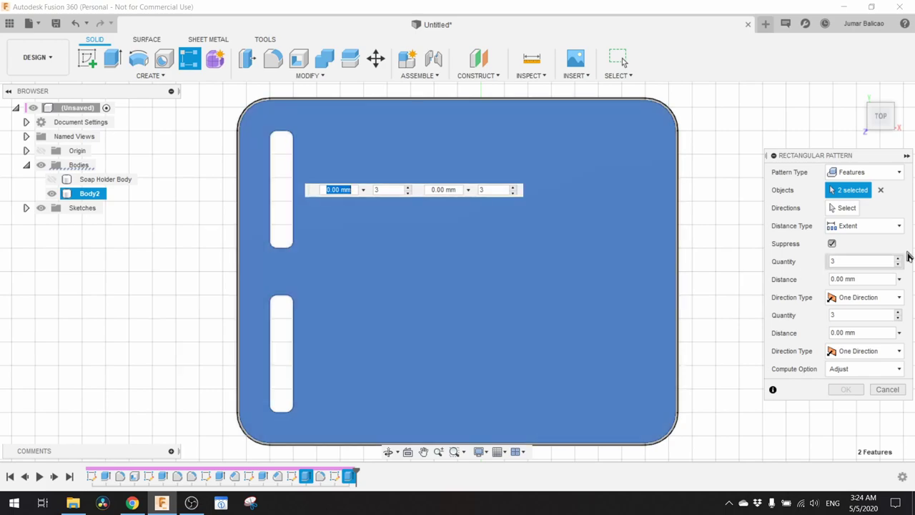
click(852, 209)
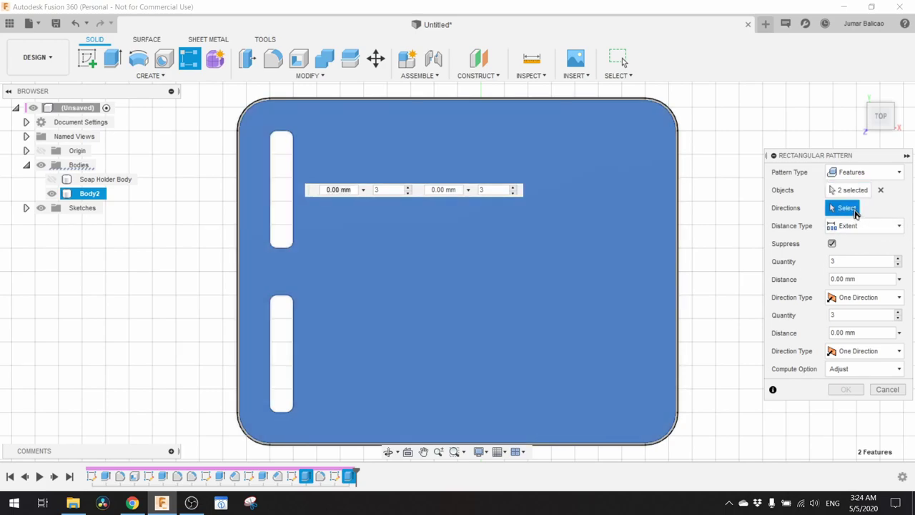
click(388, 108)
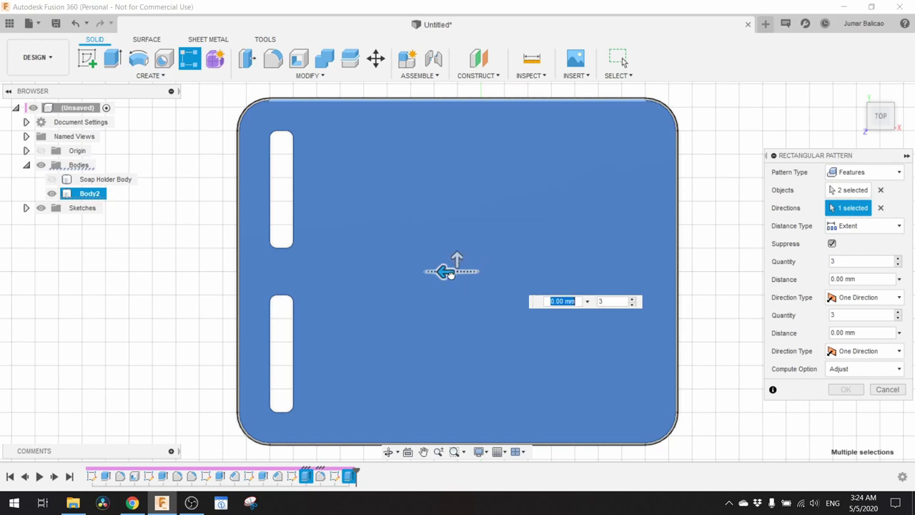
drag(448, 274, 701, 294)
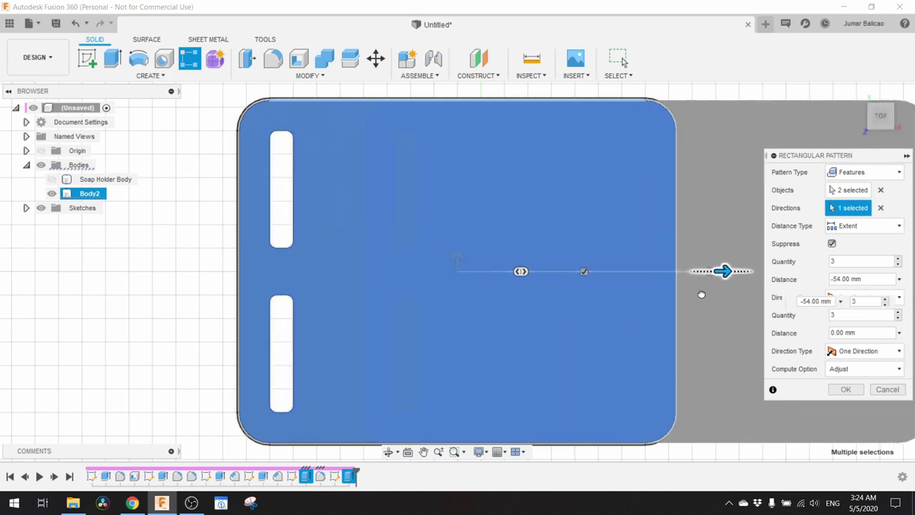
scroll(622, 303, down, 5)
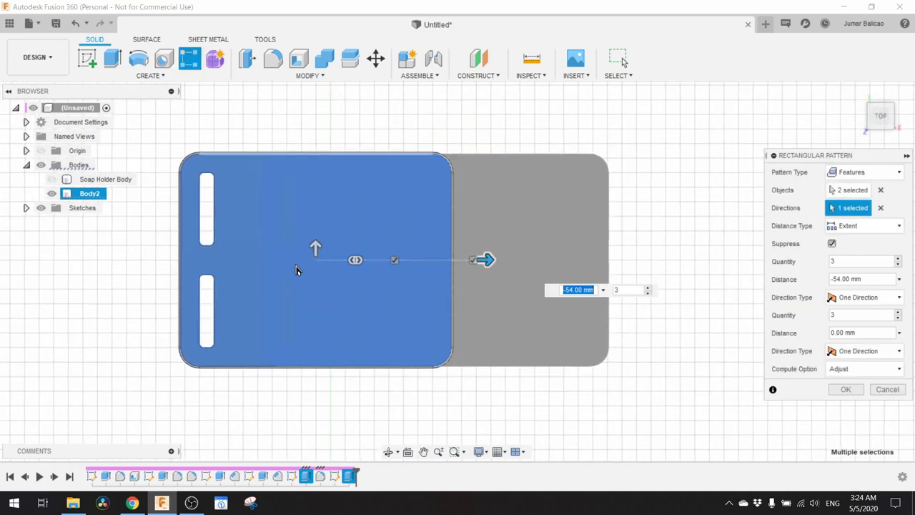
scroll(297, 271, up, 1)
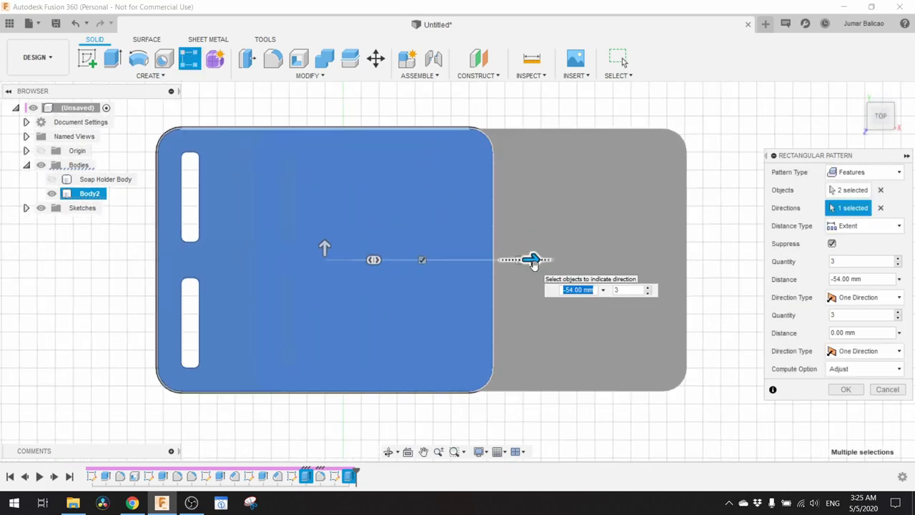
key(Tab)
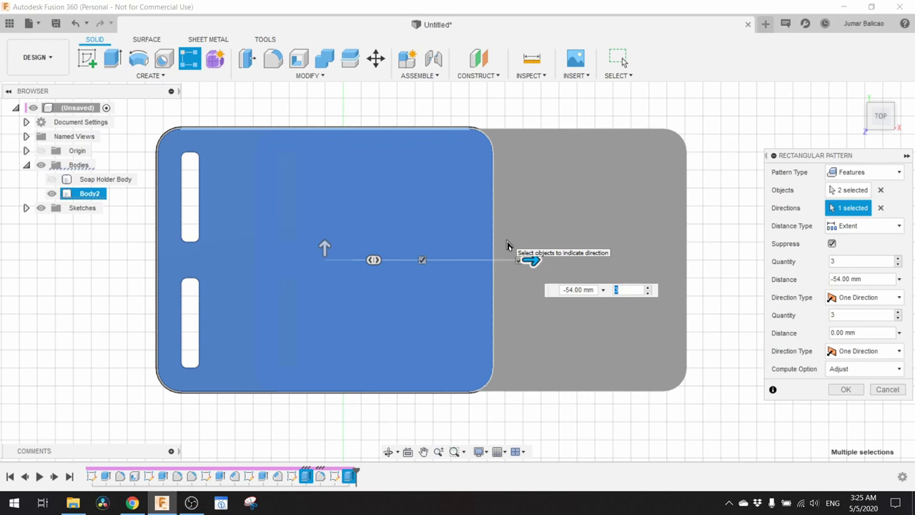
click(861, 226)
click(858, 257)
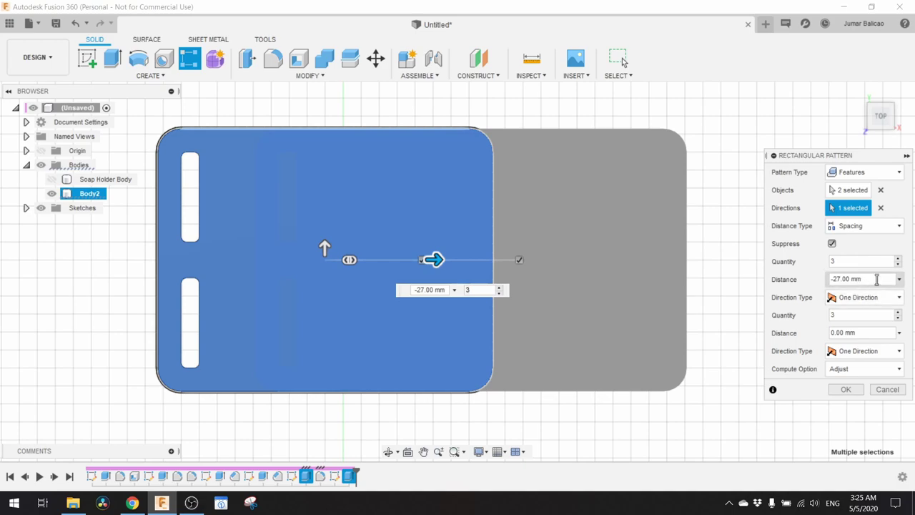
click(876, 279)
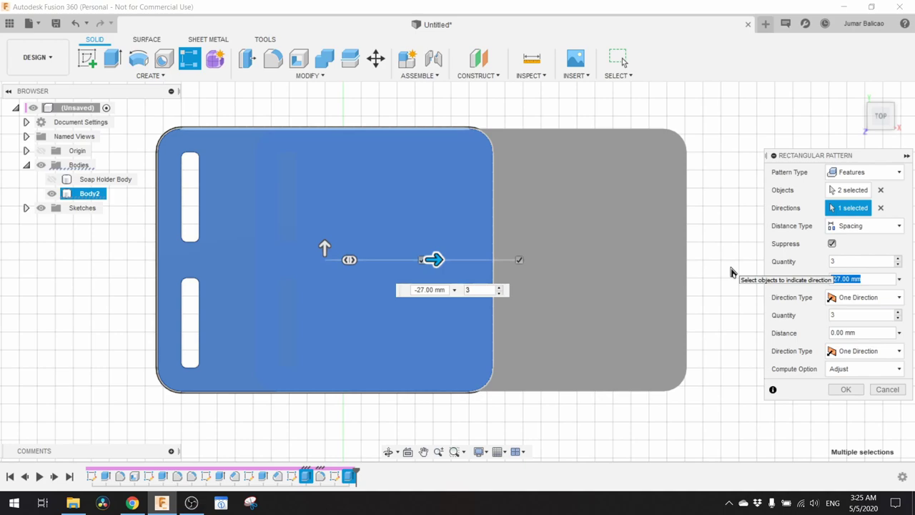
click(892, 392)
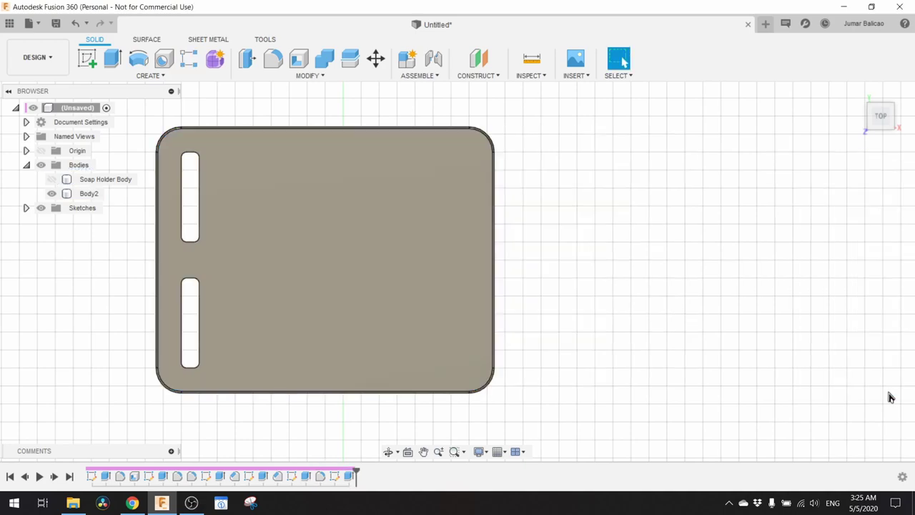
click(162, 77)
click(325, 258)
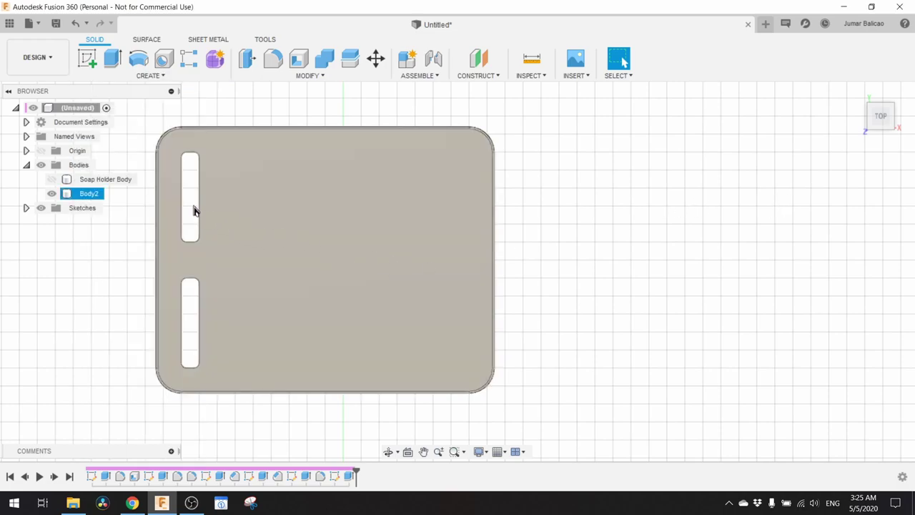
click(191, 310)
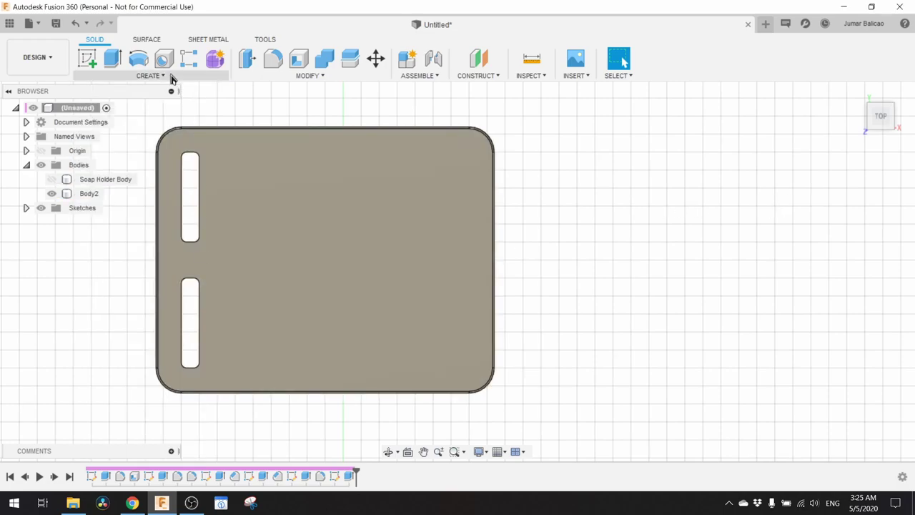
click(171, 77)
mouse_move(118, 355)
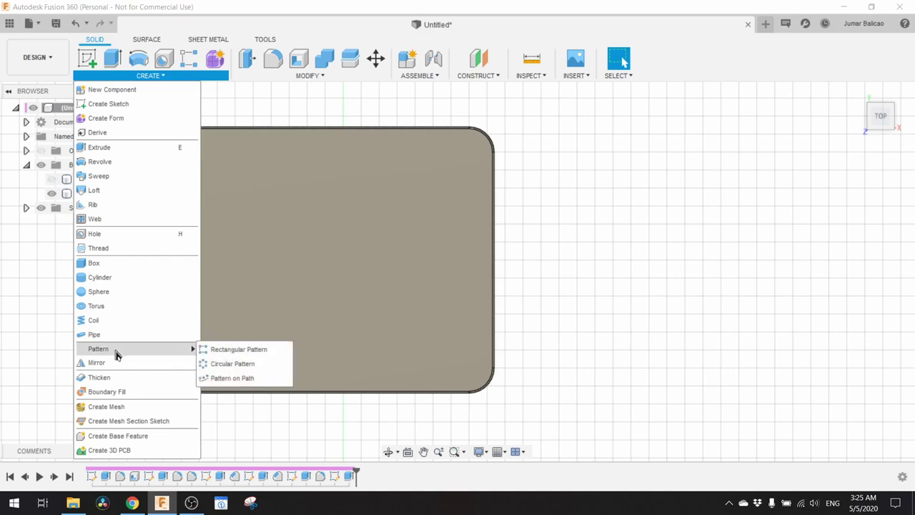
click(237, 349)
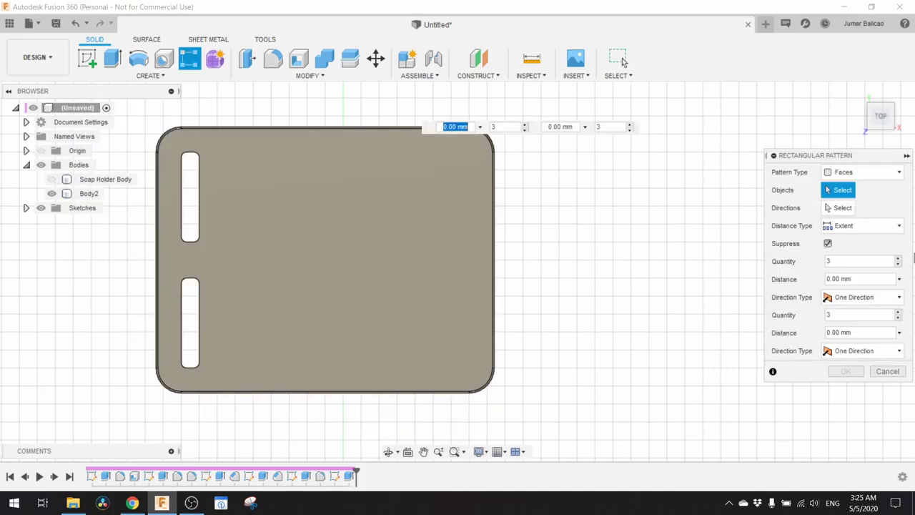
click(886, 173)
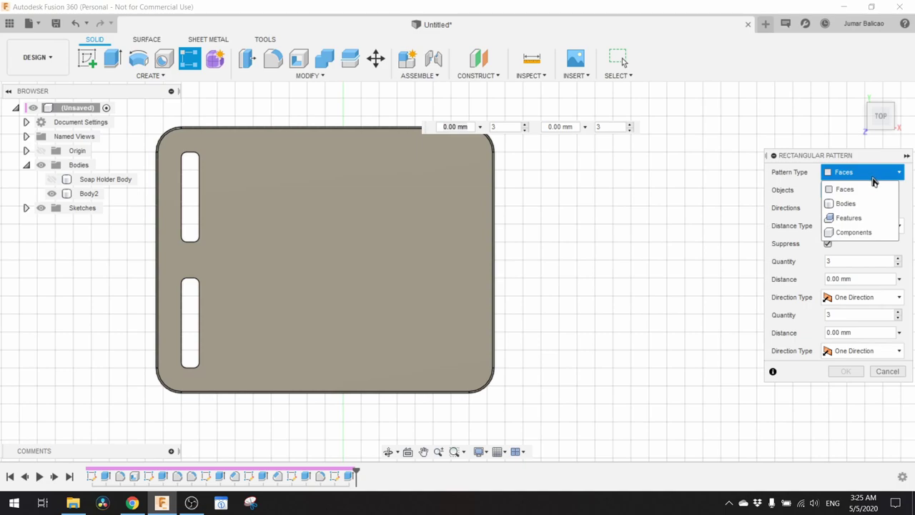
click(864, 218)
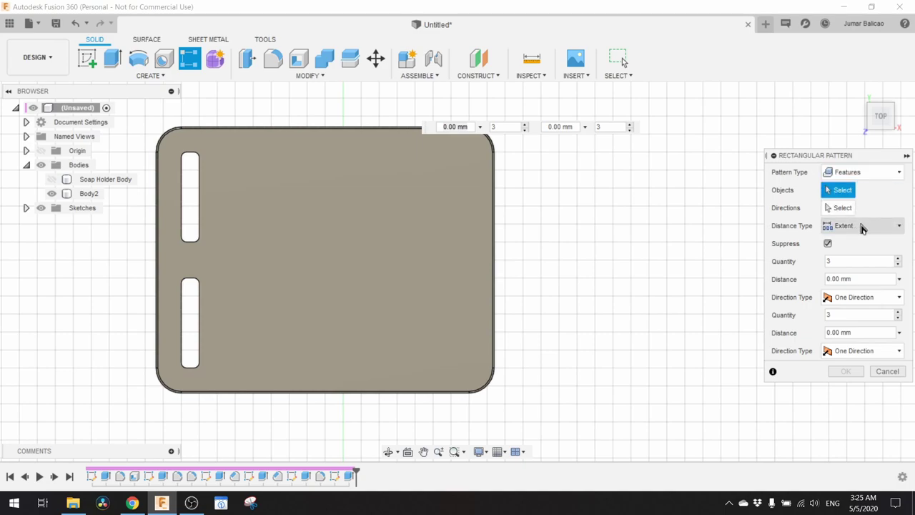
click(864, 226)
click(847, 256)
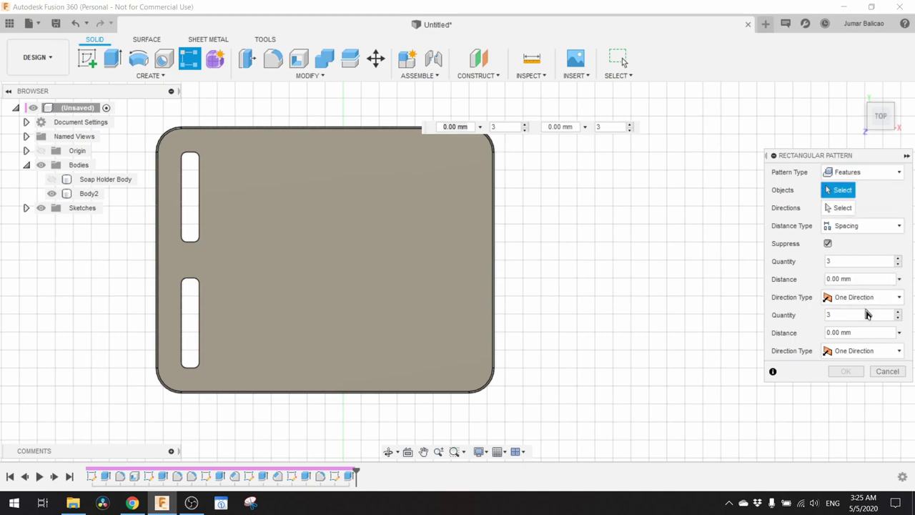
click(856, 263)
text(8)
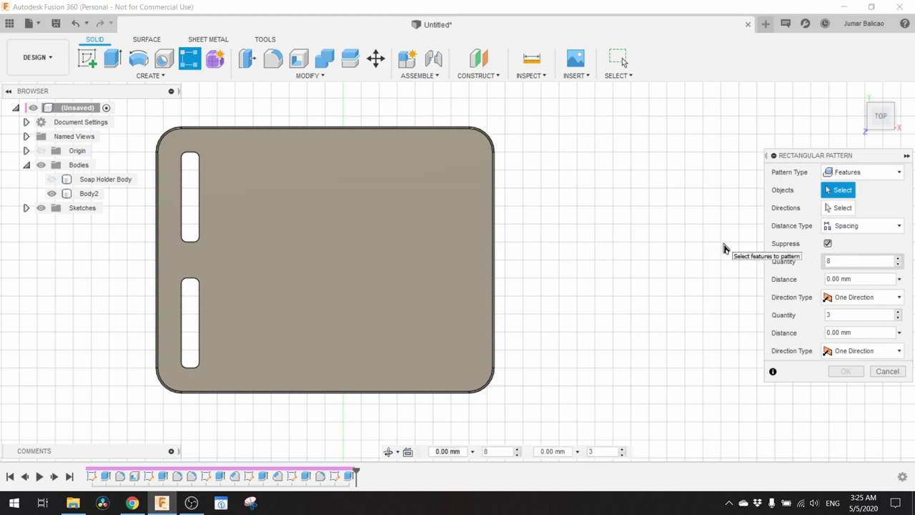
key(Tab)
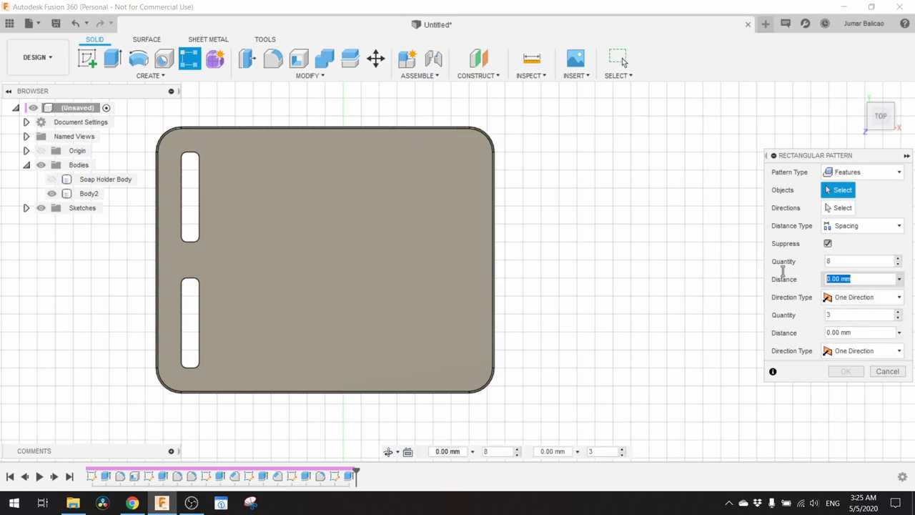
text(85)
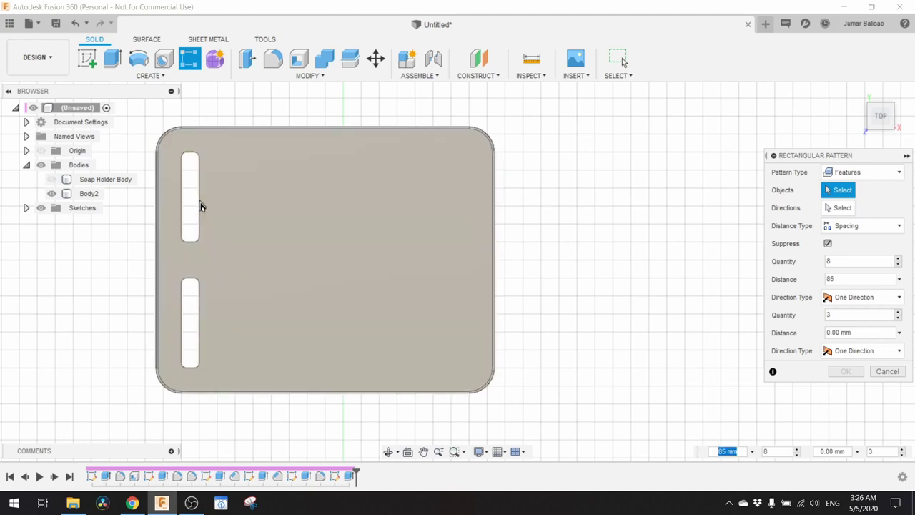
click(200, 206)
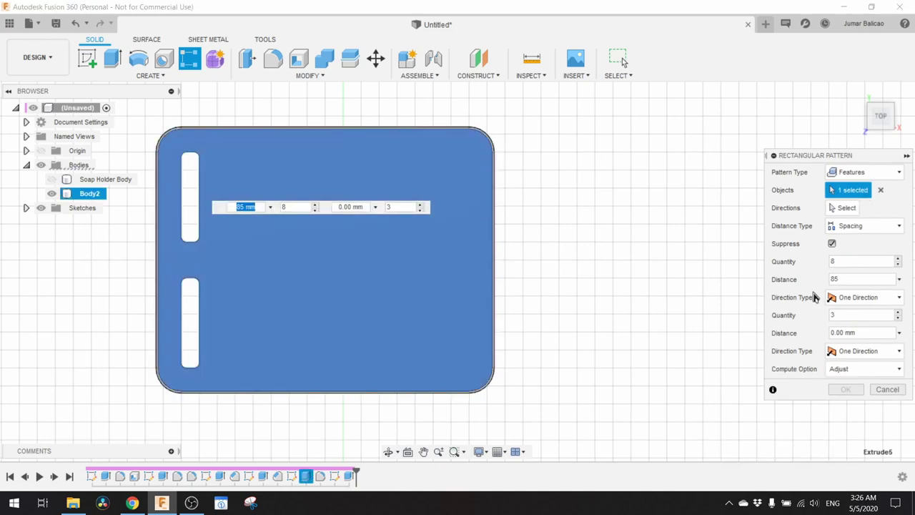
click(844, 207)
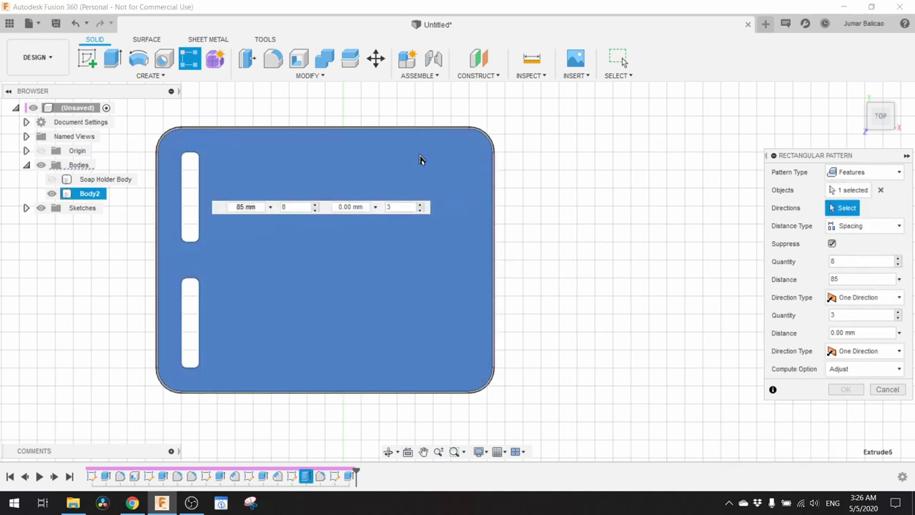
click(337, 392)
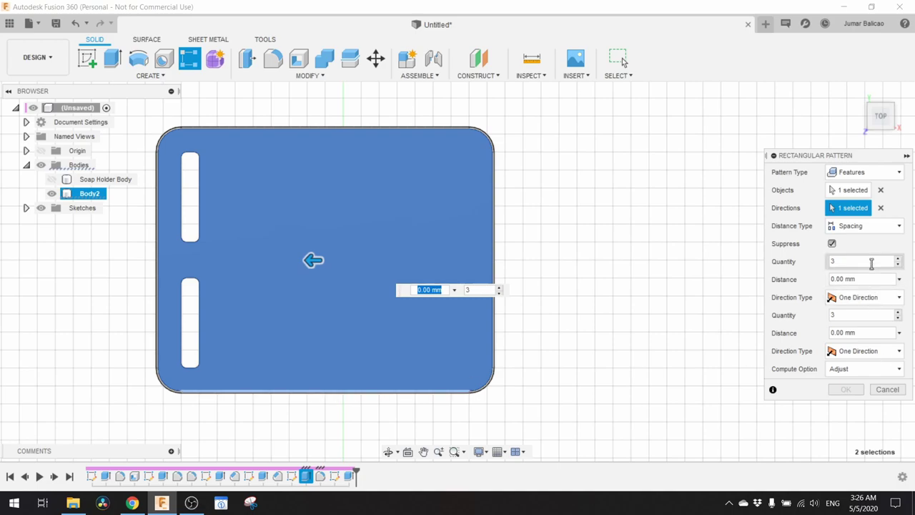
click(868, 259)
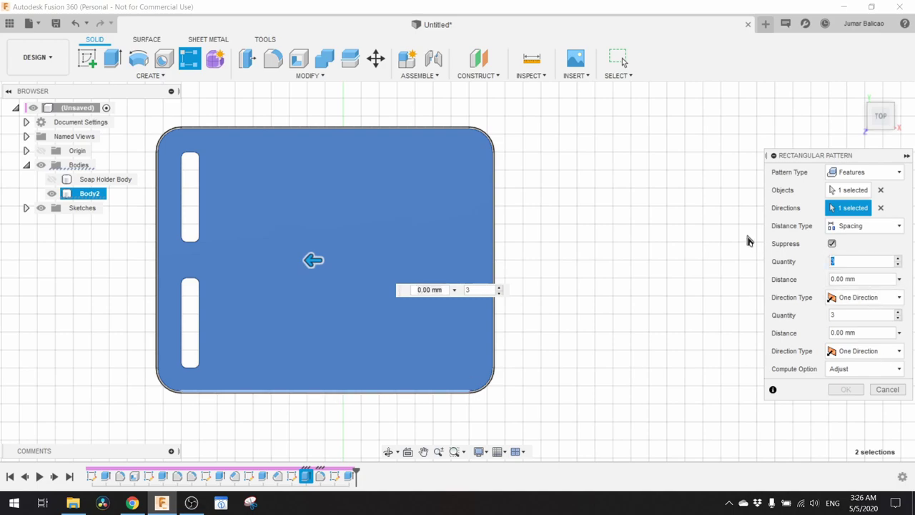
key(BackSpace)
text(8)
click(860, 280)
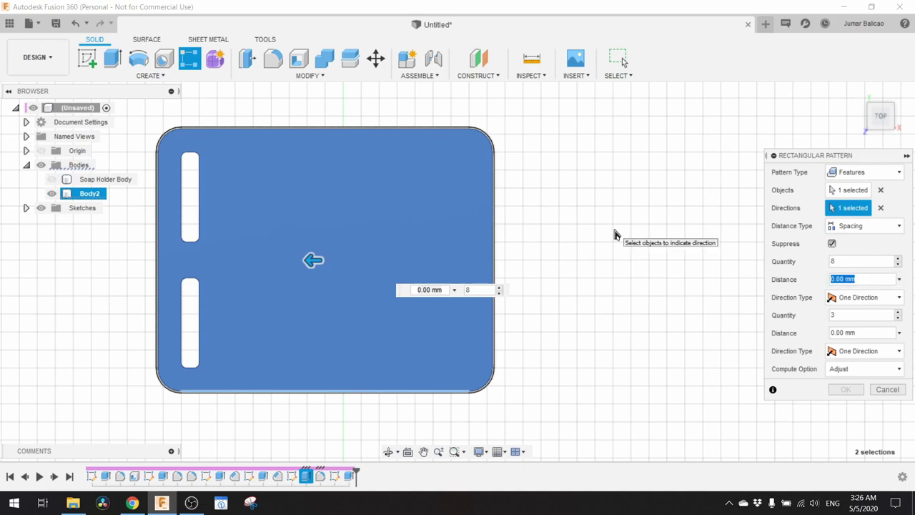
text(85)
scroll(333, 289, down, 5)
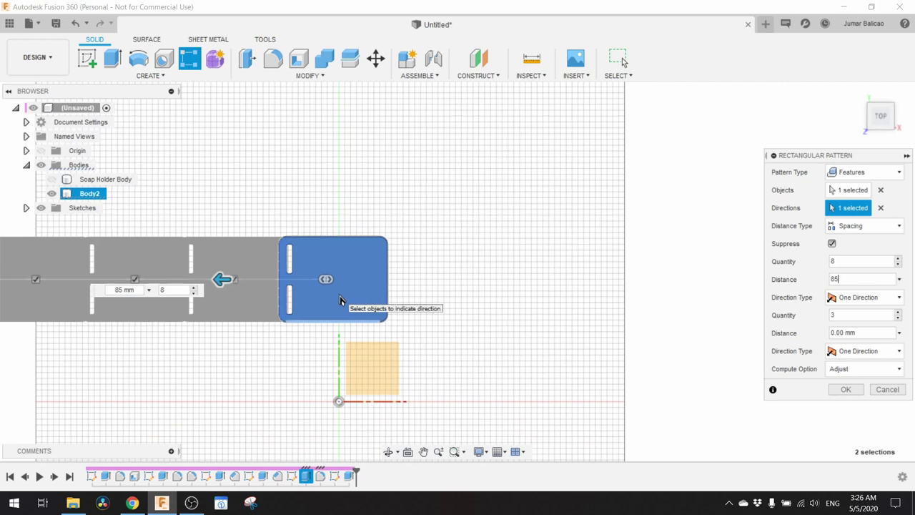
key(Escape)
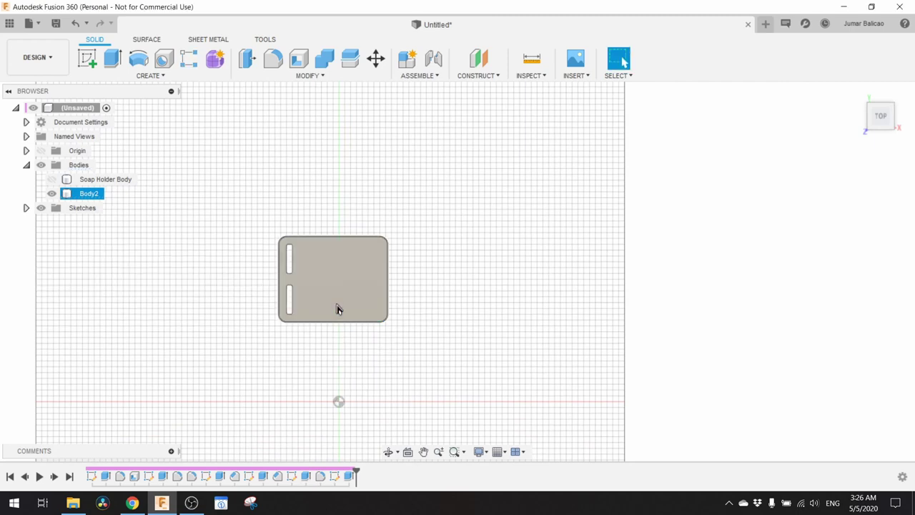
scroll(333, 304, up, 5)
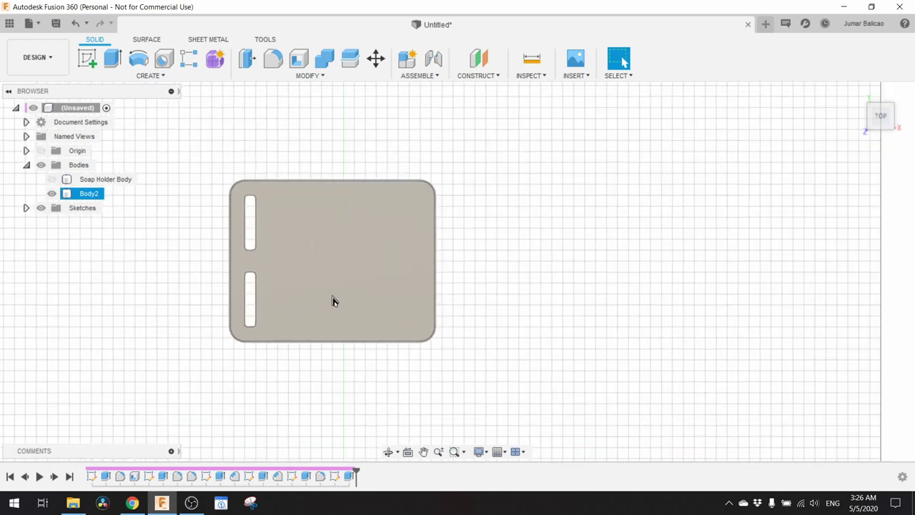
key(Escape)
- Start a rectangular pattern of type Features and select the slot cut containing both slots as the object
click(150, 77)
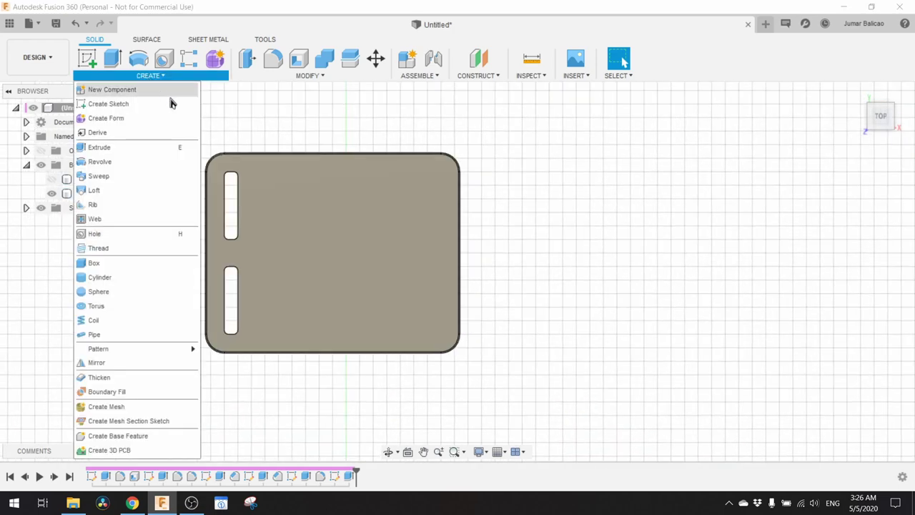
mouse_move(111, 349)
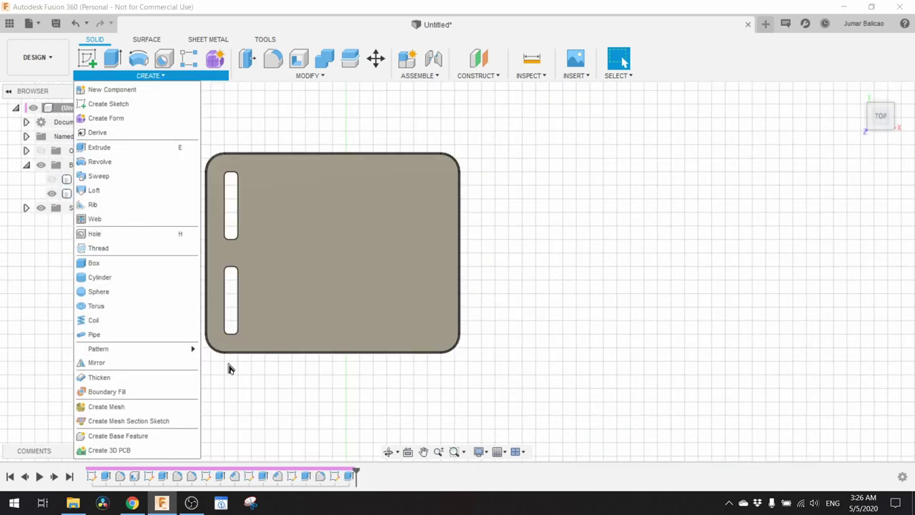
click(230, 349)
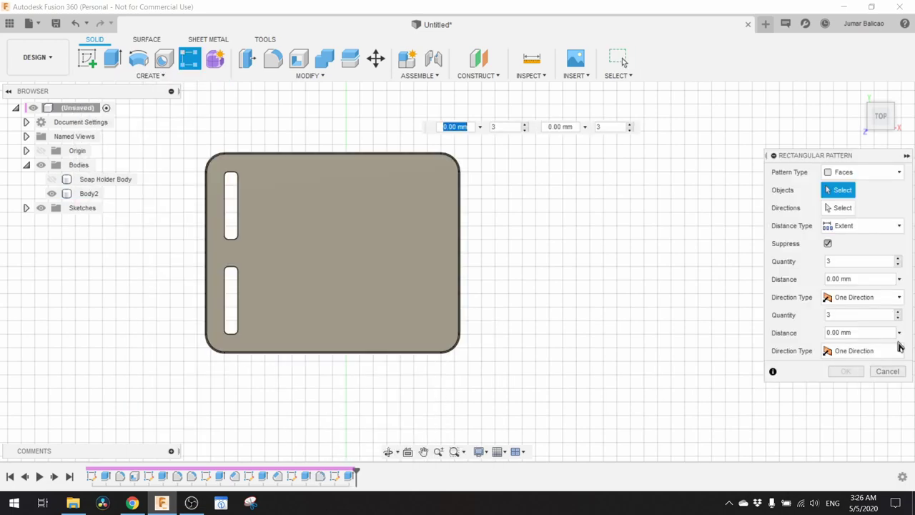
click(873, 174)
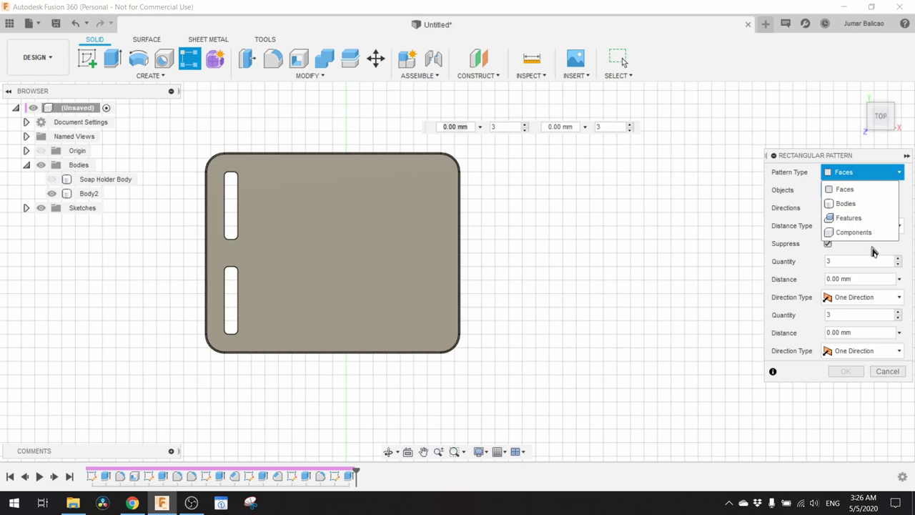
click(866, 217)
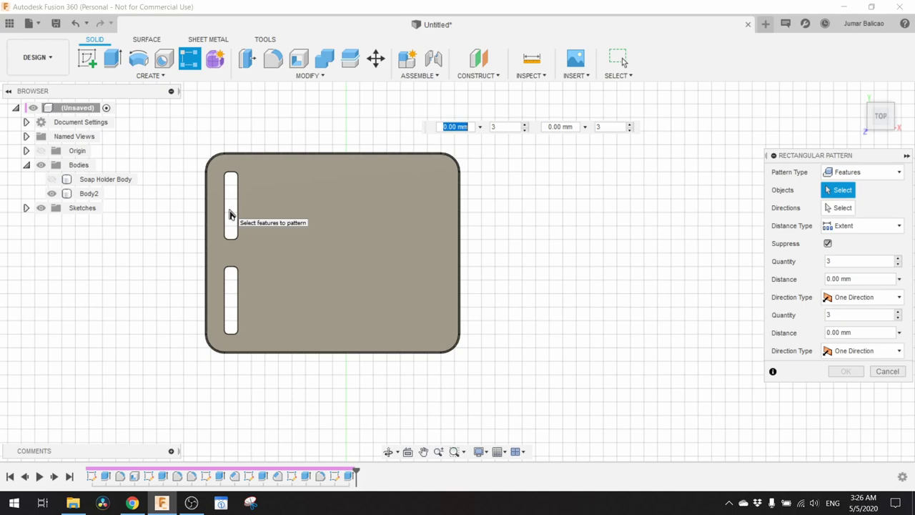
scroll(281, 378, up, 5)
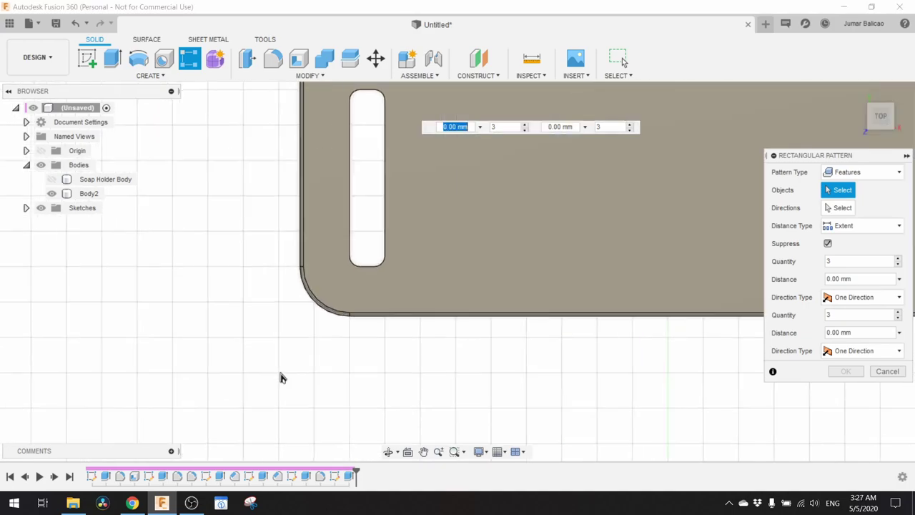
click(857, 93)
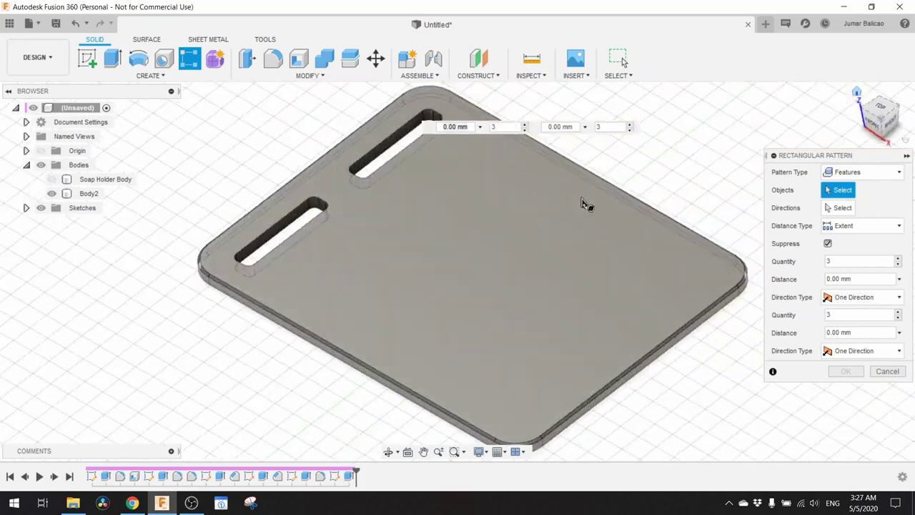
scroll(260, 239, up, 5)
click(279, 230)
scroll(278, 244, down, 2)
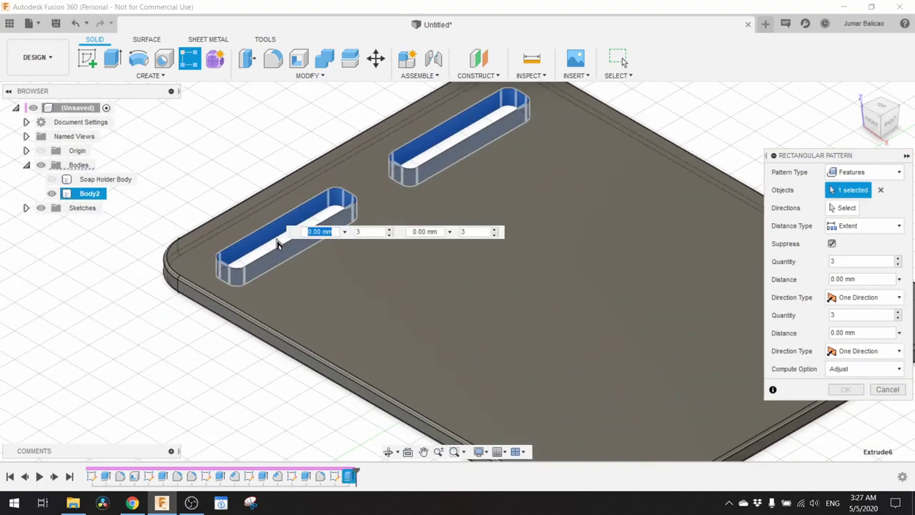
scroll(277, 244, down, 3)
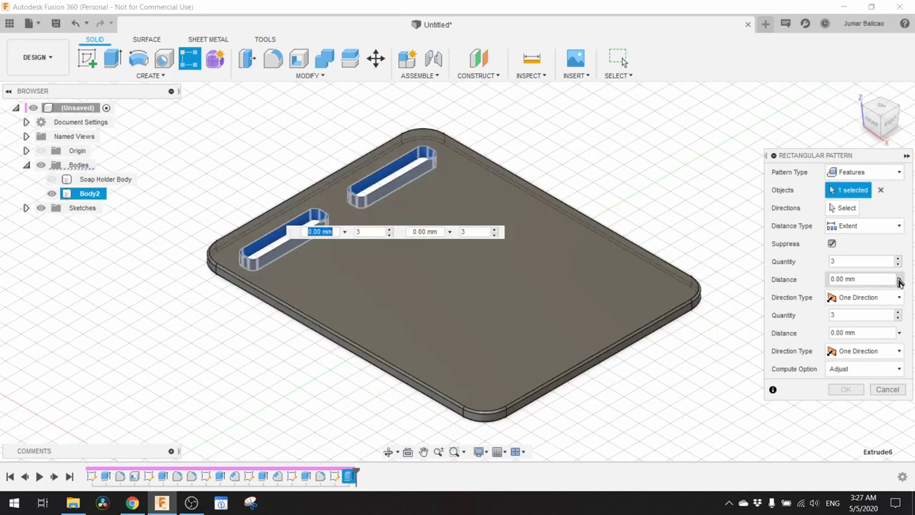
- Set the pattern direction along the plate's long back edge and extend the slot copies across the plate to a distance of -75 mm
click(846, 207)
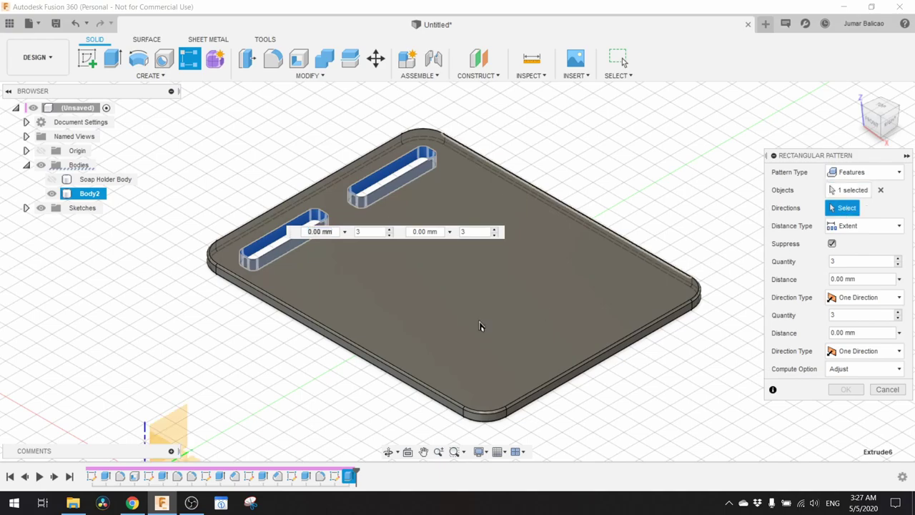
click(333, 336)
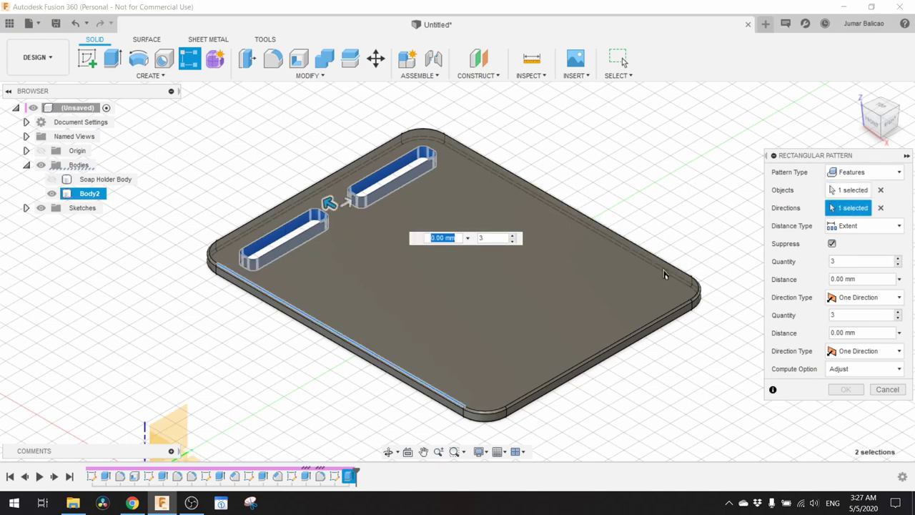
click(881, 207)
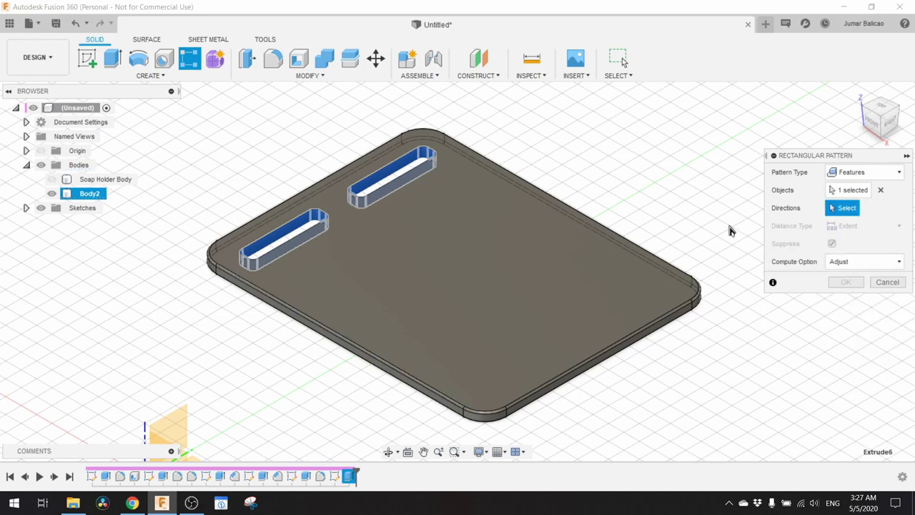
click(596, 229)
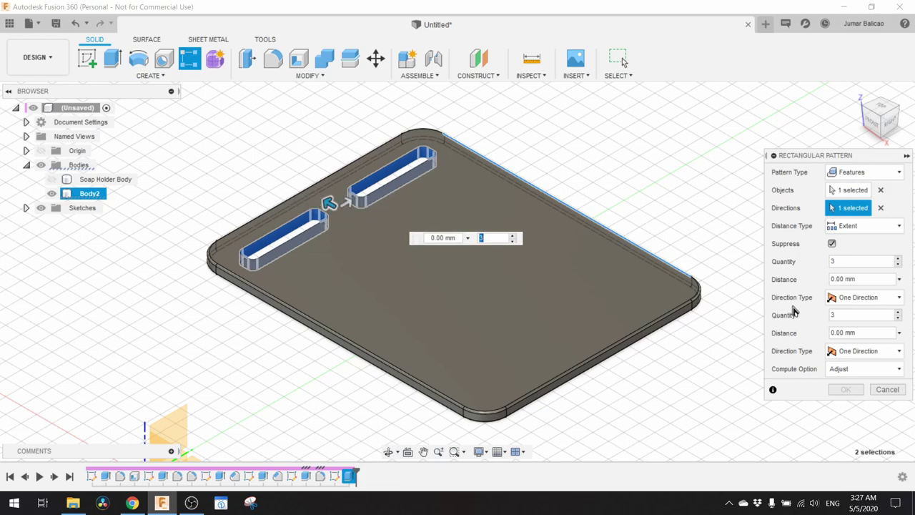
click(850, 299)
click(851, 300)
drag(327, 203, 558, 323)
key(Tab)
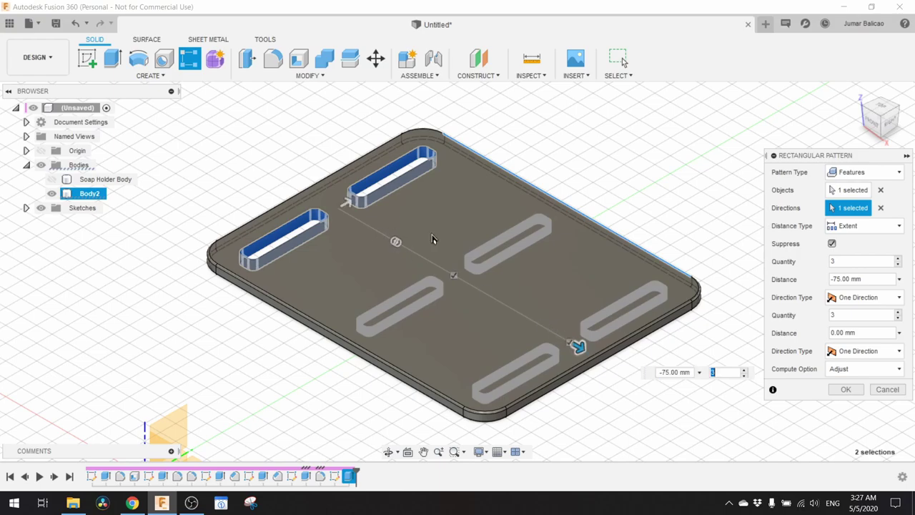
click(856, 264)
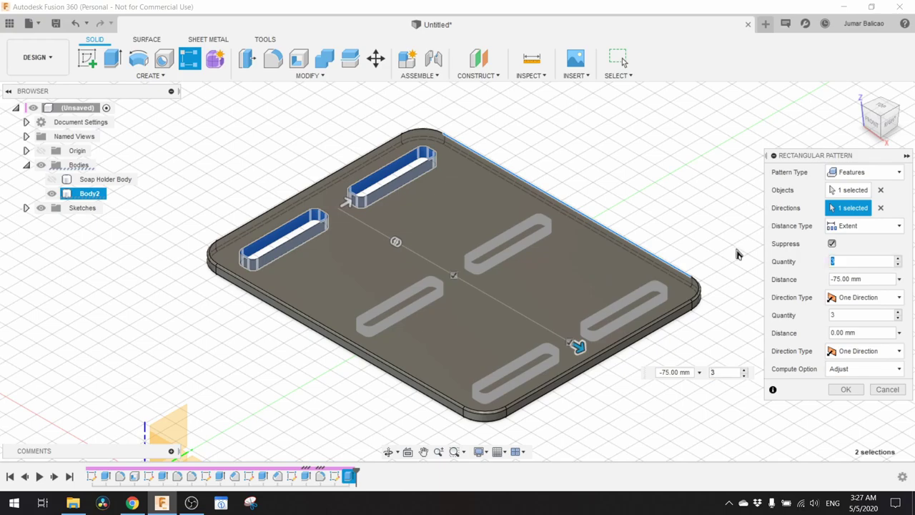
text(8)
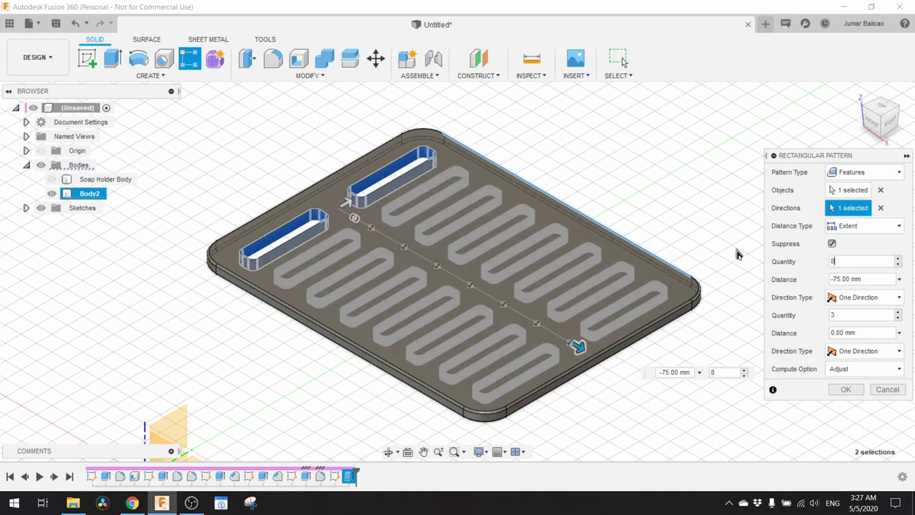
click(869, 282)
text(-)
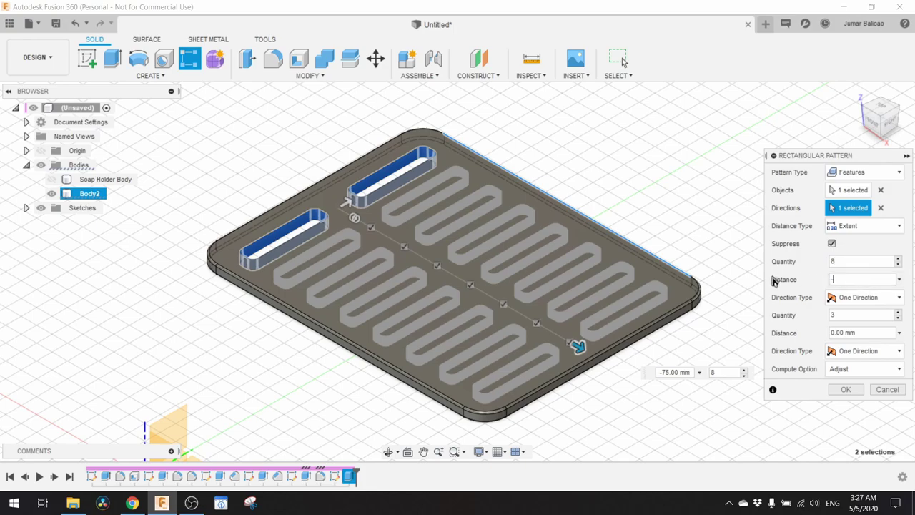
text(85)
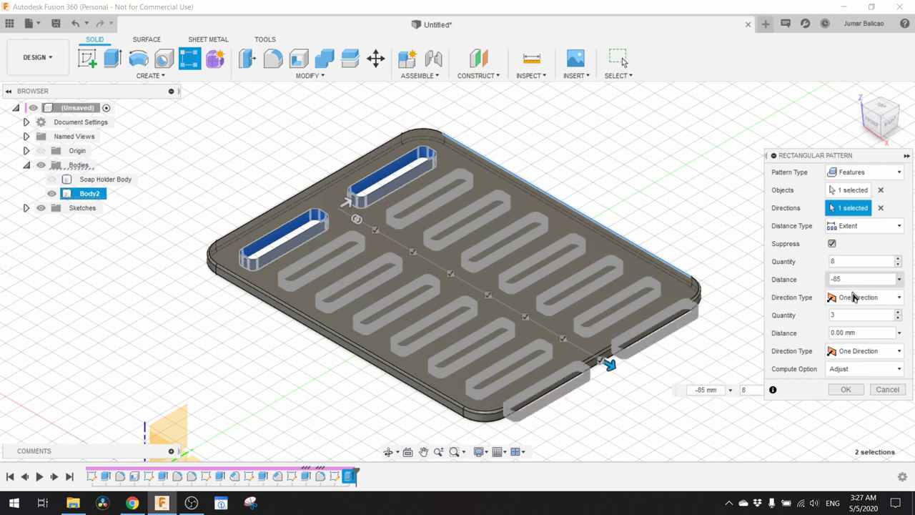
click(879, 229)
click(863, 255)
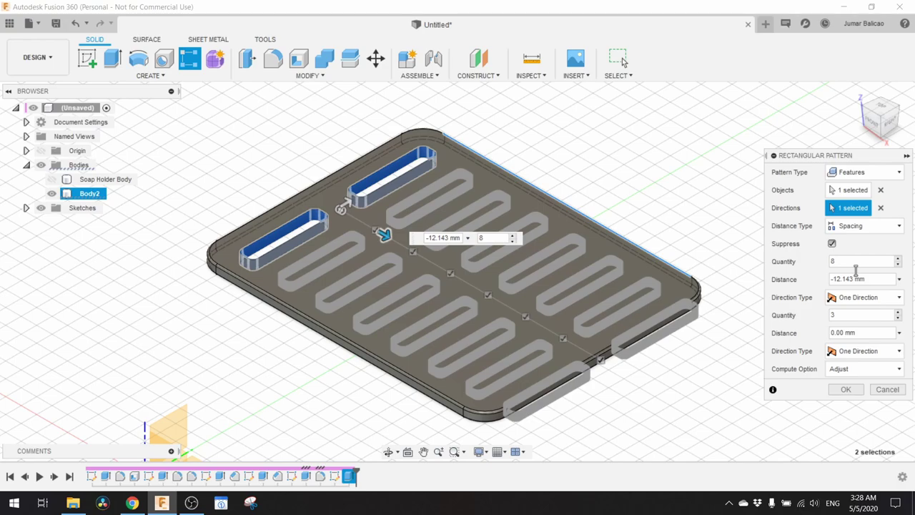
click(845, 261)
text(7)
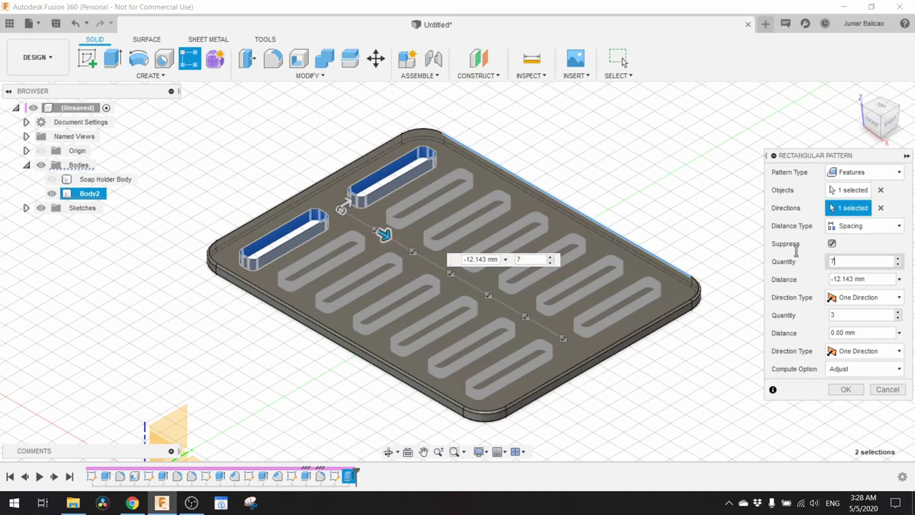
click(889, 389)
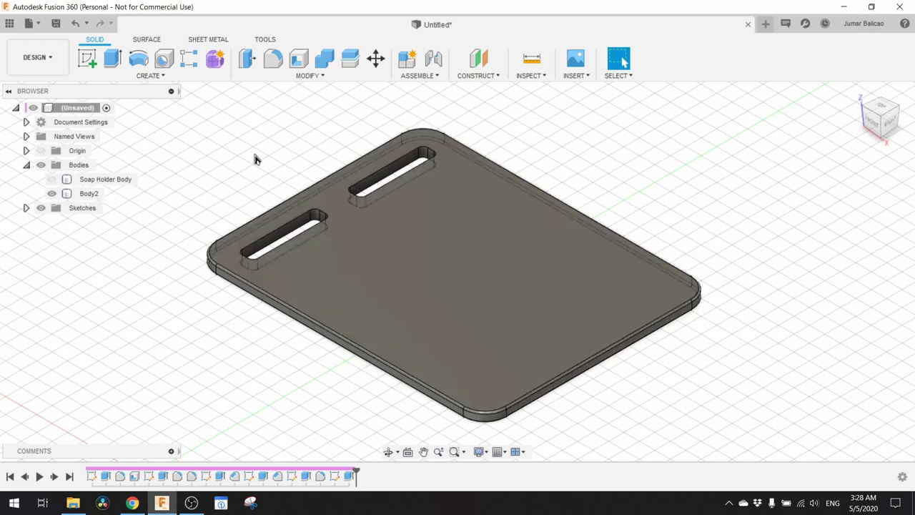
- Start a new rectangular pattern of type Features and select the slot cut containing both slots as the object
click(152, 76)
mouse_move(131, 353)
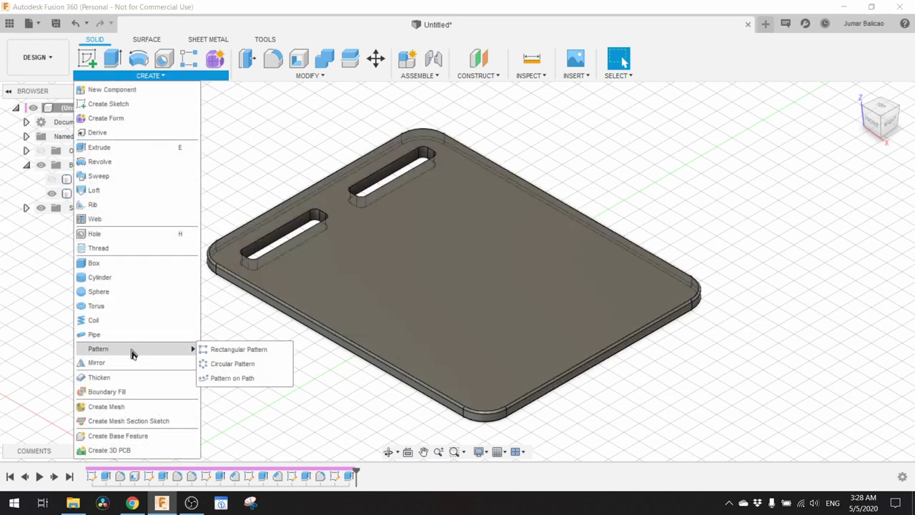
click(215, 354)
click(879, 174)
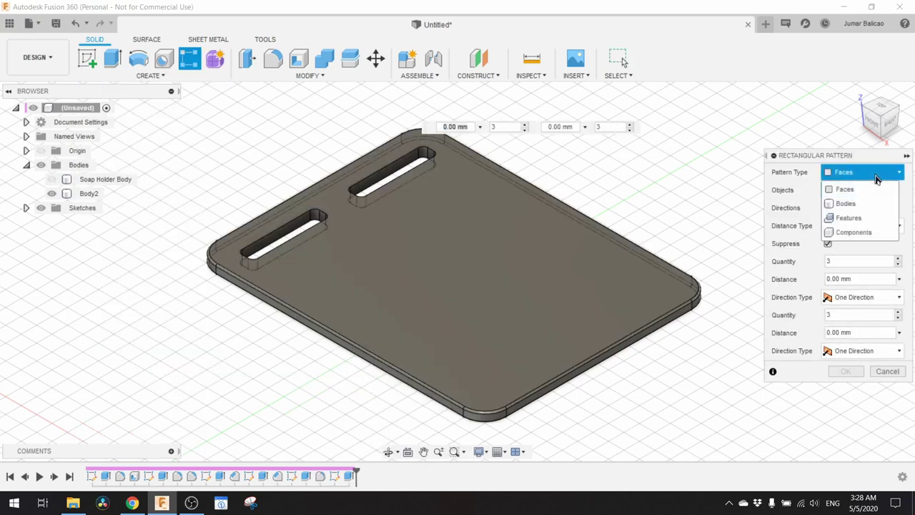
click(852, 218)
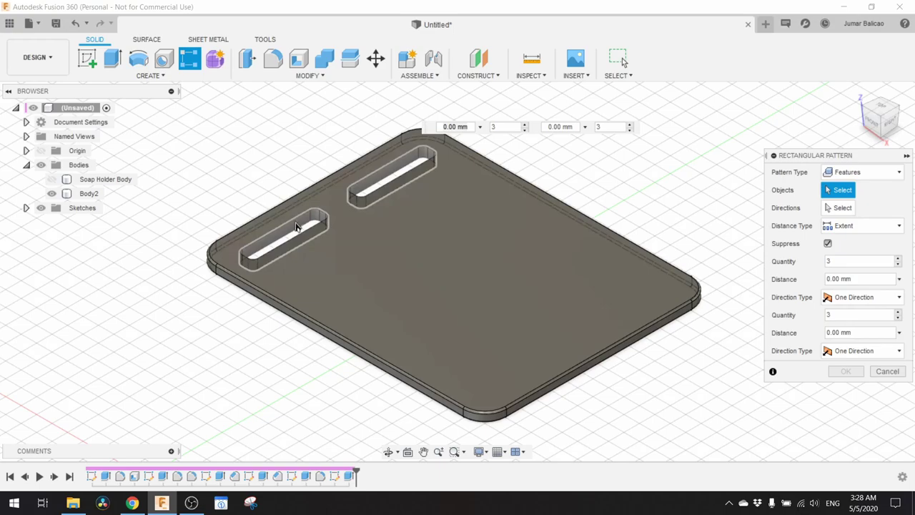
click(297, 227)
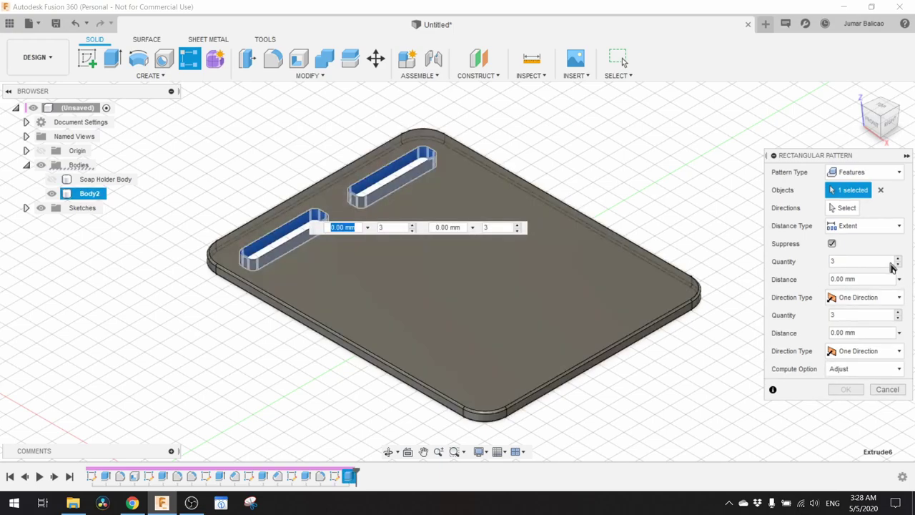
- Set the pattern's distance type to Spacing and spread the slot copies in the direction of the plate's long back edge
click(879, 225)
click(864, 260)
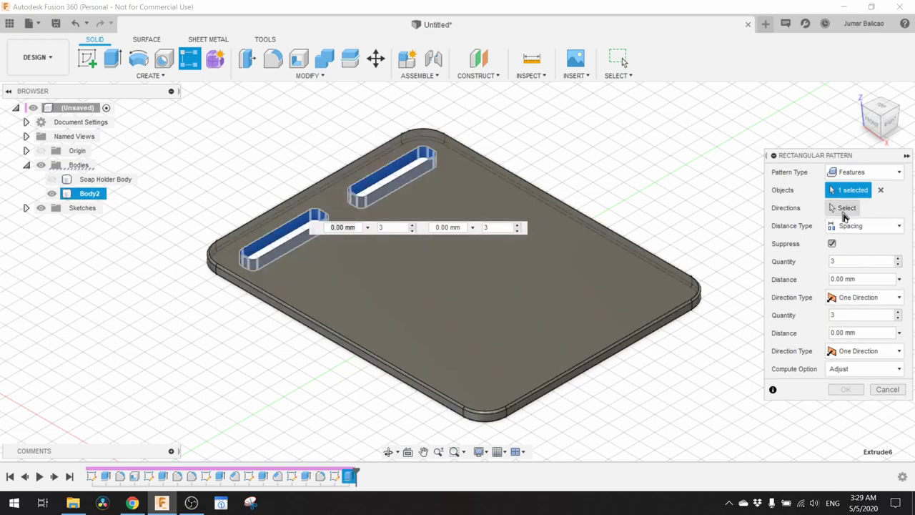
click(843, 208)
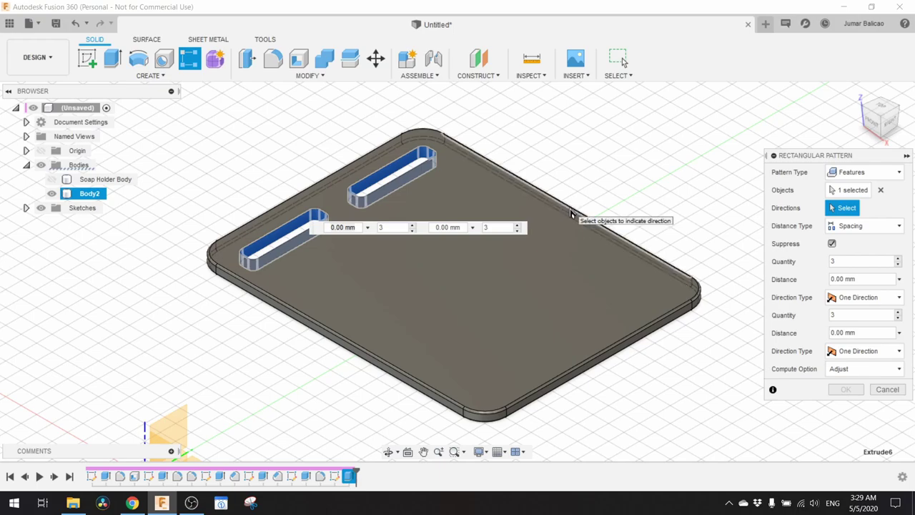
click(571, 211)
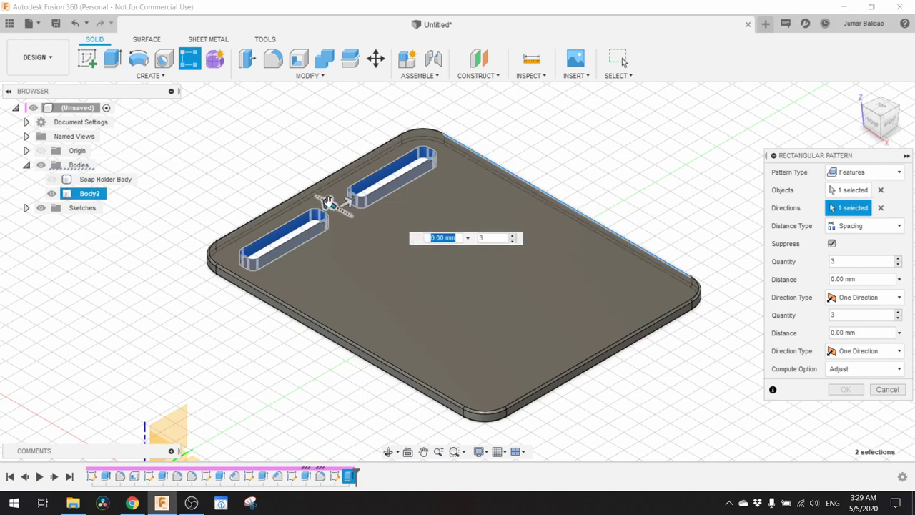
drag(327, 200, 457, 276)
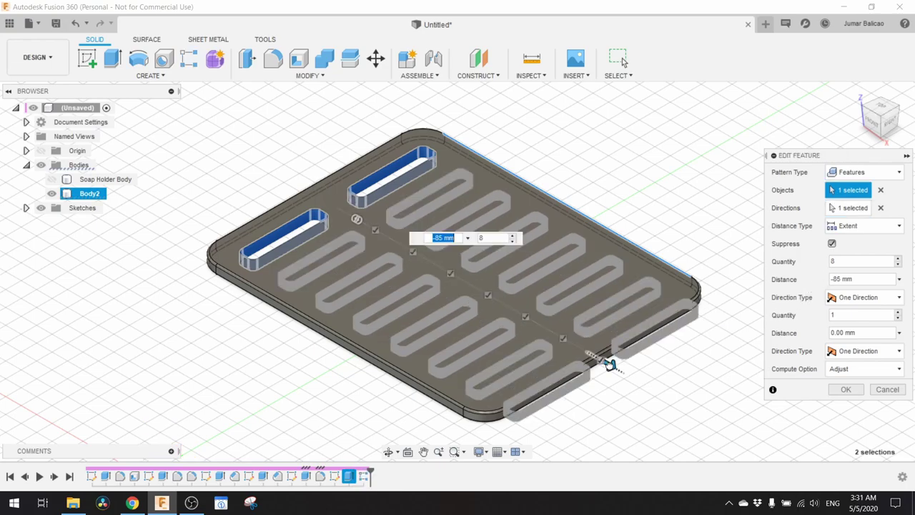
- Set the slot pattern's extent distance to -75 mm and its quantity to 7, check it from above and finish the pattern
drag(609, 364, 585, 344)
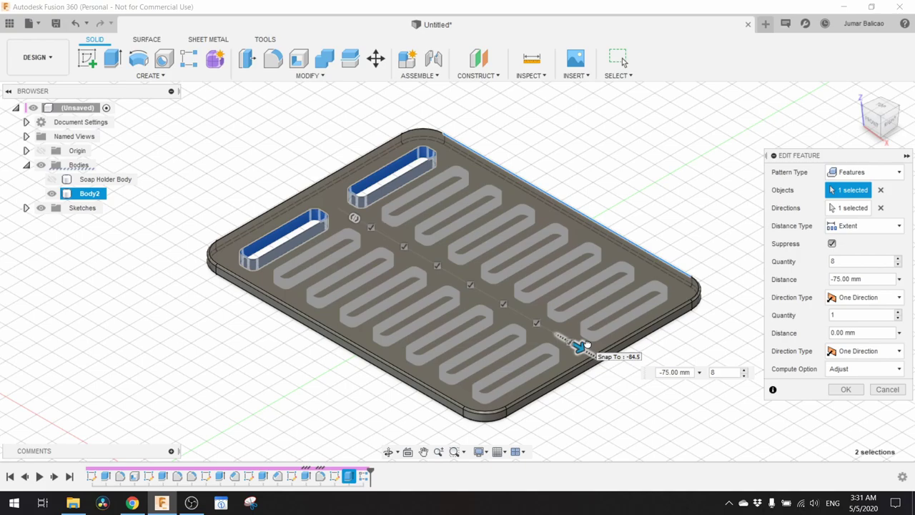
click(732, 373)
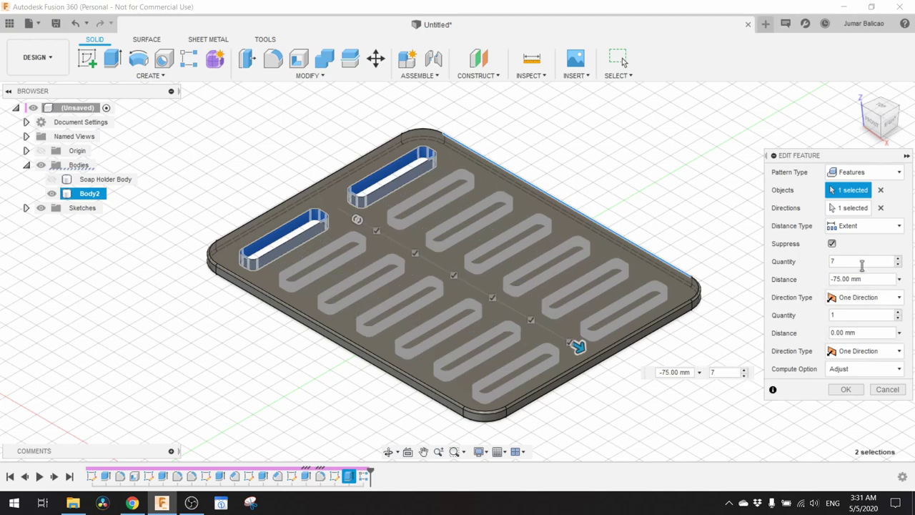
click(886, 106)
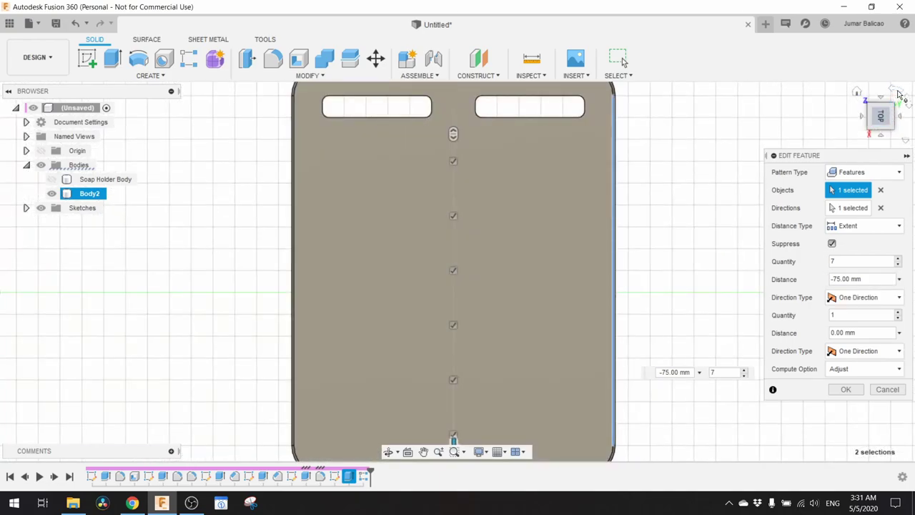
click(897, 92)
click(847, 389)
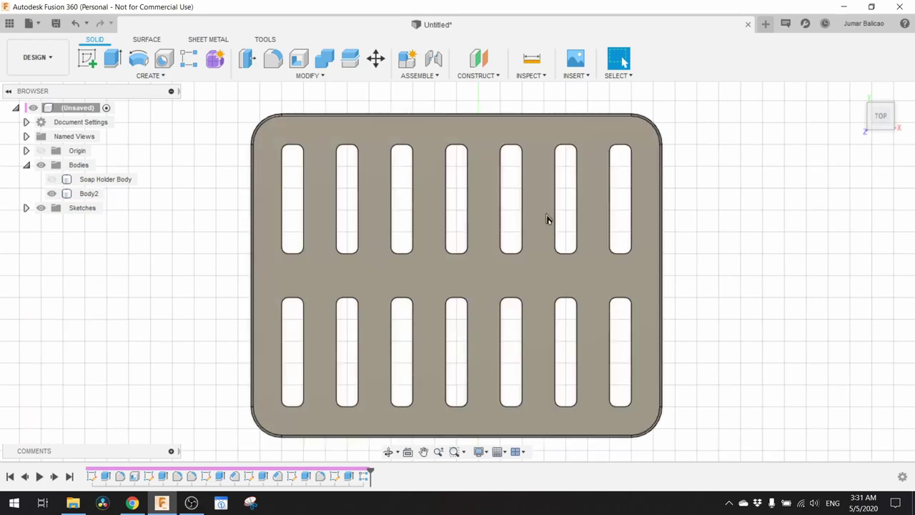
- Start an equal-distance chamfer and select the upper edge loops of the first three slots in each of the two rows
mouse_move(865, 111)
click(858, 93)
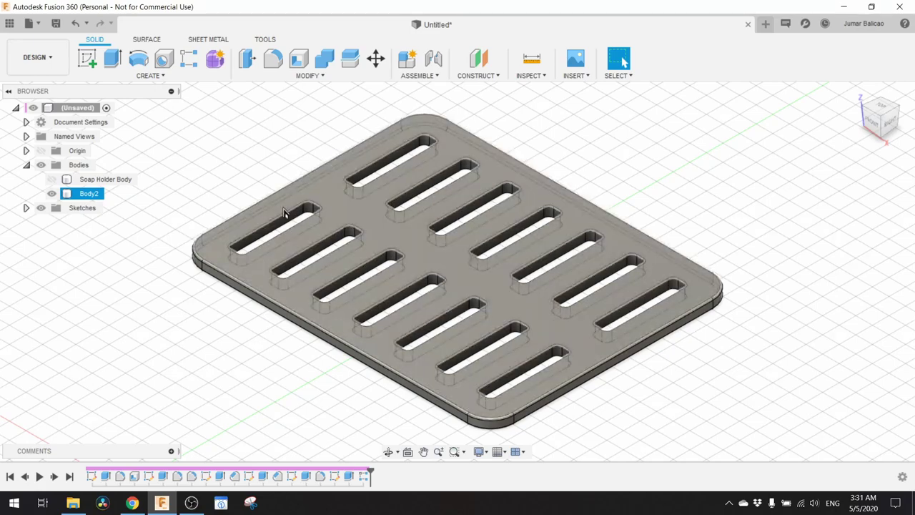
key(Escape)
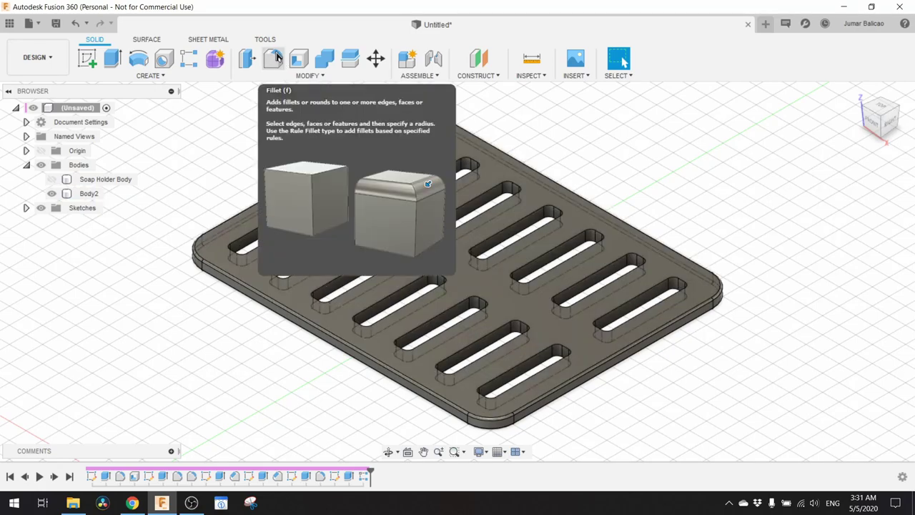
click(309, 75)
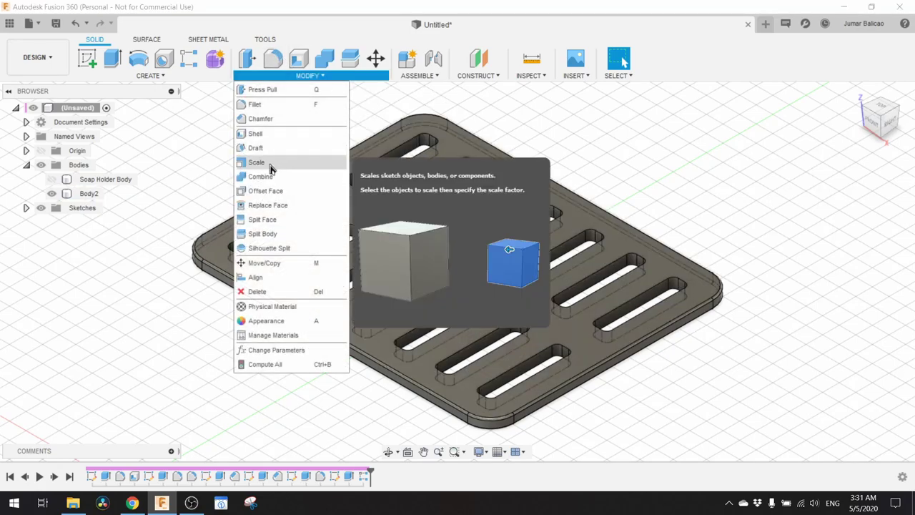
click(262, 119)
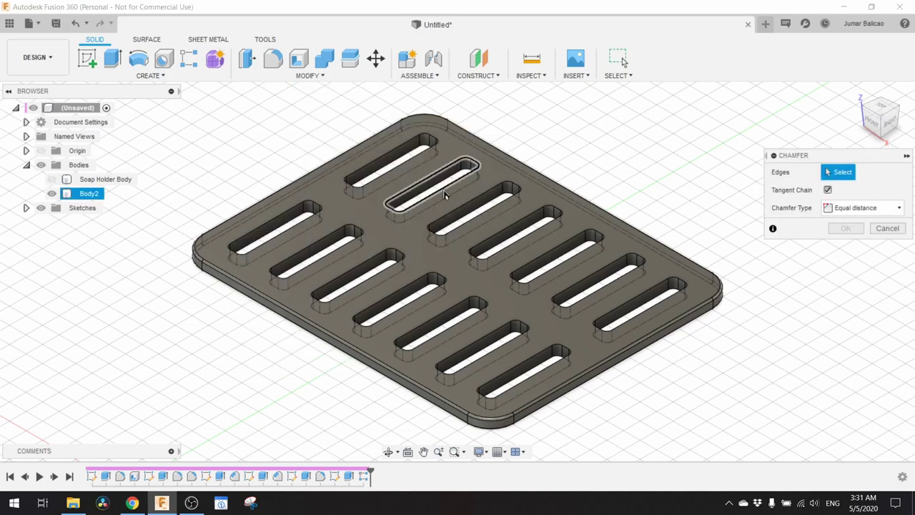
click(442, 190)
click(383, 159)
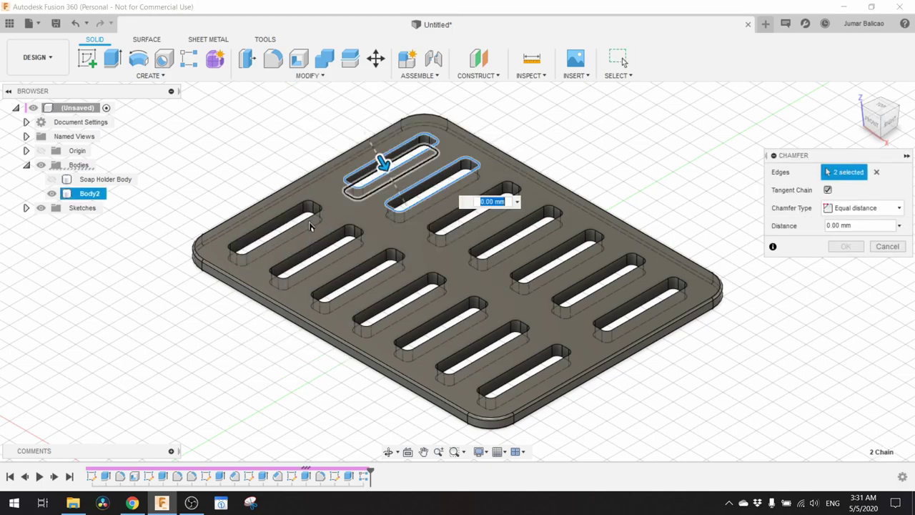
click(306, 225)
click(314, 252)
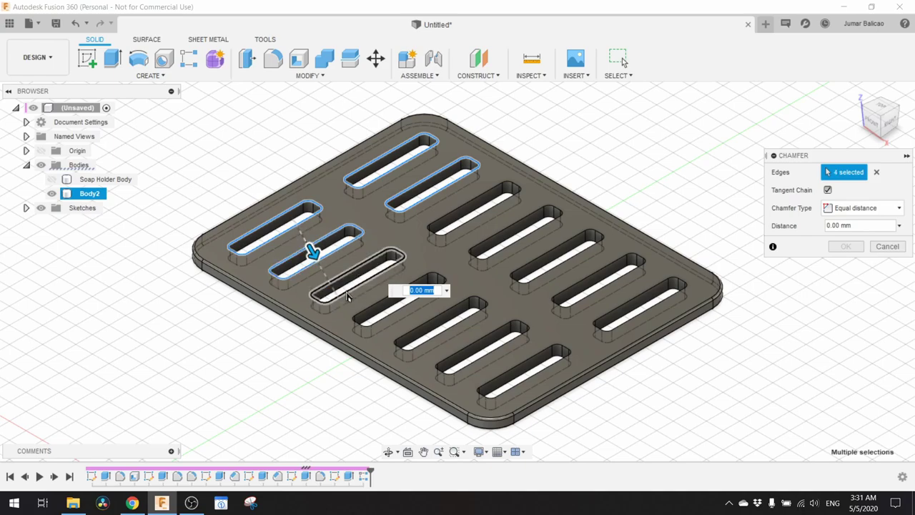
click(343, 277)
click(450, 219)
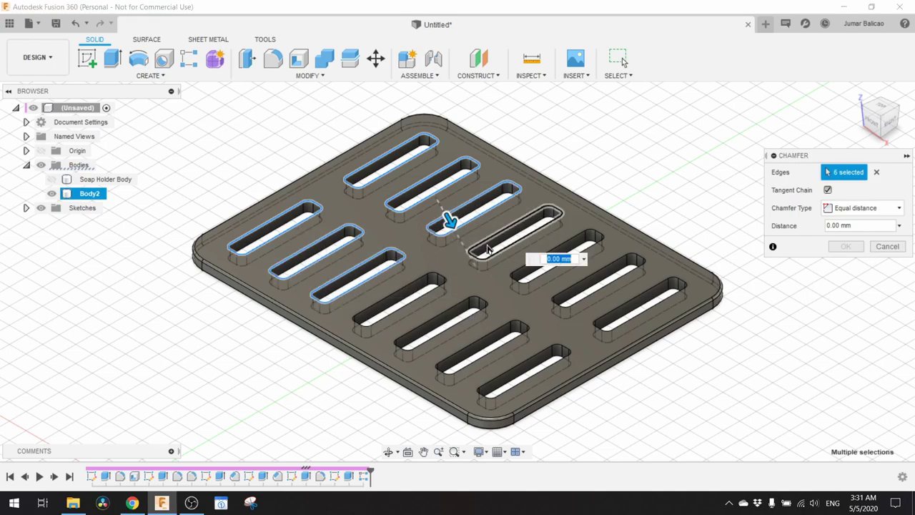
- Add the upper edge loops of the remaining eight slots to the selection and chamfer all the slots by 2 mm
click(476, 249)
click(435, 274)
click(461, 304)
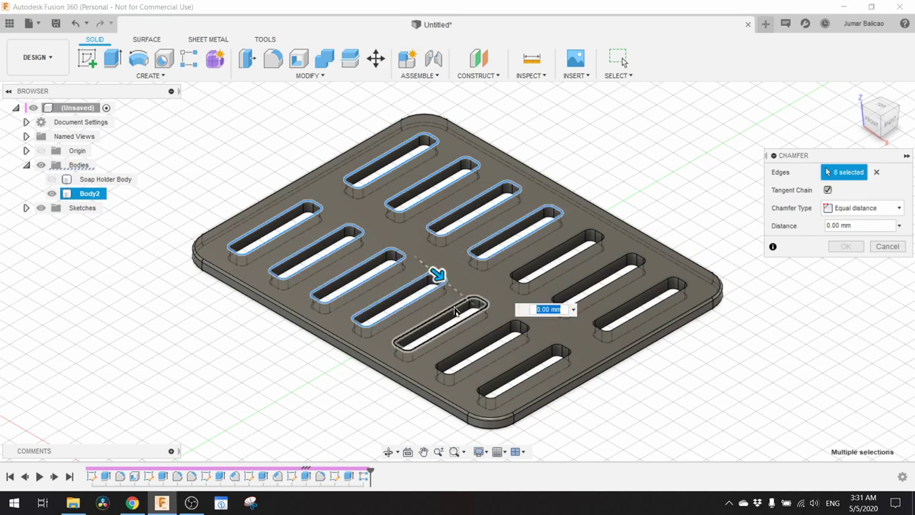
click(521, 279)
click(520, 321)
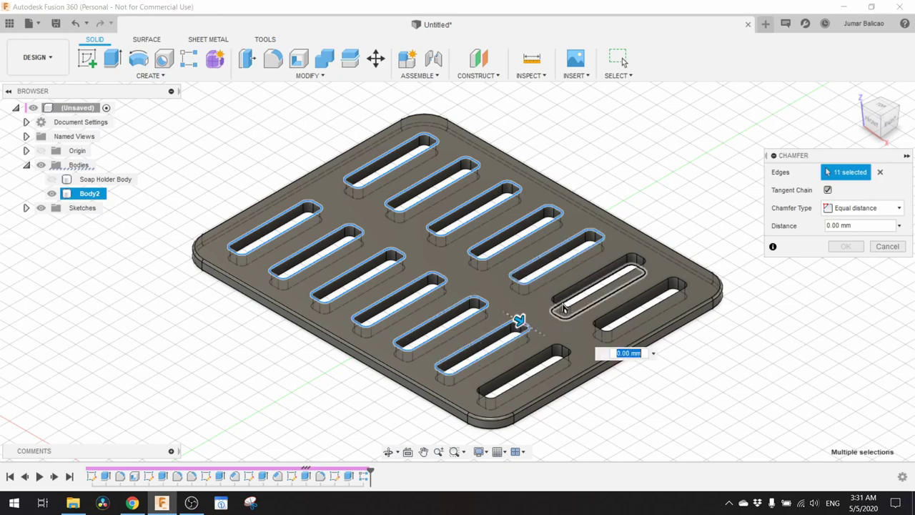
click(563, 299)
click(622, 313)
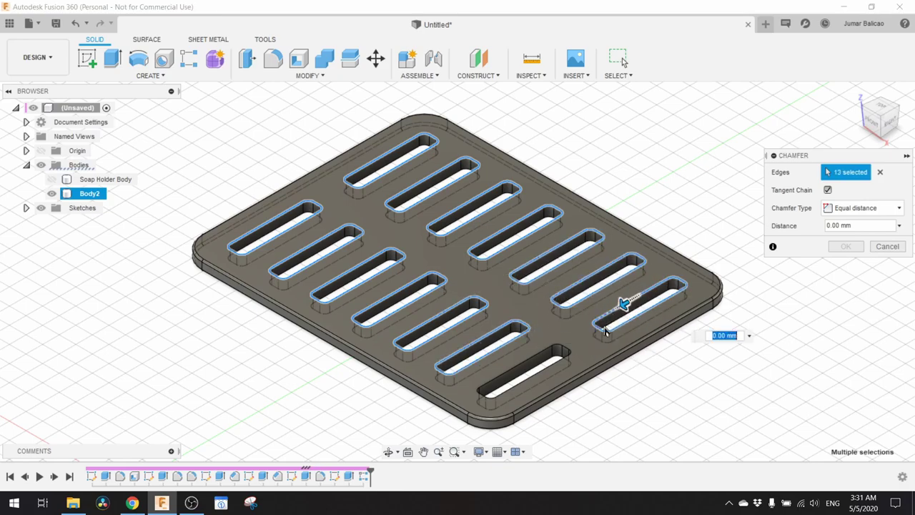
click(538, 352)
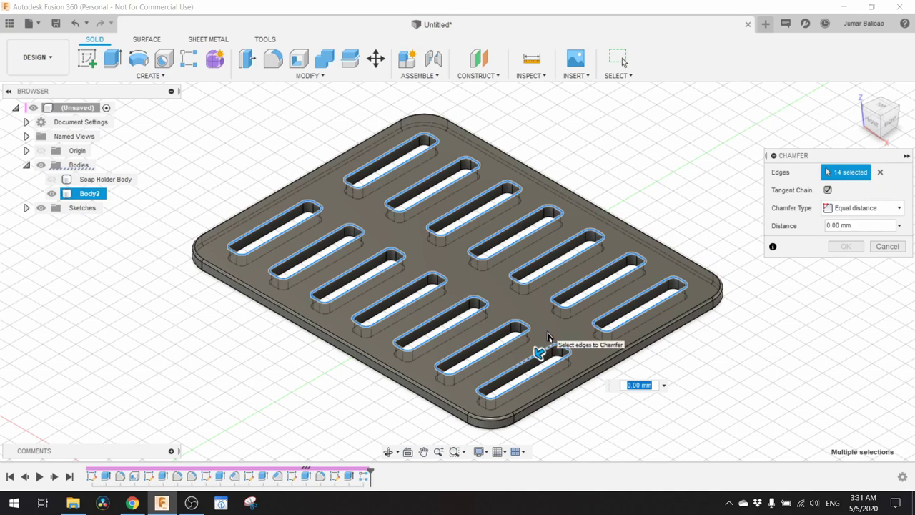
text(2)
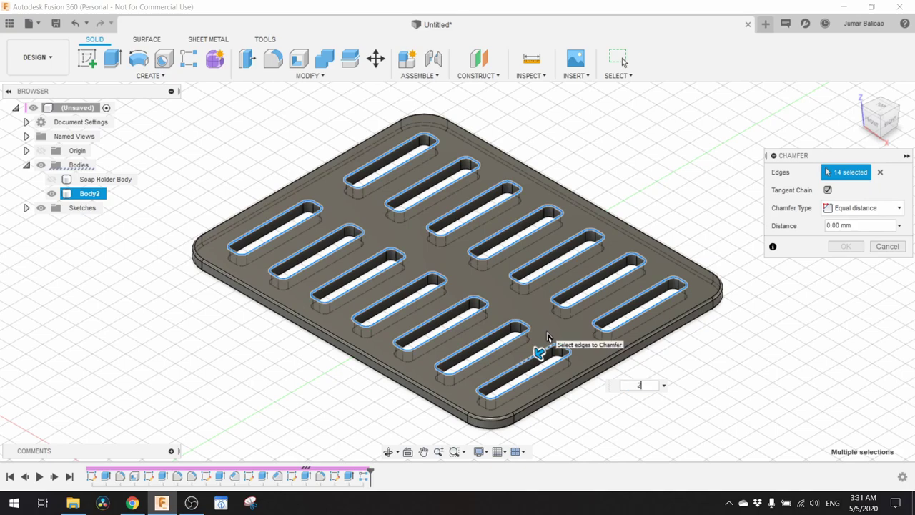
key(Return)
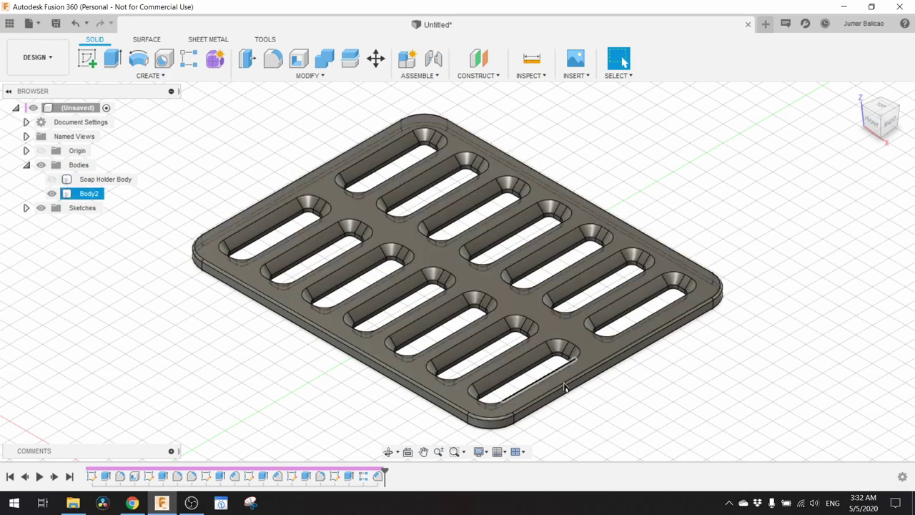
- Rename the slotted plate's body as "Soap Holder Strainer"
scroll(790, 349, down, 2)
scroll(789, 349, down, 2)
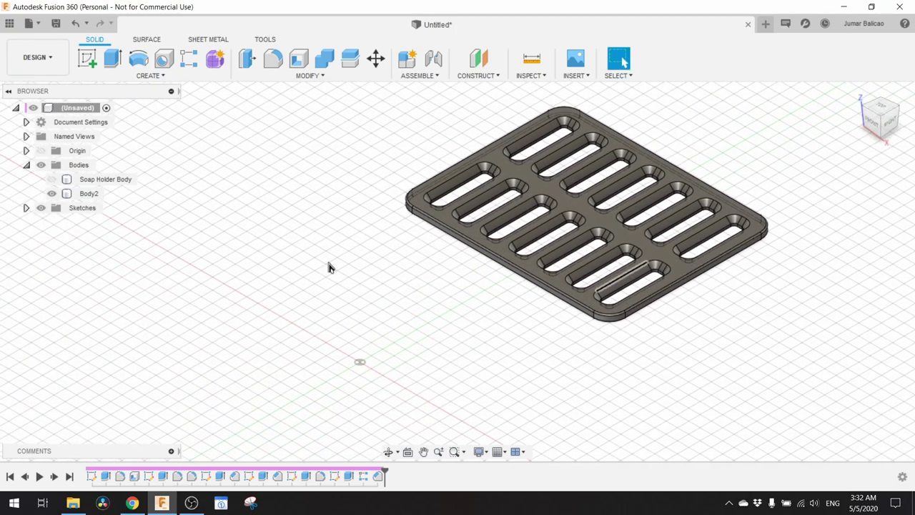
double_click(91, 195)
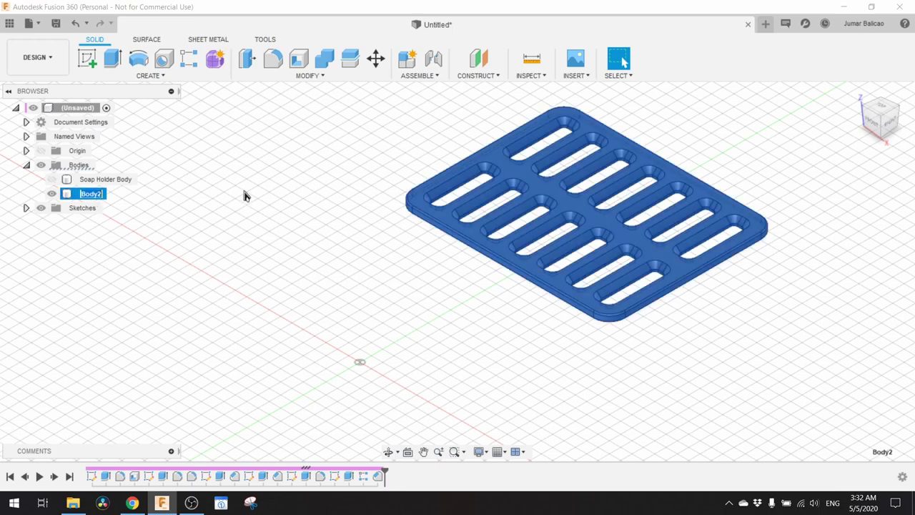
text(oap Holder Strainer)
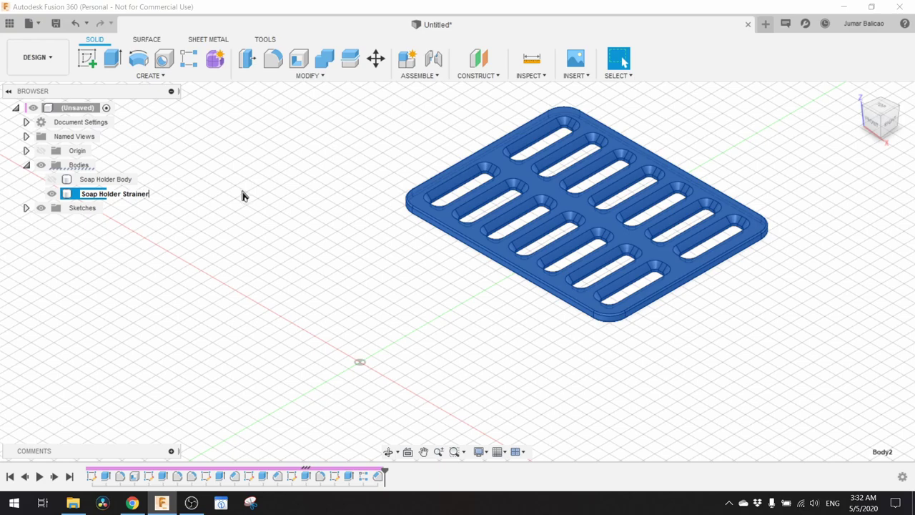
- Confirm the strainer body's name and make the Soap Holder Body visible again beside the strainer
key(Return)
click(293, 272)
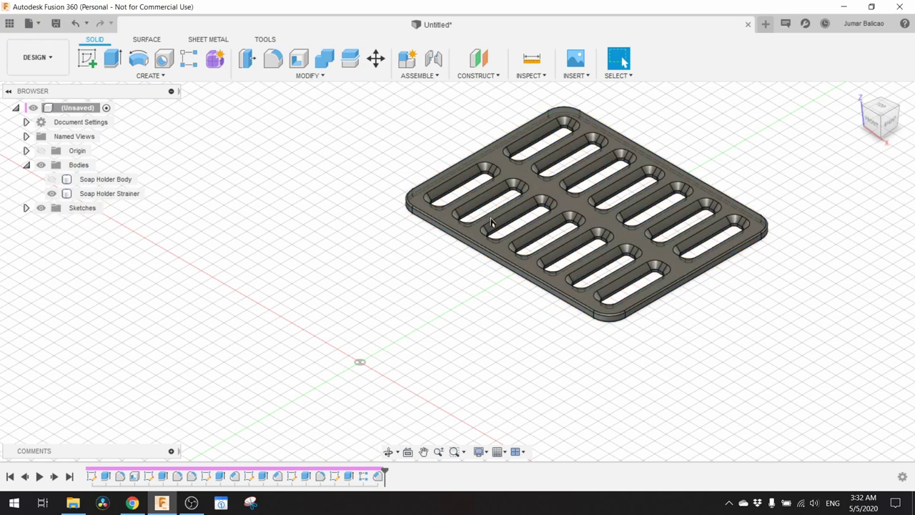
click(556, 201)
click(509, 289)
click(51, 179)
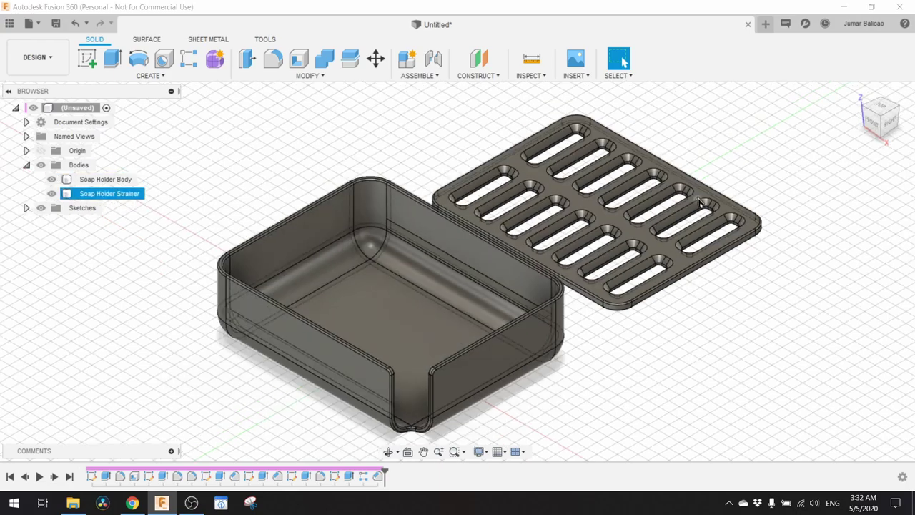
scroll(482, 245, down, 3)
scroll(722, 295, up, 2)
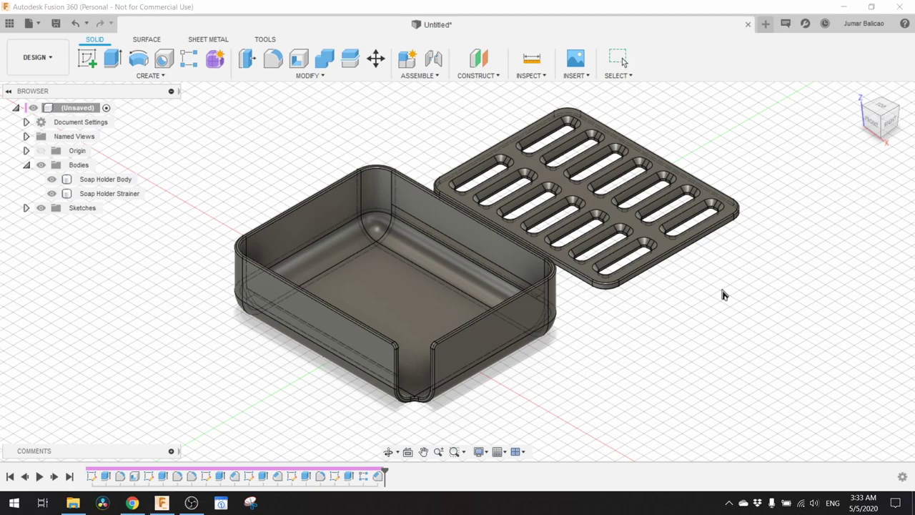
- Save the design as "Soap Holder" in the Soap Holder folder of the Thingiverse Projects project
key(ctrl+s)
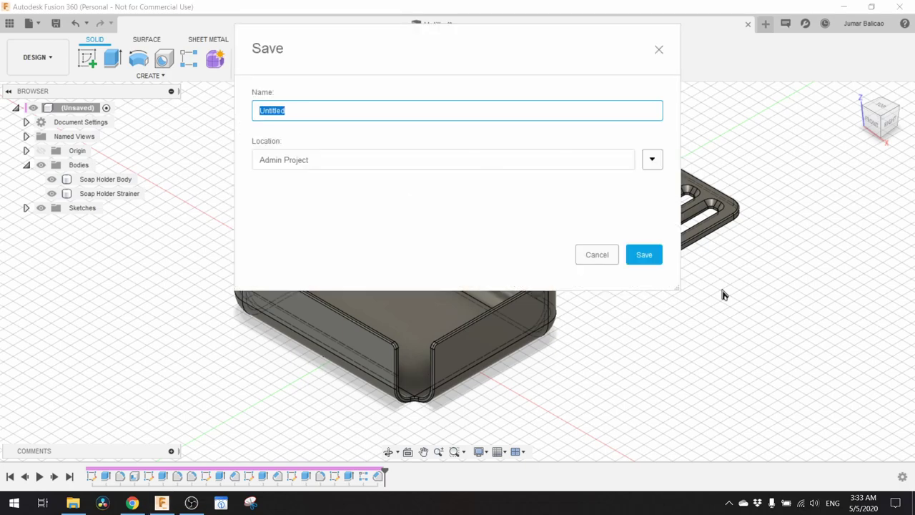
click(651, 159)
click(326, 317)
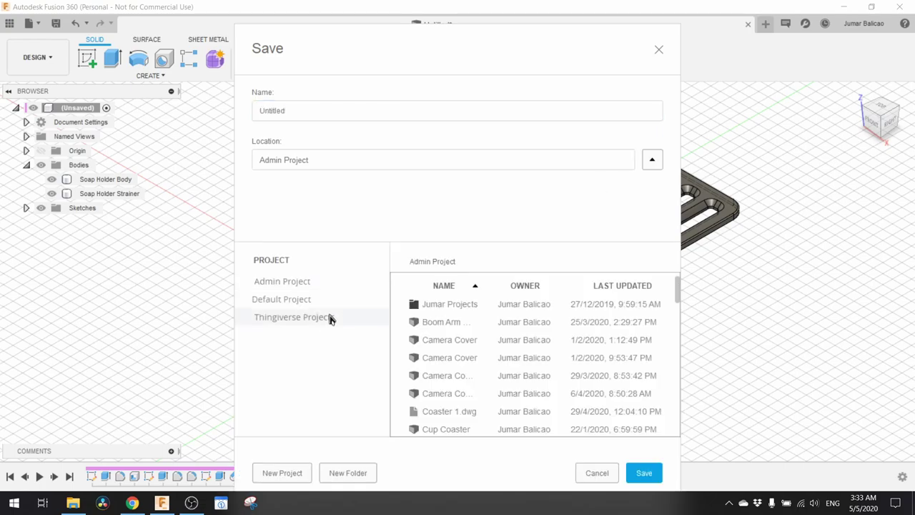
scroll(520, 360, down, 1)
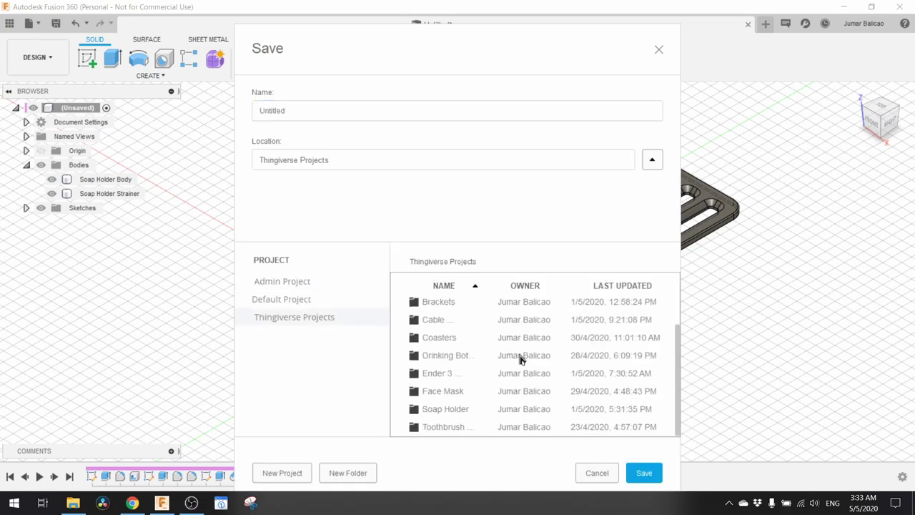
double_click(455, 409)
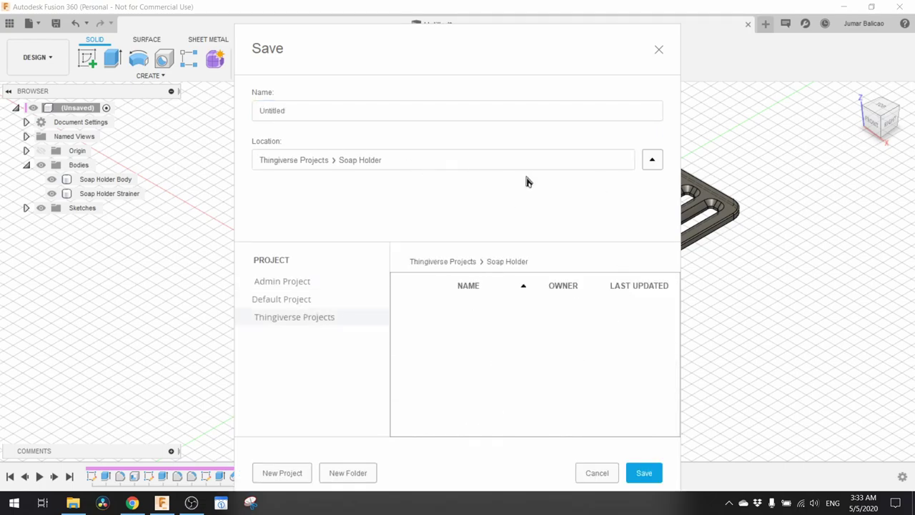
click(474, 108)
key(ctrl+a)
text(S)
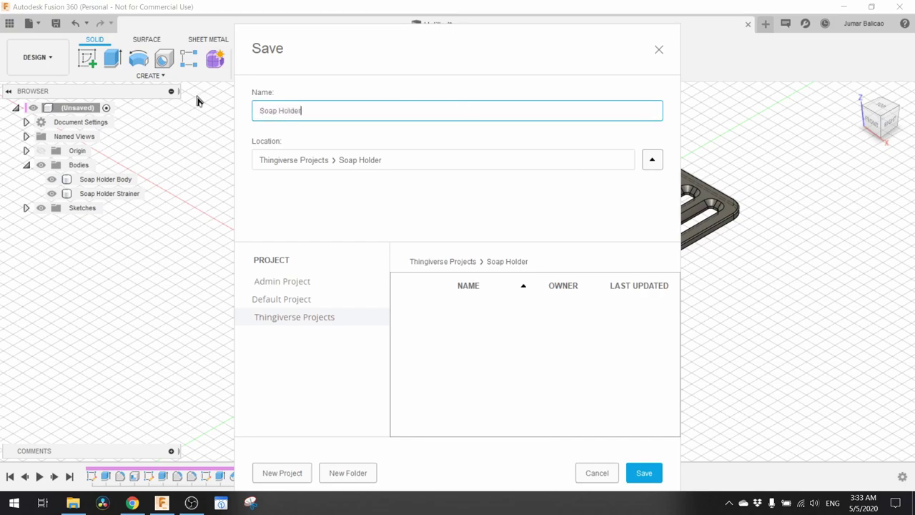
click(651, 474)
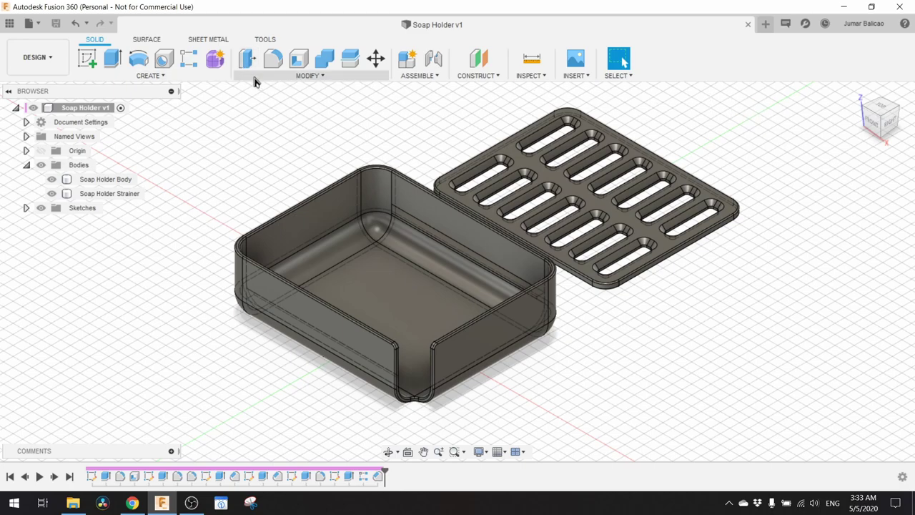
- Apply the generic Plastic physical material from the Fusion 360 Material Library to the Soap Holder Body
click(307, 75)
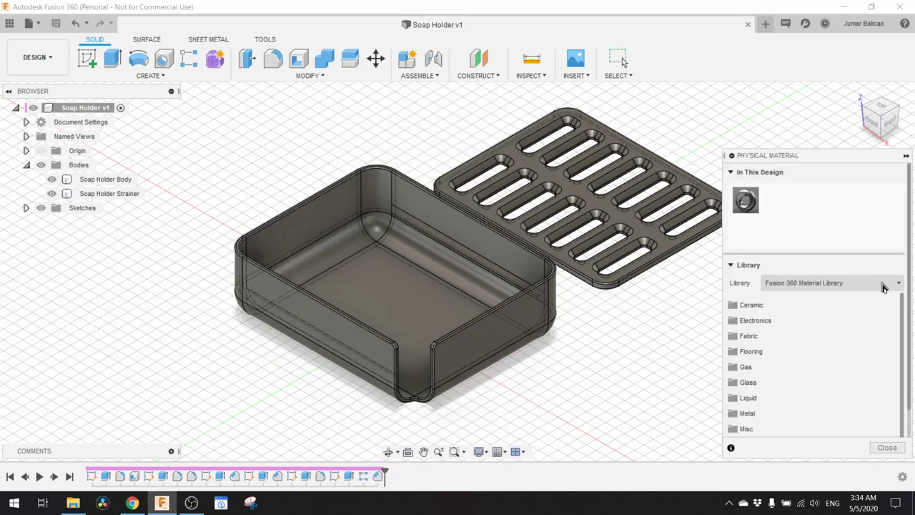
scroll(787, 315, down, 1)
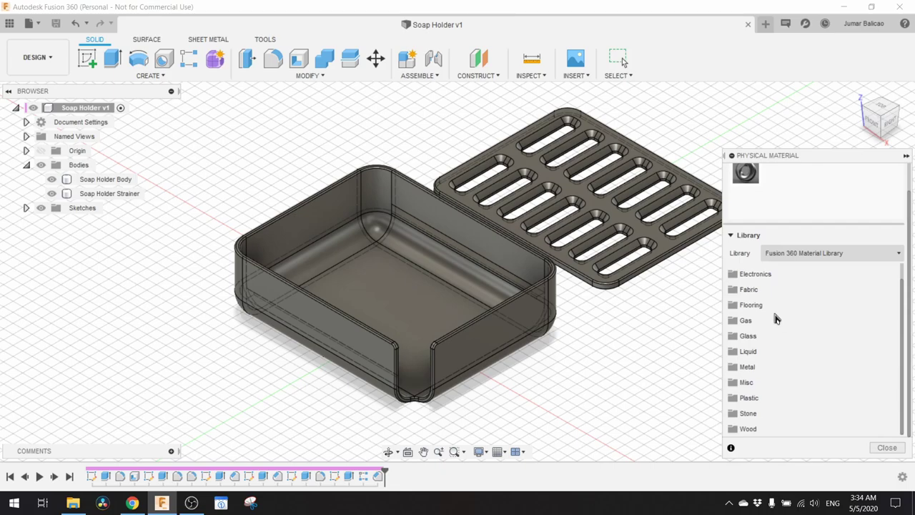
click(749, 398)
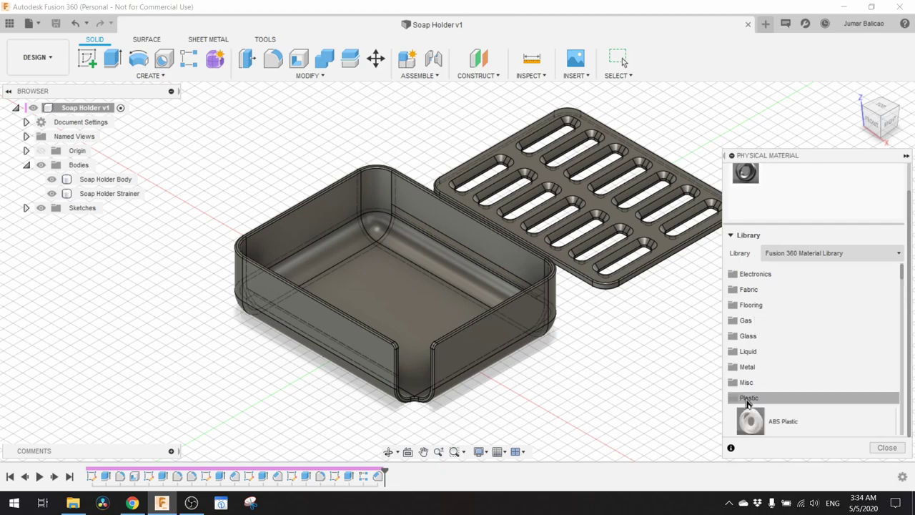
scroll(784, 378, down, 5)
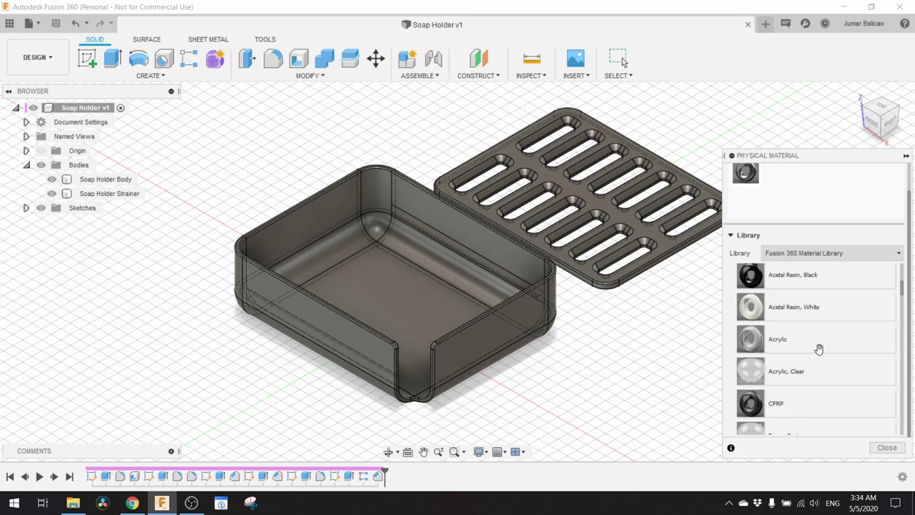
scroll(819, 349, down, 5)
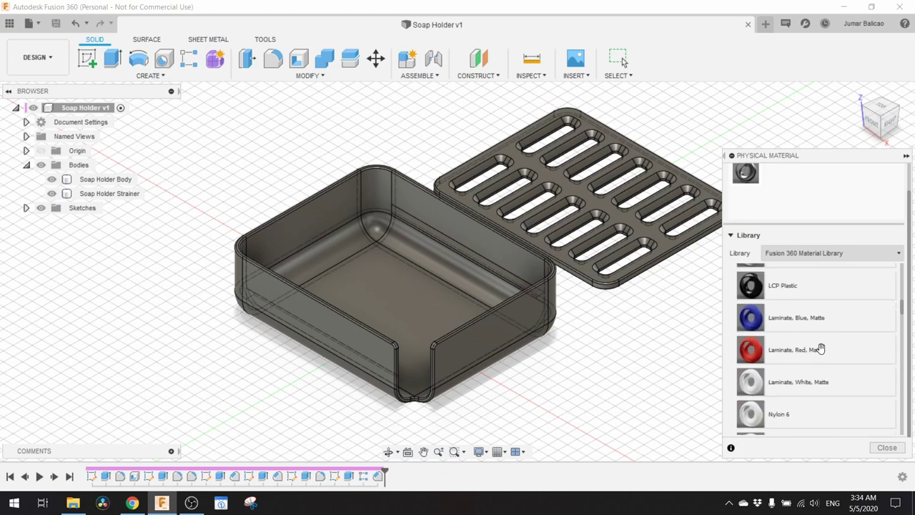
scroll(821, 349, down, 6)
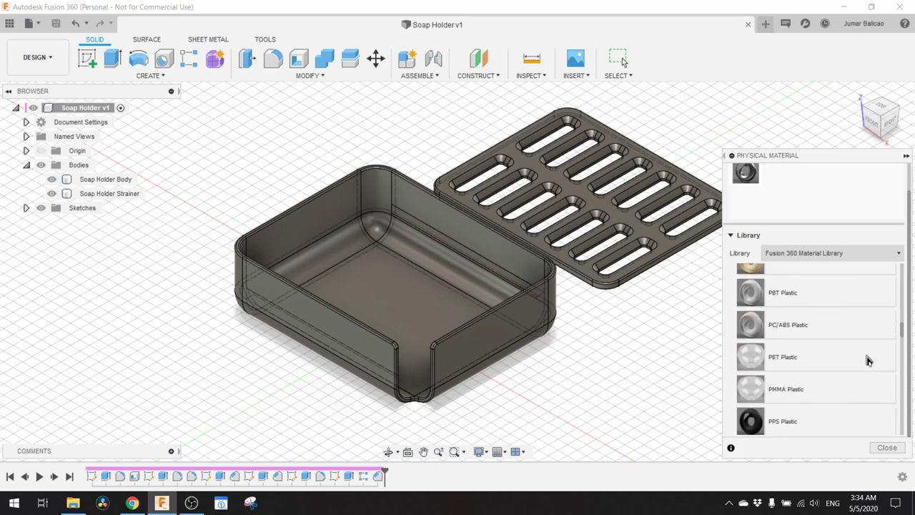
scroll(865, 355, down, 5)
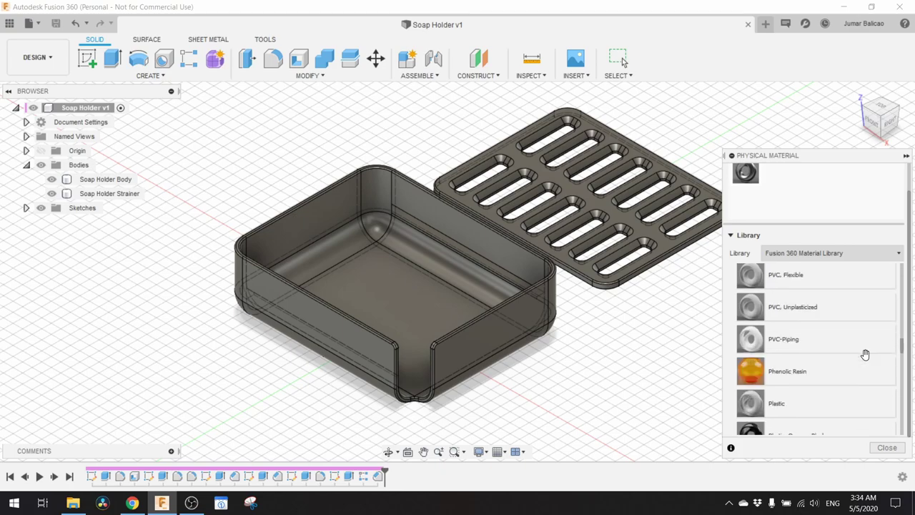
scroll(865, 355, down, 1)
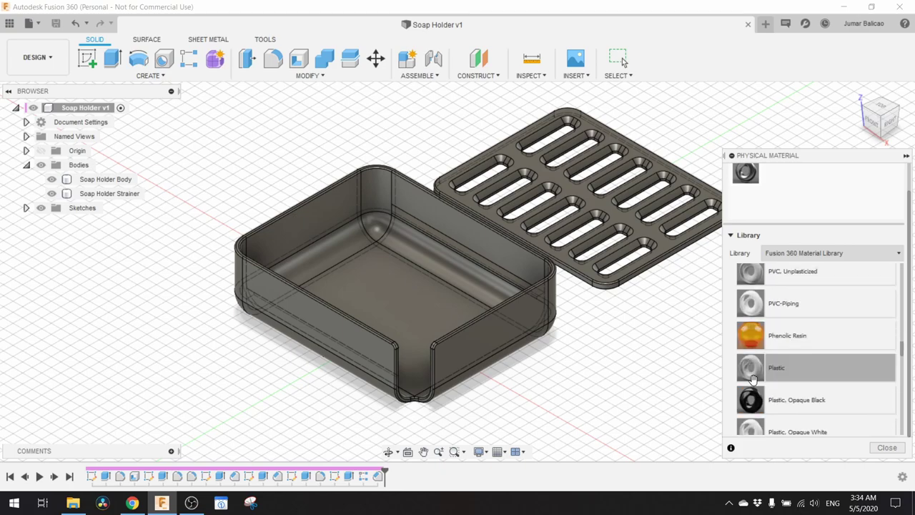
drag(752, 373, 419, 339)
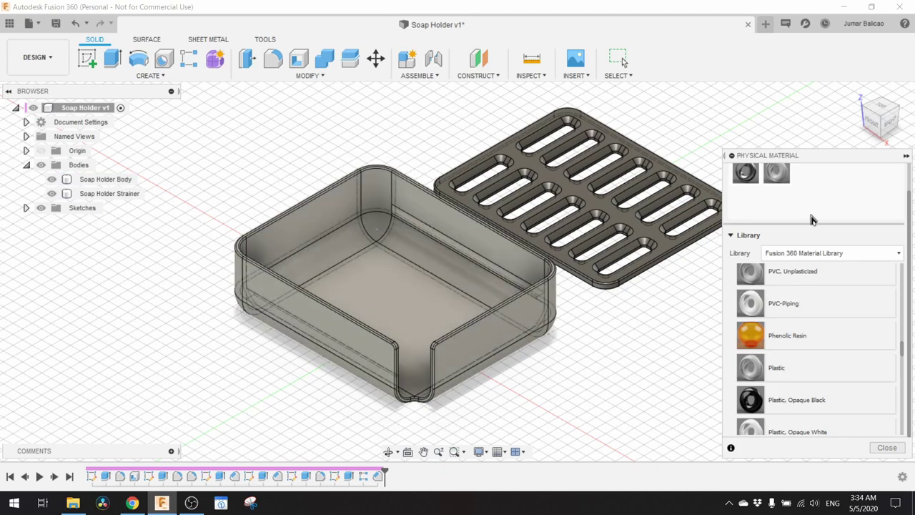
- Edit the appearance of the tray's Plastic material and set its color to black, RGB 0 0 0
right_click(779, 205)
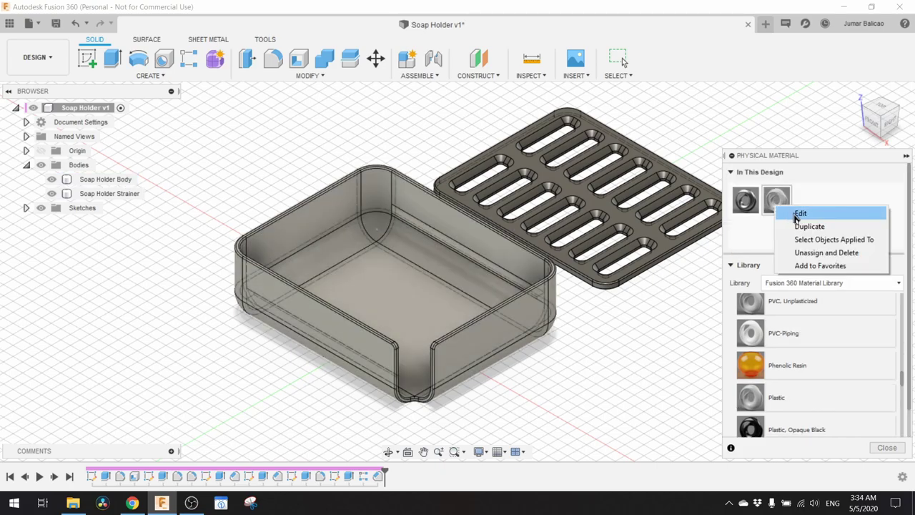
click(798, 213)
click(675, 210)
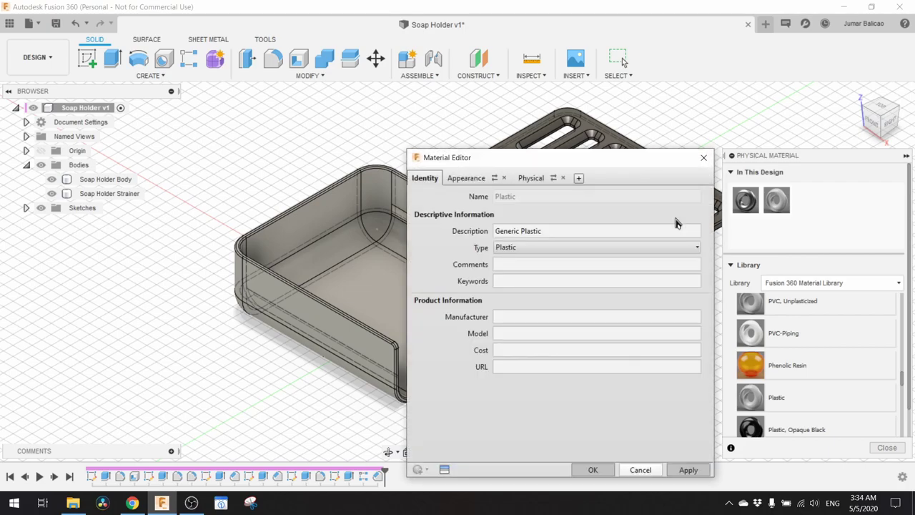
click(478, 179)
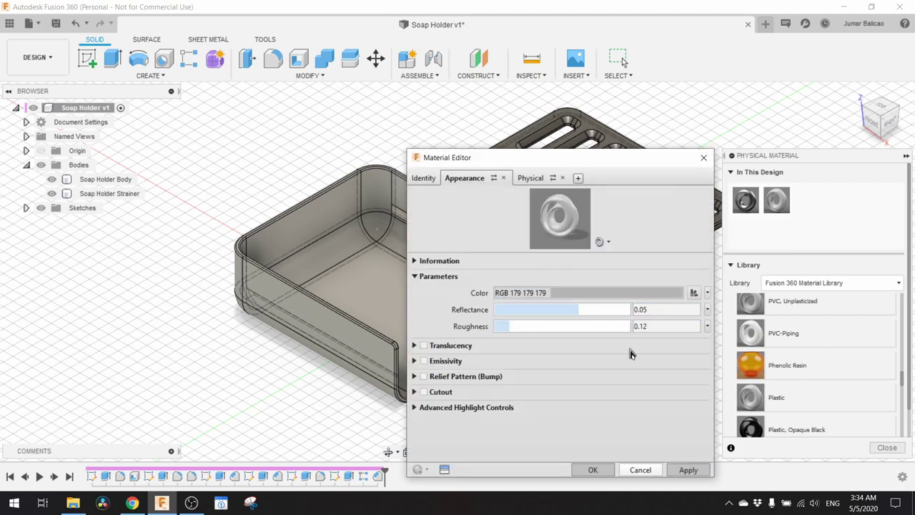
click(583, 294)
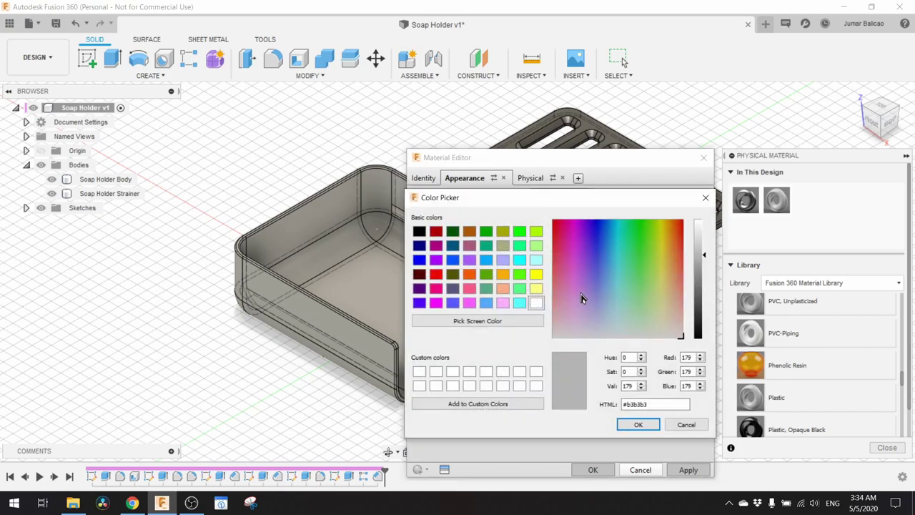
click(419, 233)
click(633, 424)
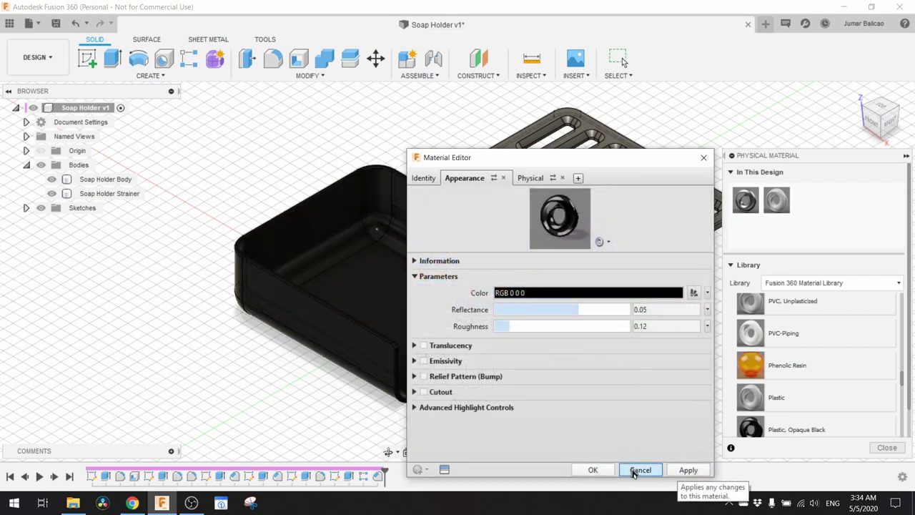
click(593, 470)
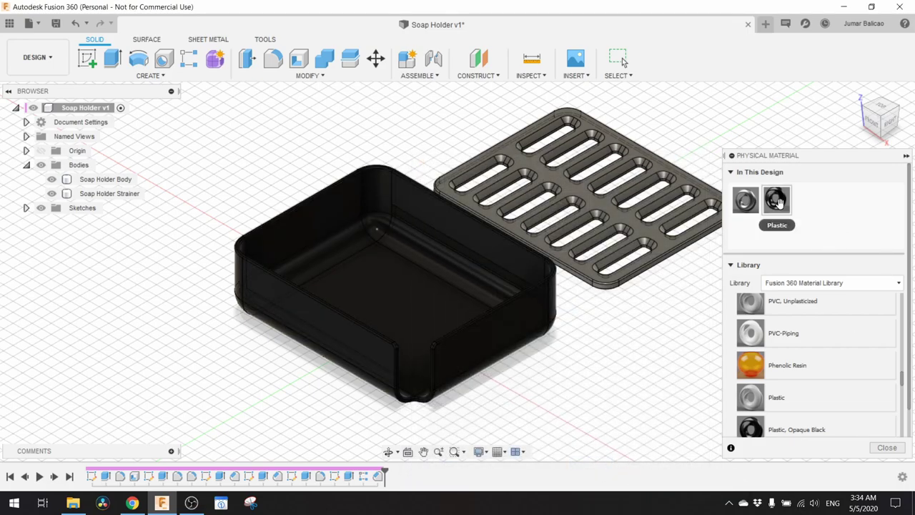
- Apply a separate Plastic material to the Soap Holder Strainer and set its color to green, RGB 96 194 85
drag(750, 397, 606, 211)
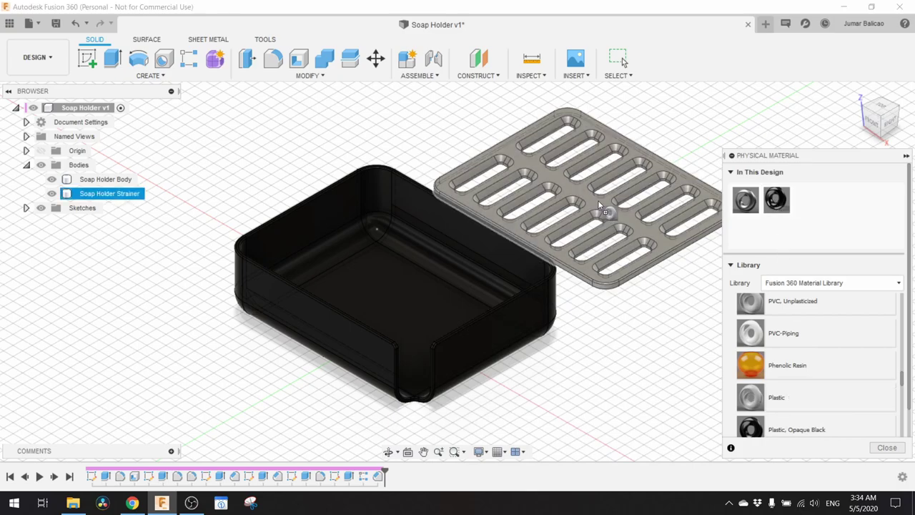
right_click(808, 200)
click(822, 208)
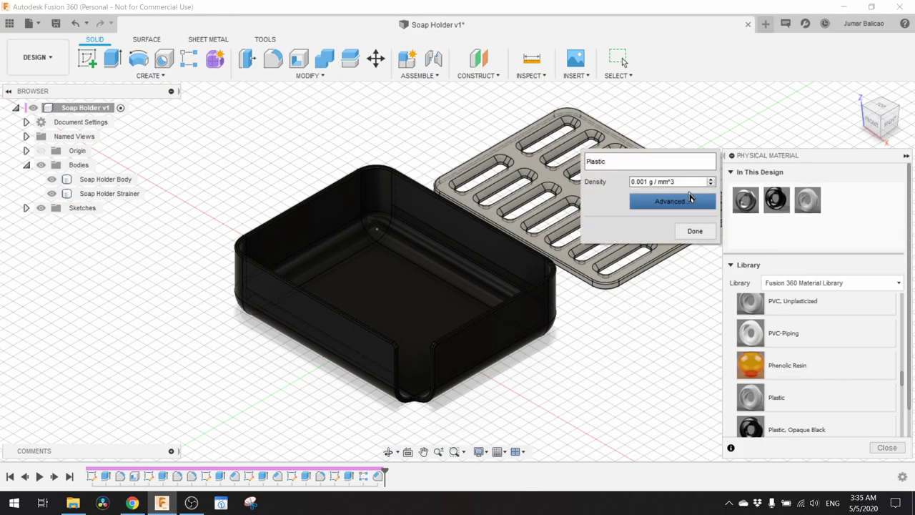
click(681, 204)
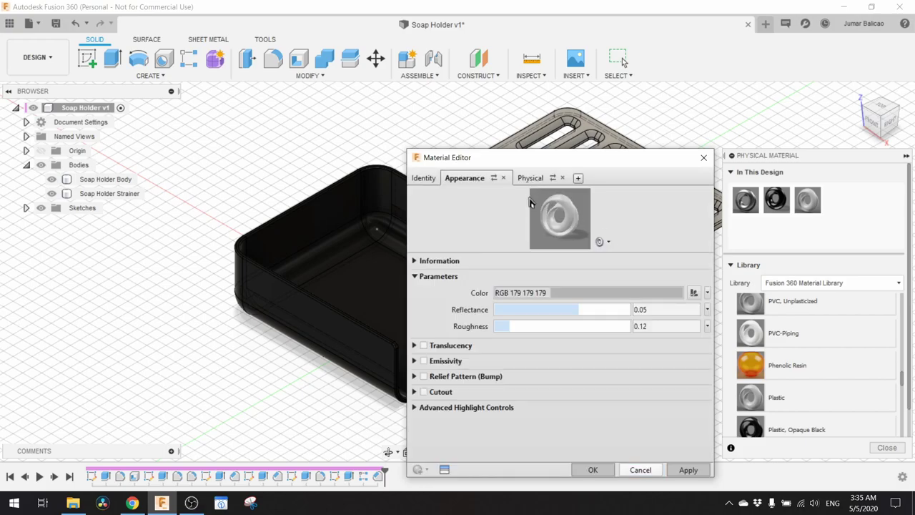
click(566, 294)
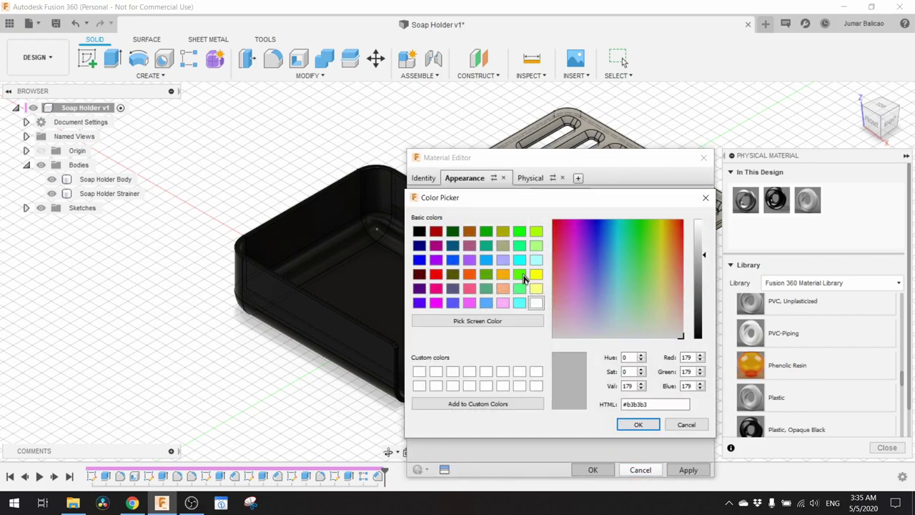
click(489, 290)
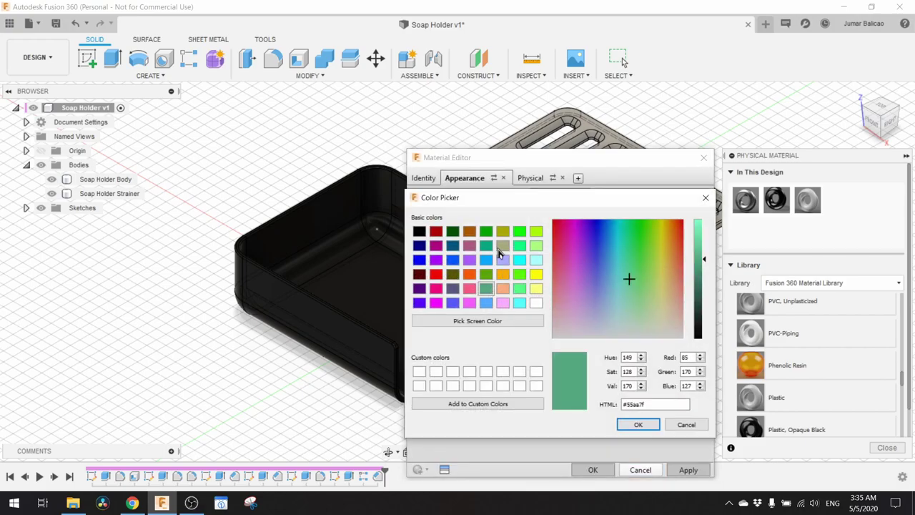
mouse_move(635, 266)
mouse_down()
mouse_move(624, 239)
mouse_move(645, 258)
mouse_move(642, 272)
mouse_up()
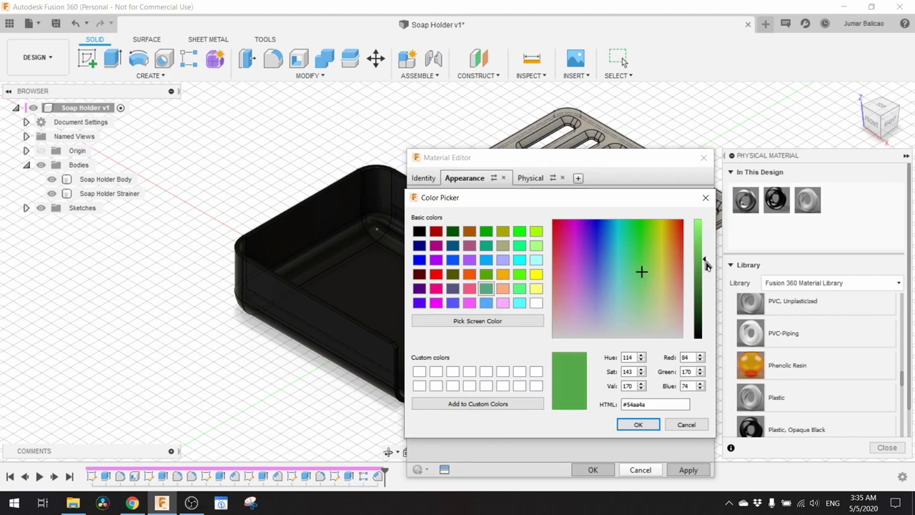
drag(706, 266, 706, 251)
click(638, 425)
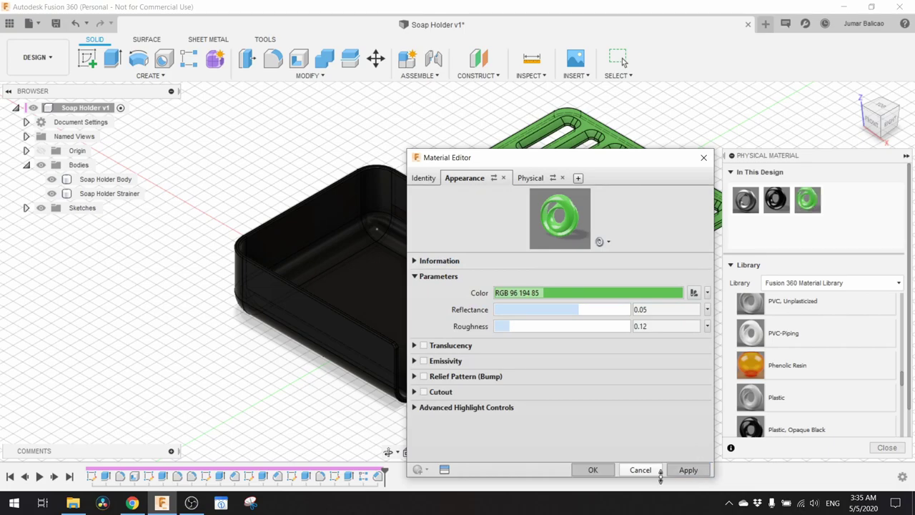
click(639, 470)
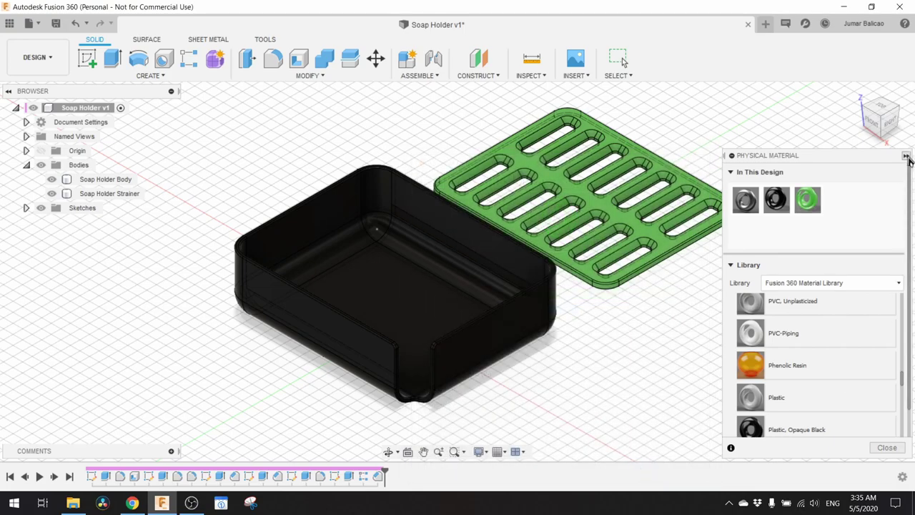
click(905, 155)
click(517, 219)
mouse_move(517, 218)
middle_down()
mouse_move(531, 250)
mouse_move(526, 232)
middle_up()
click(250, 238)
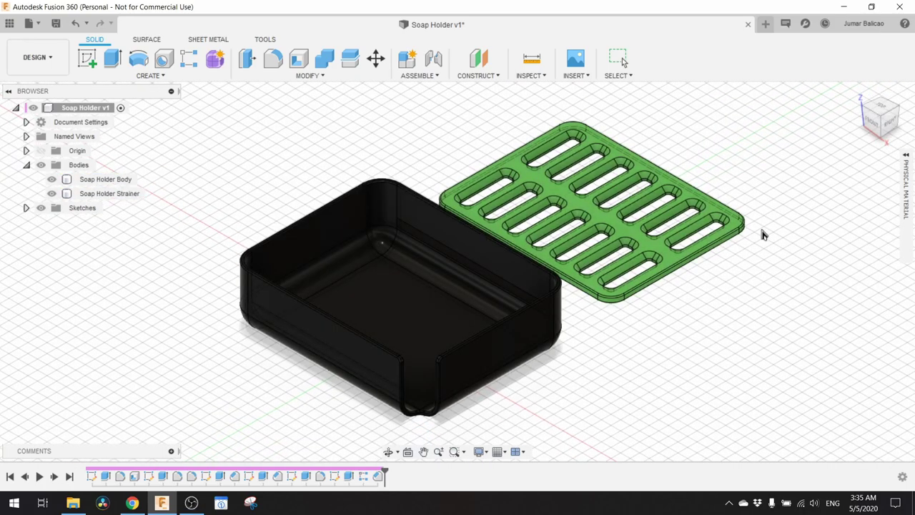
click(248, 241)
click(665, 193)
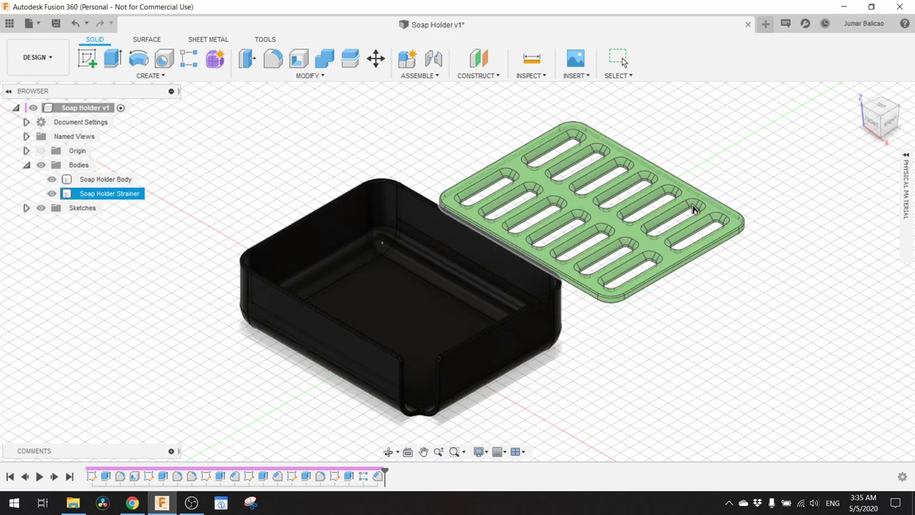
key(Escape)
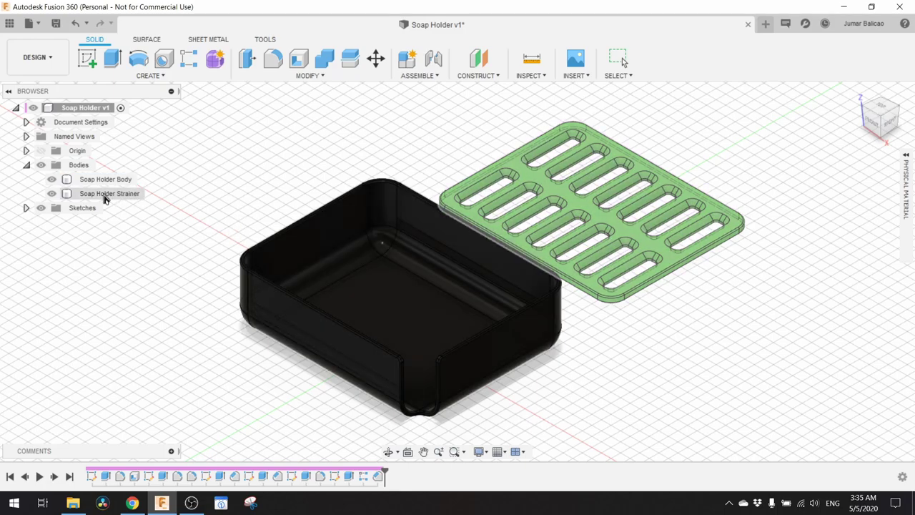
- Export the Soap Holder Body as a binary STL with medium refinement, saved to the Desktop as "Soap Holder Body.stl"
right_click(104, 180)
click(125, 303)
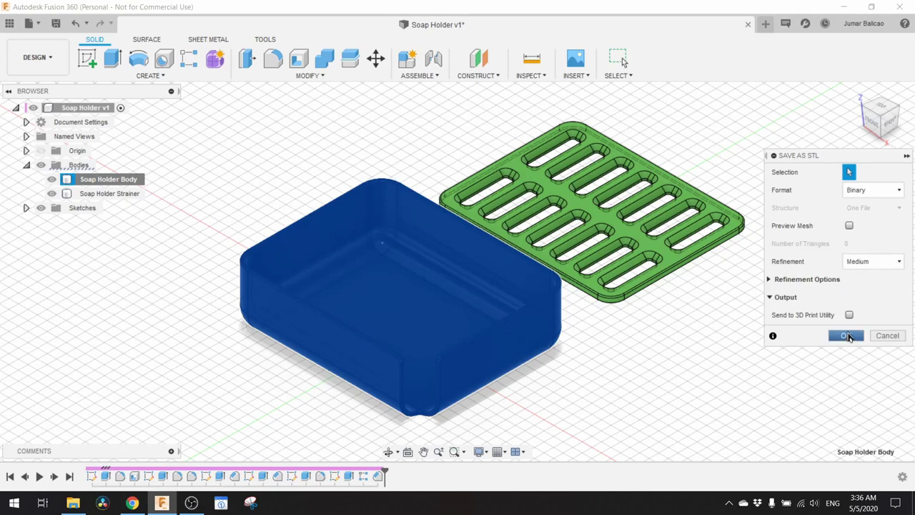
click(846, 335)
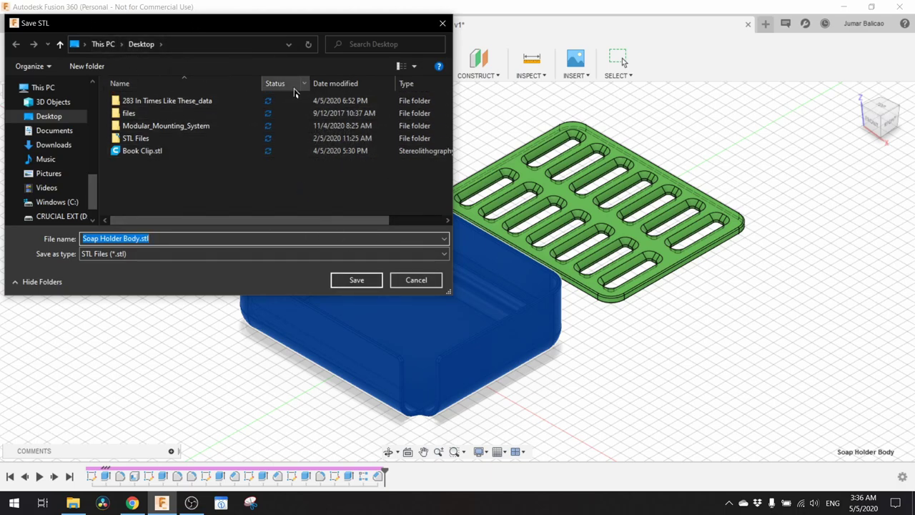
click(370, 280)
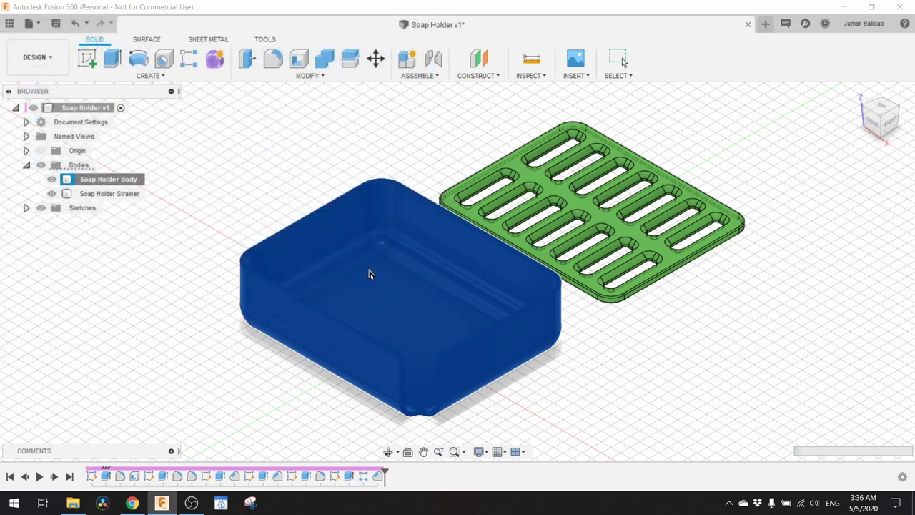
- Export the Soap Holder Strainer as a binary STL with medium refinement, saved to the Desktop as "Soap Holder Strainer.stl"
click(109, 199)
right_click(107, 200)
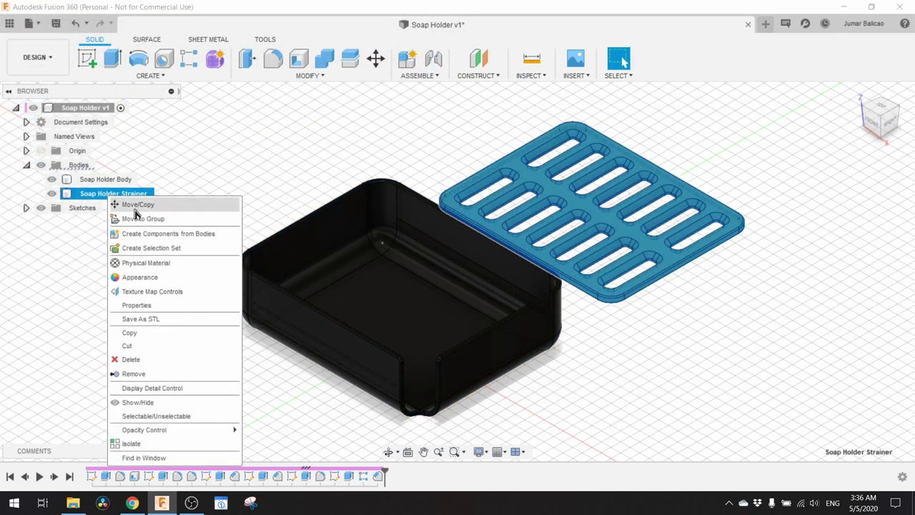
click(149, 319)
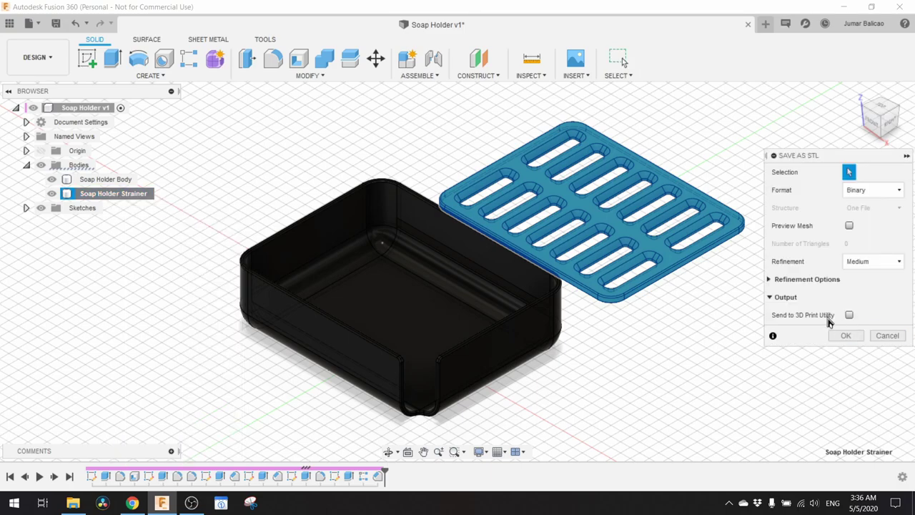
click(850, 337)
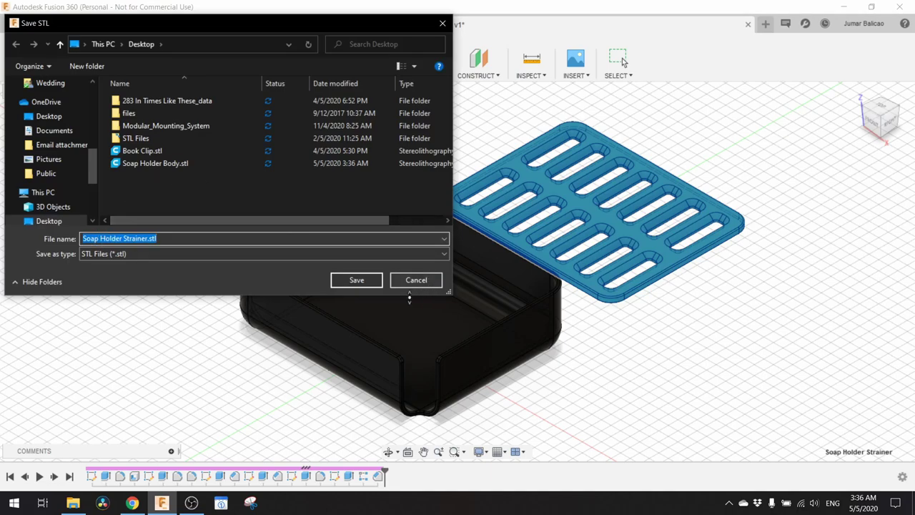
click(357, 280)
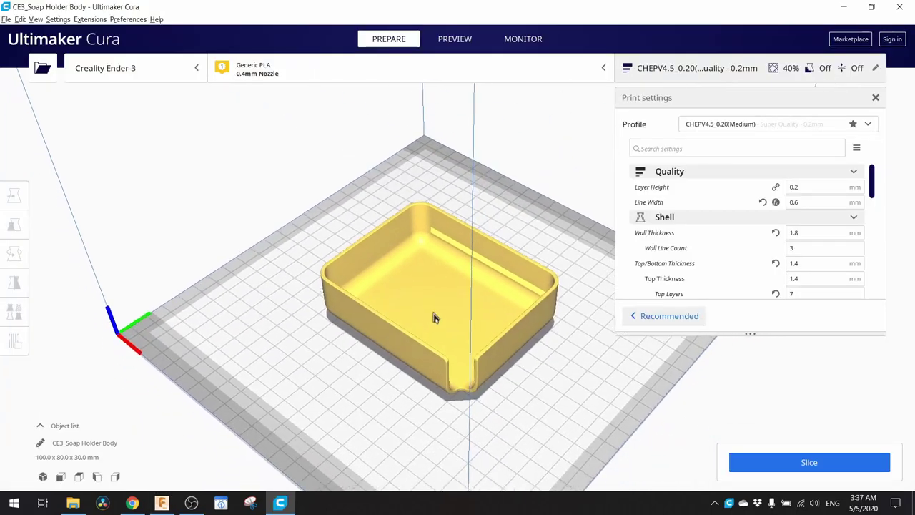
- Review the print settings, slice the soap holder body, and save it to the Desktop as "CE3_Soap Holder Body.gcode"
scroll(434, 317, up, 3)
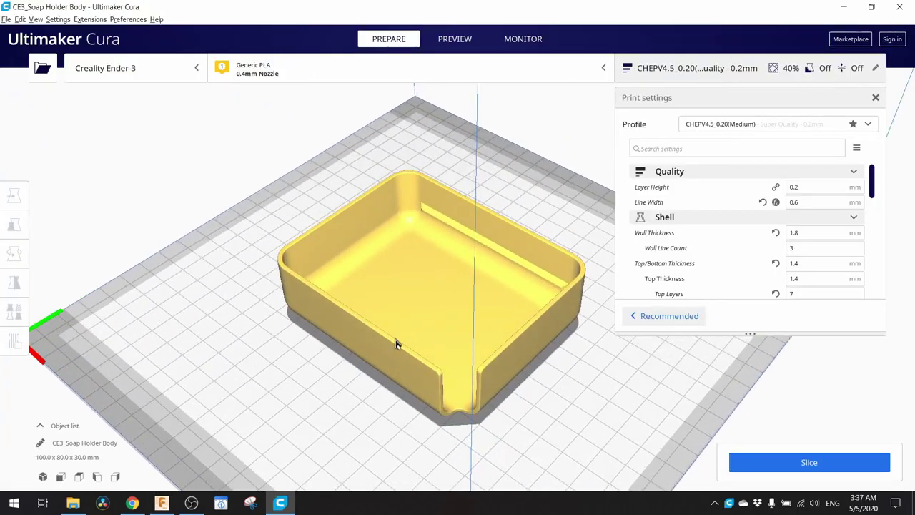
right_drag(396, 343, 445, 247)
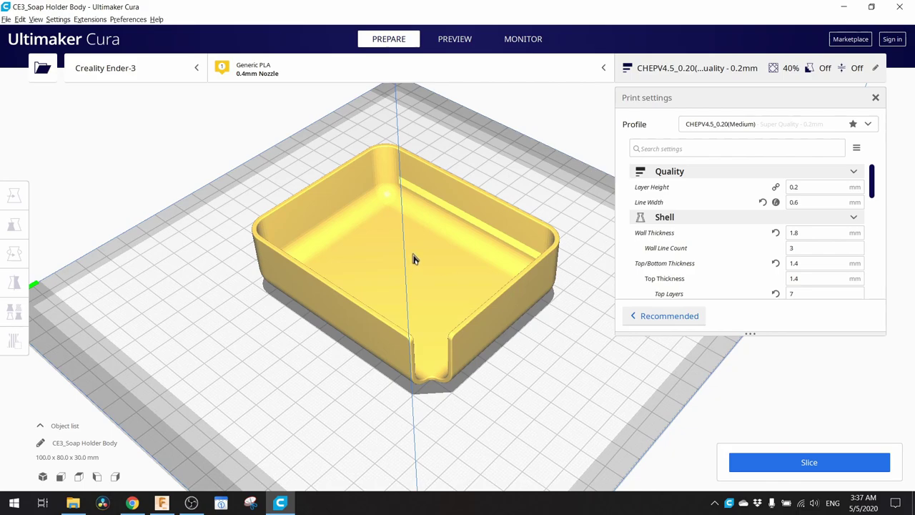
right_drag(443, 221, 436, 235)
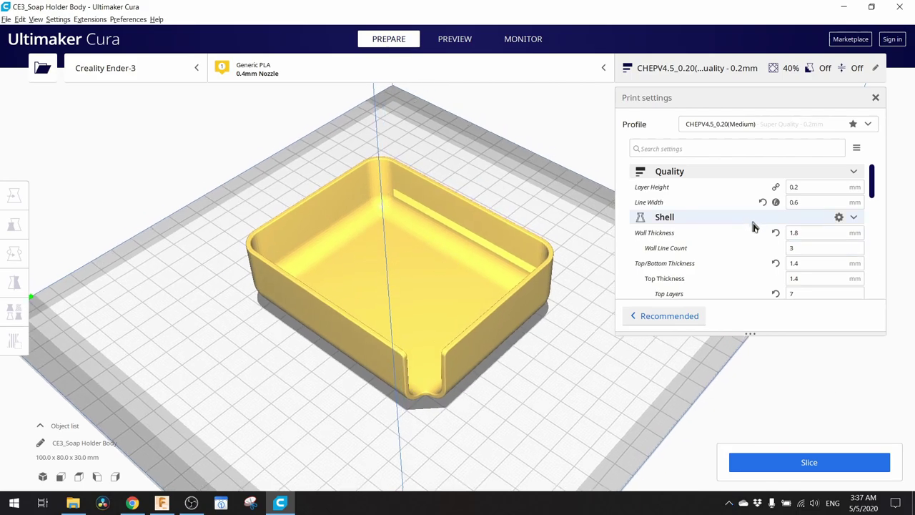
scroll(747, 241, down, 3)
scroll(747, 243, down, 12)
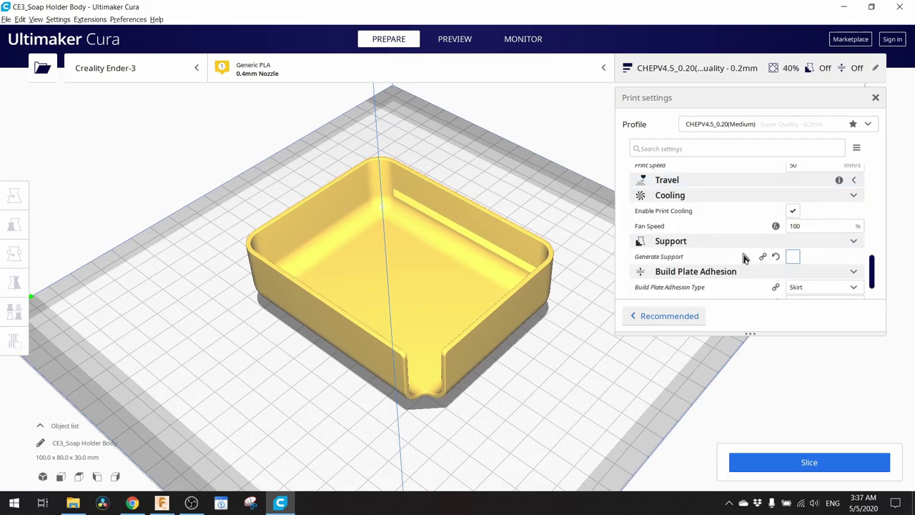
scroll(744, 259, up, 15)
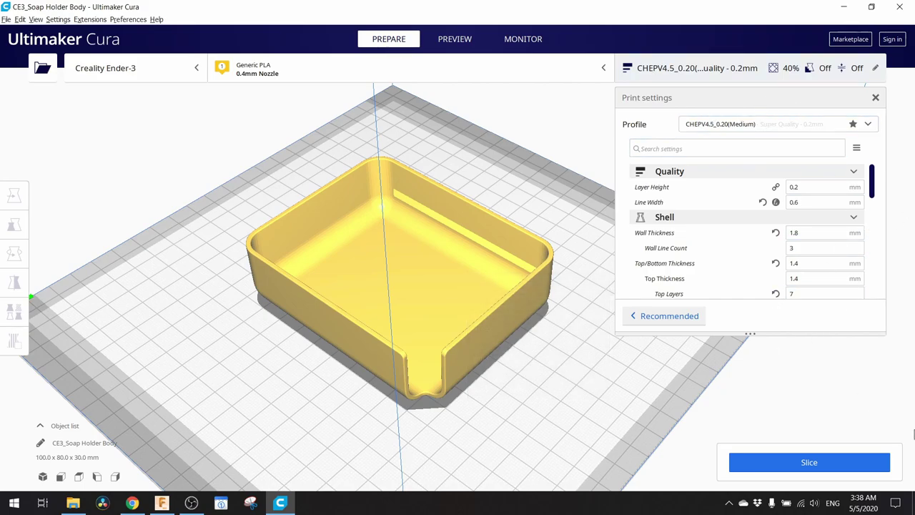
click(822, 460)
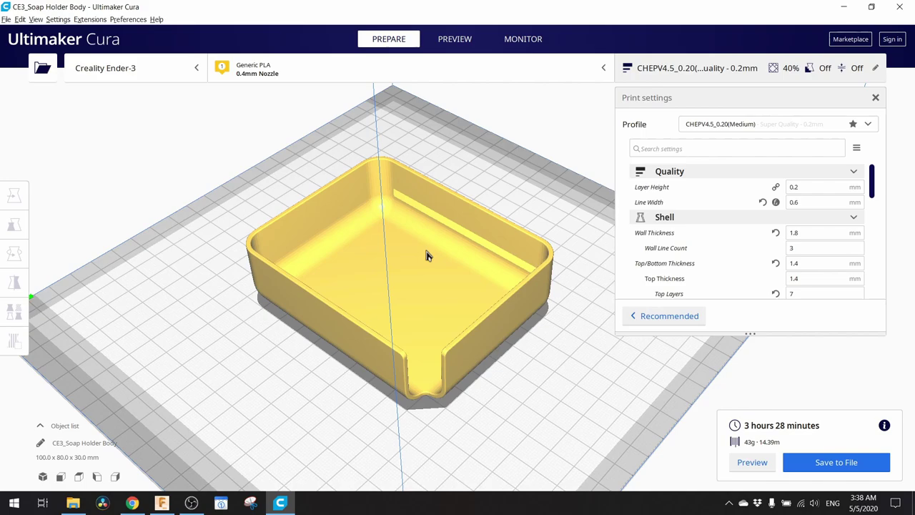
click(858, 464)
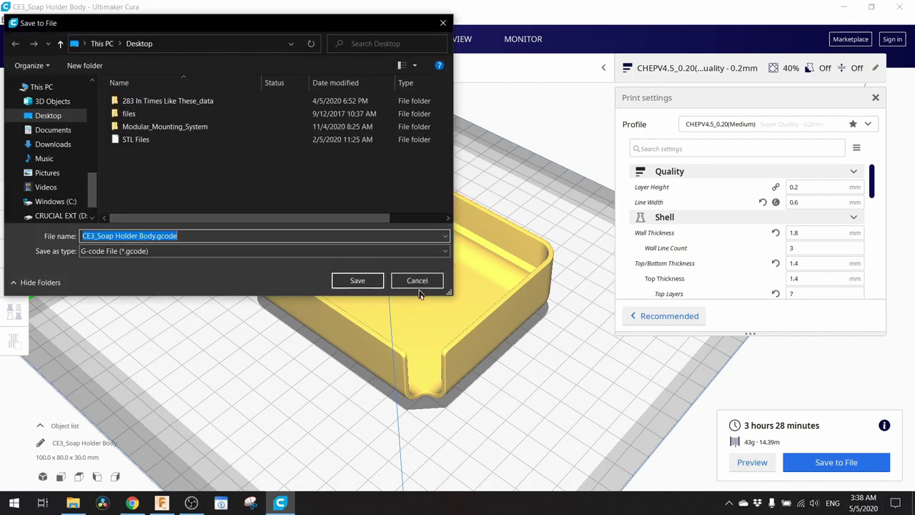
click(364, 282)
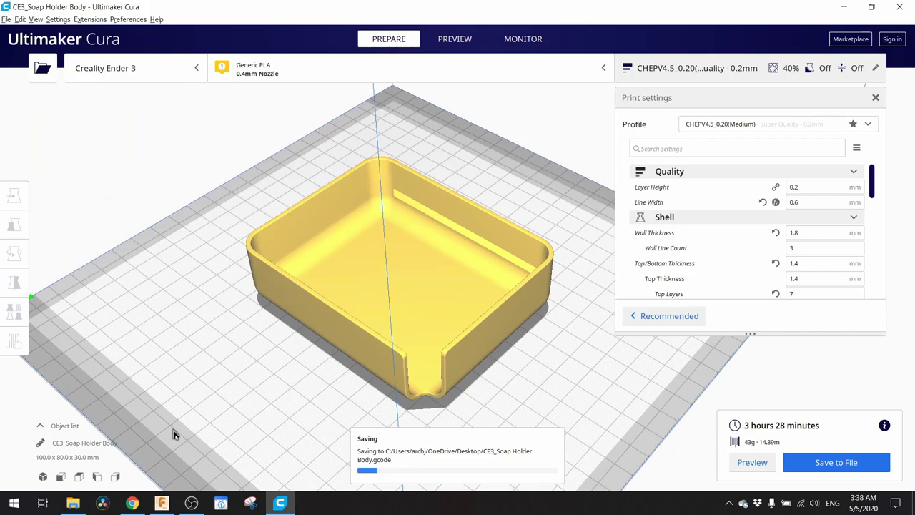
- Open "Soap Holder Strainer.stl" from the desktop in Ultimaker Cura
key(super+d)
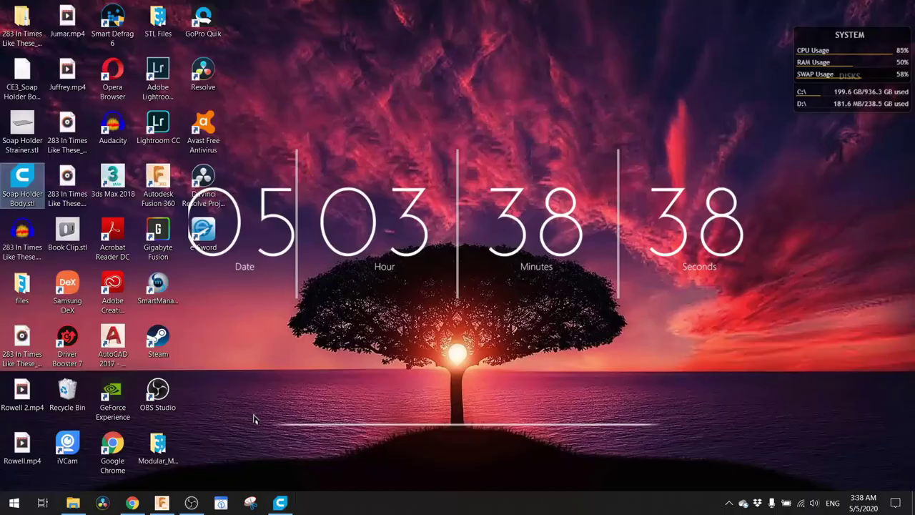
click(23, 129)
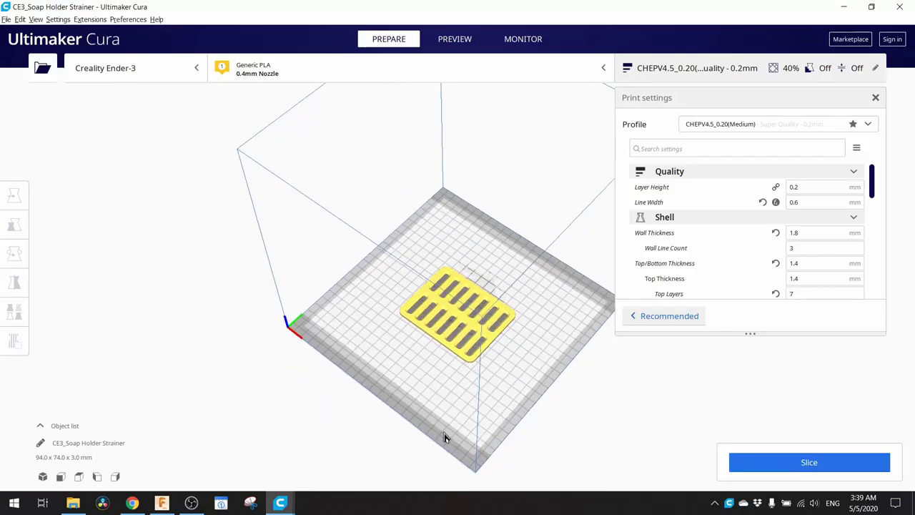
right_click(446, 369)
click(372, 319)
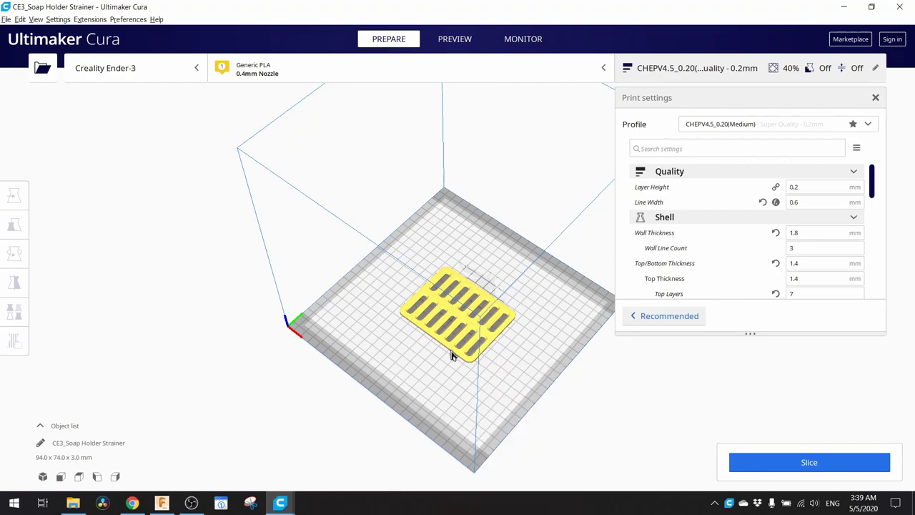
- Slice the strainer, save it to the Desktop as "CE3_Soap Holder Strainer.gcode", and dismiss the save notification
scroll(451, 357, up, 5)
scroll(451, 373, up, 5)
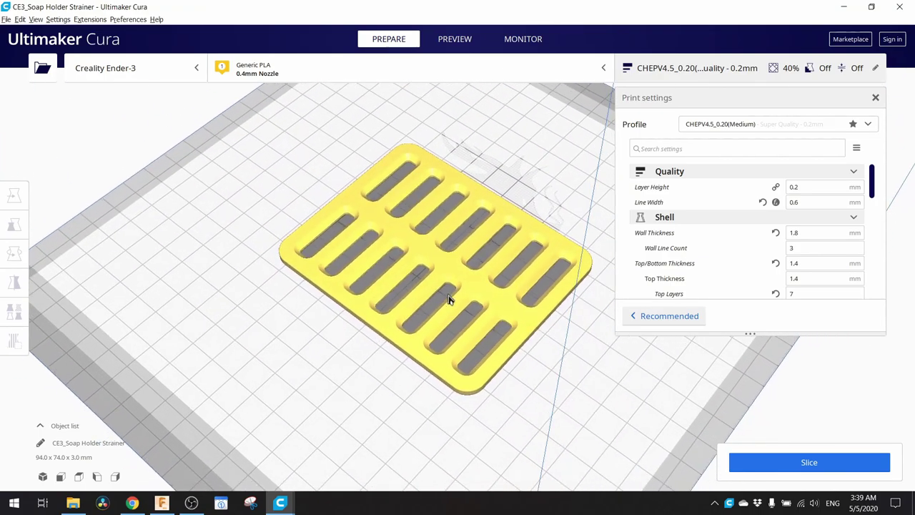
right_drag(414, 301, 412, 178)
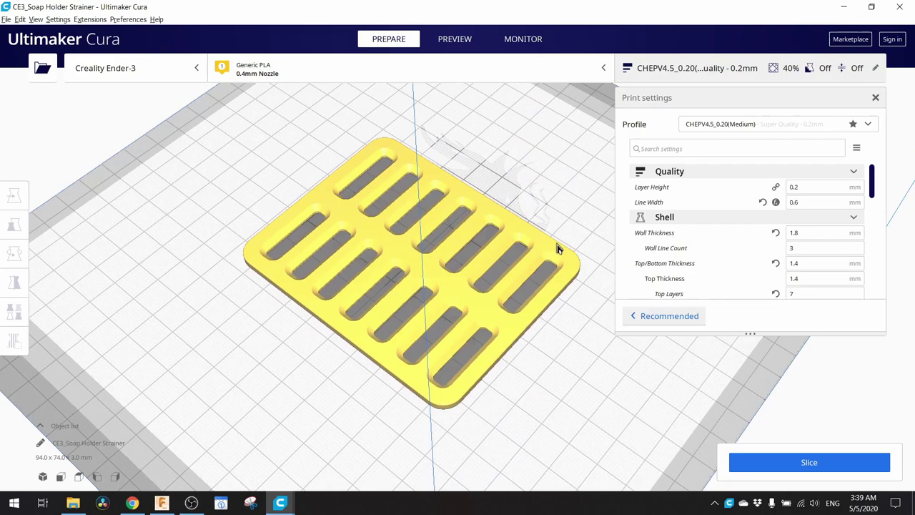
click(830, 466)
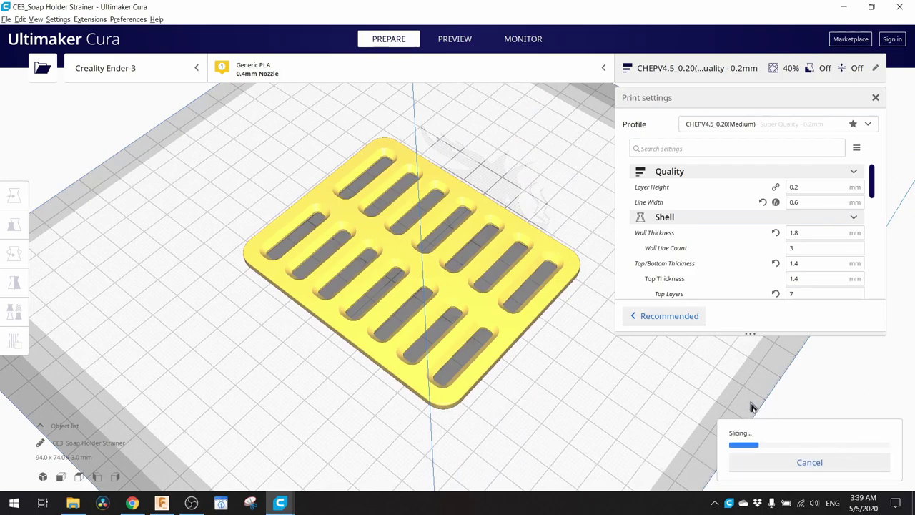
click(848, 465)
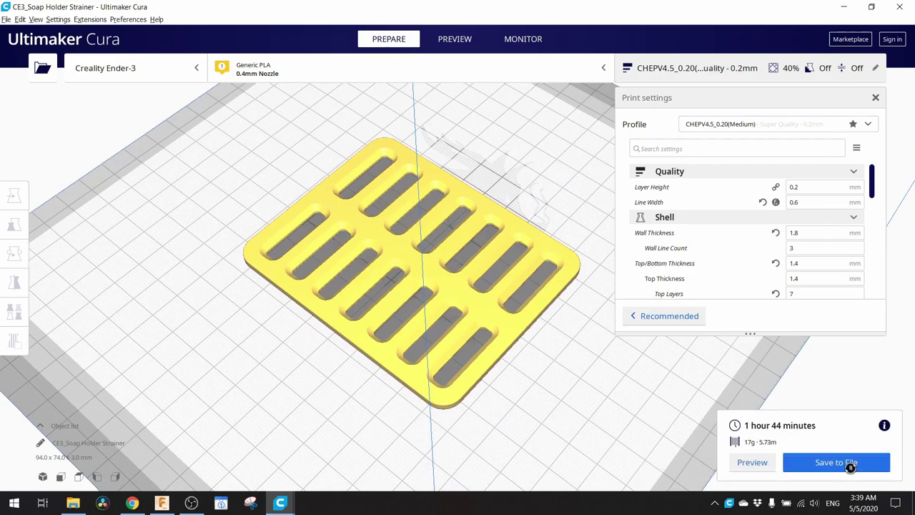
click(359, 285)
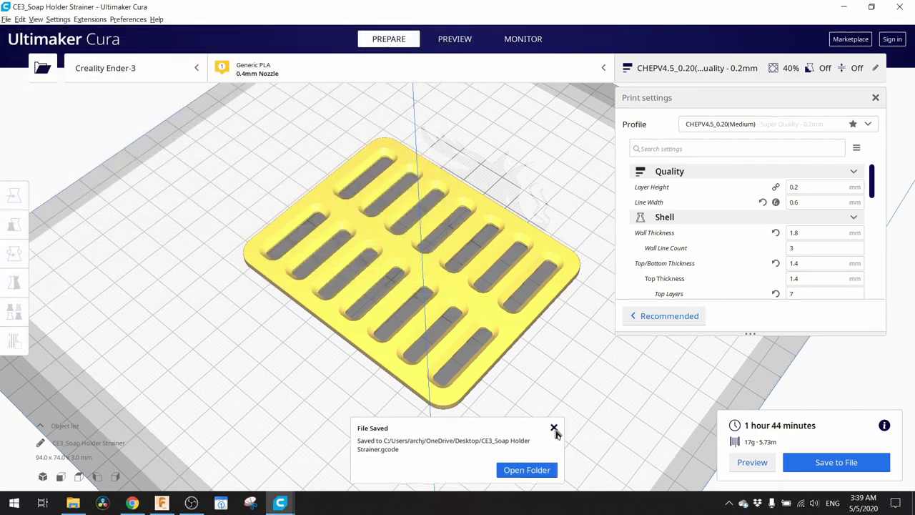
click(554, 428)
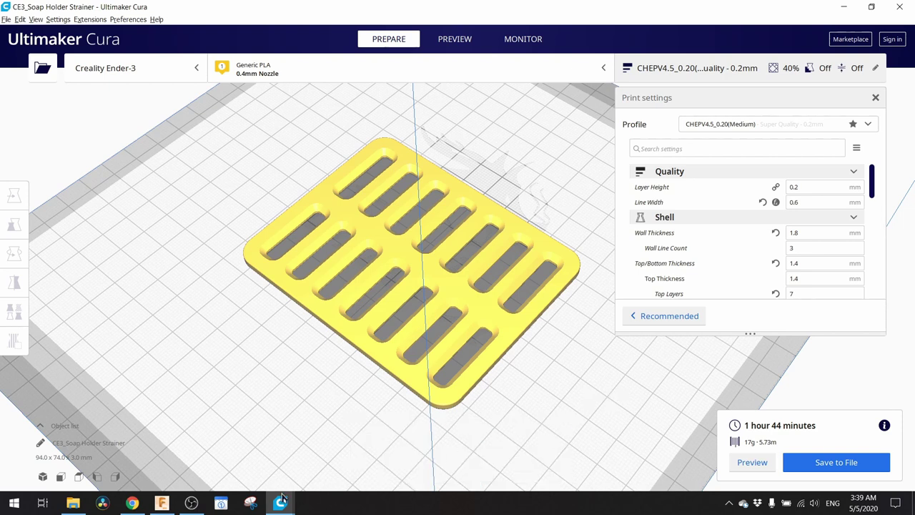